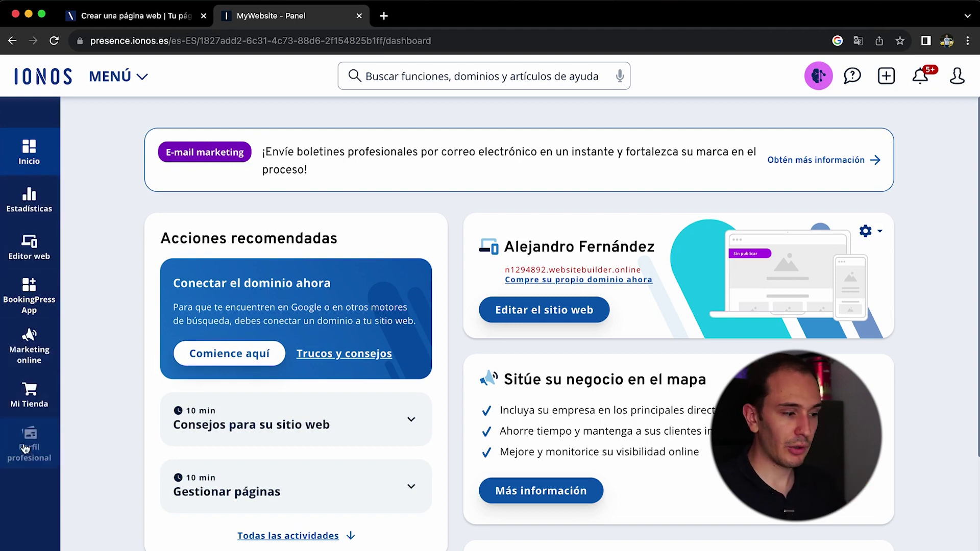
Open the website editor and look through the sections of the home page.
{"action": "left_click", "coordinate": [30, 241]}
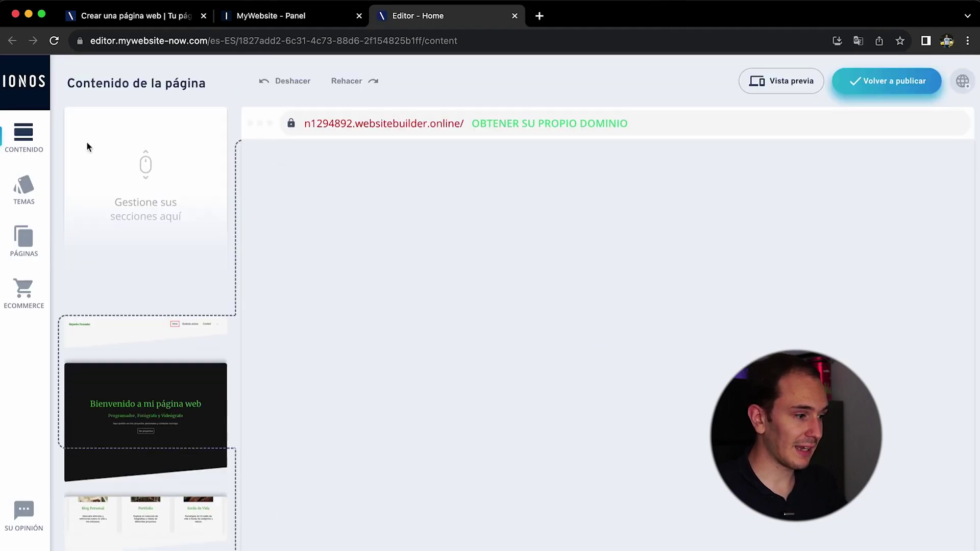
{"action": "scroll", "coordinate": [169, 291], "scroll_direction": "down", "scroll_amount": 10}
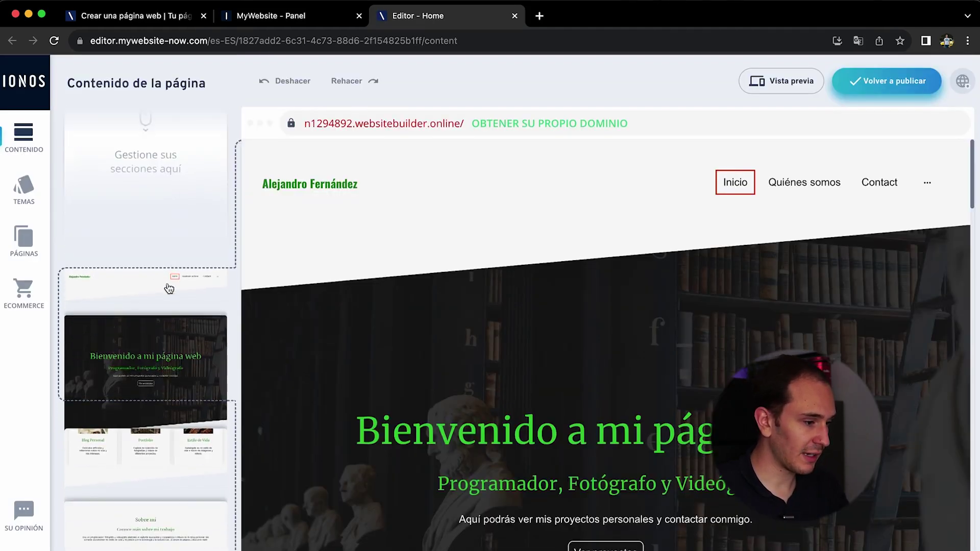
{"action": "mouse_move", "coordinate": [360, 312]}
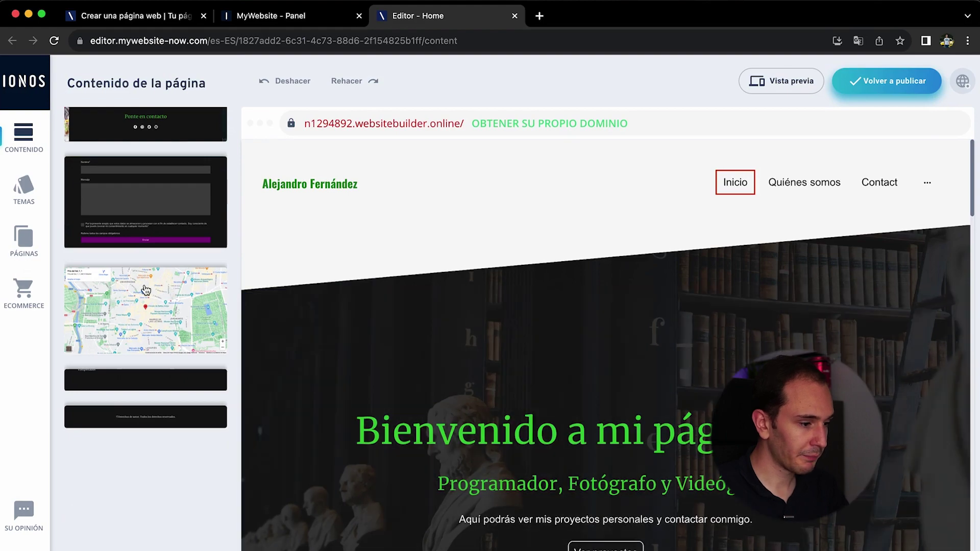
{"action": "scroll", "coordinate": [144, 283], "scroll_direction": "up", "scroll_amount": 10}
{"action": "scroll", "coordinate": [403, 371], "scroll_direction": "down", "scroll_amount": 8}
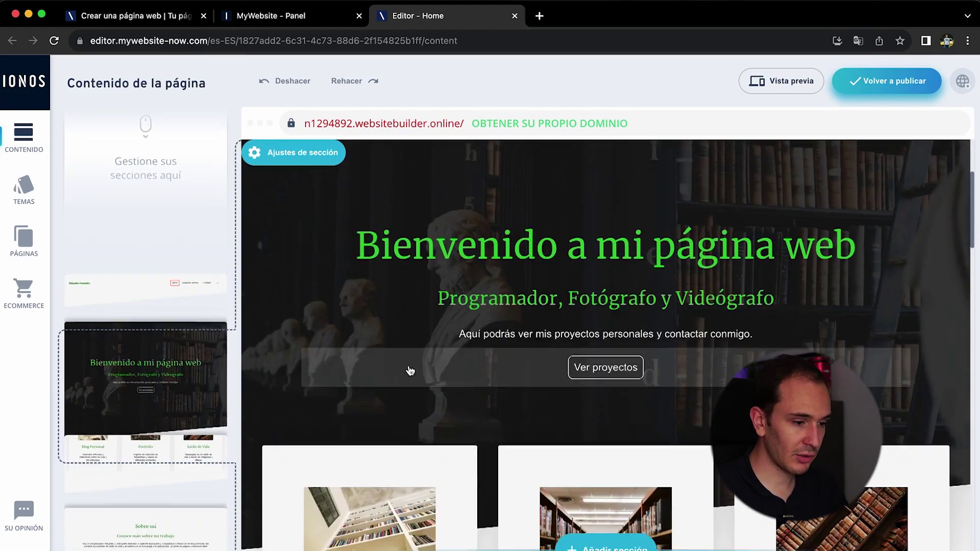
{"action": "scroll", "coordinate": [408, 370], "scroll_direction": "down", "scroll_amount": 10}
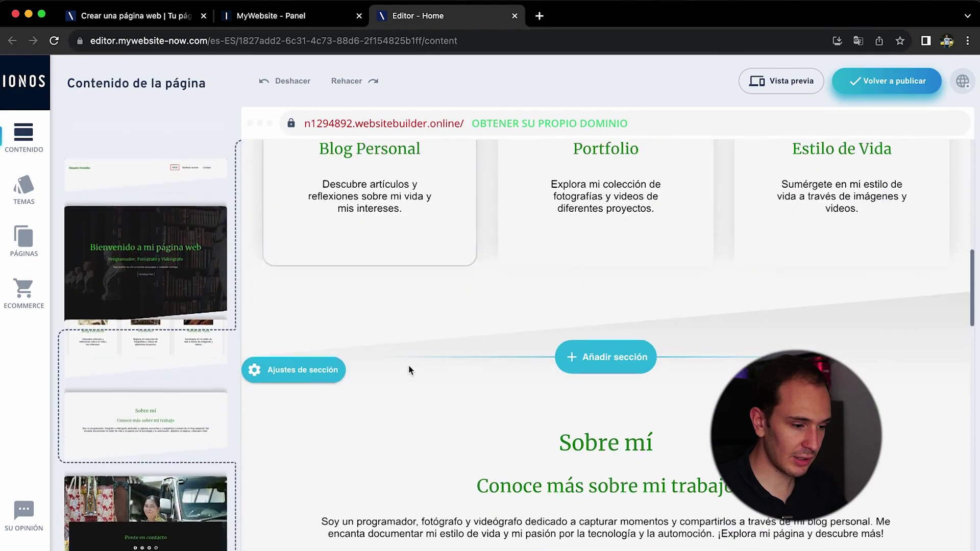
{"action": "scroll", "coordinate": [411, 371], "scroll_direction": "down", "scroll_amount": 10}
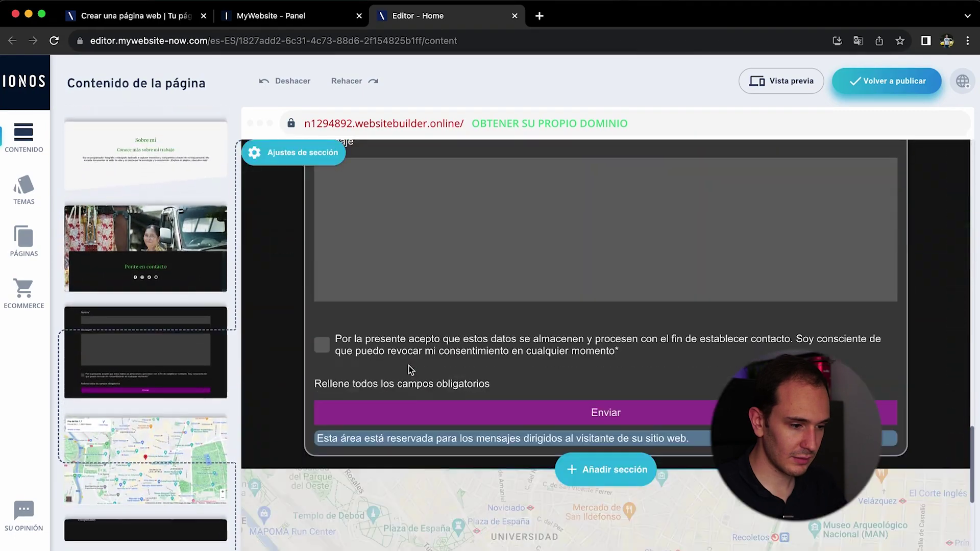
{"action": "scroll", "coordinate": [408, 370], "scroll_direction": "up", "scroll_amount": 20}
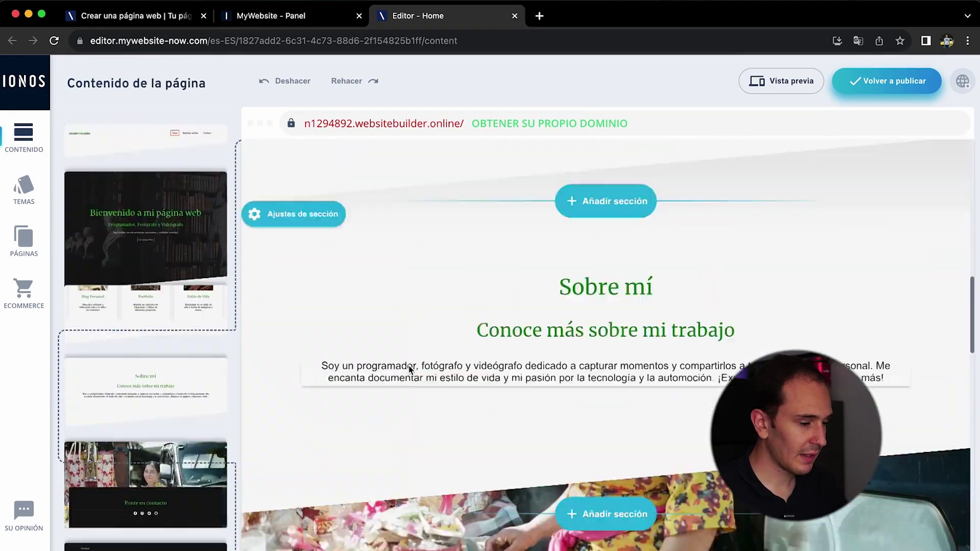
Set the theme's custom Tono 1 colour to bright blue, #00b5ff.
{"action": "left_click", "coordinate": [33, 193]}
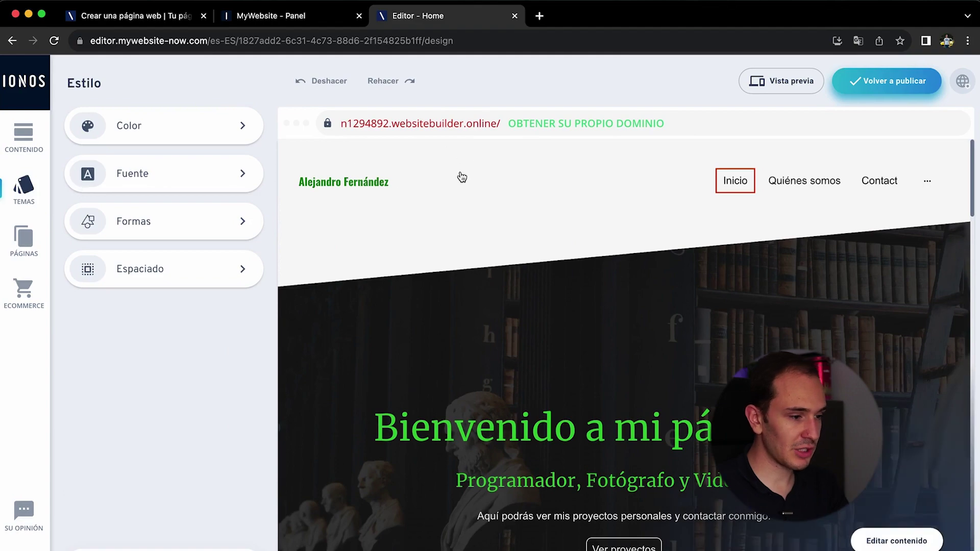
{"action": "left_click", "coordinate": [158, 126]}
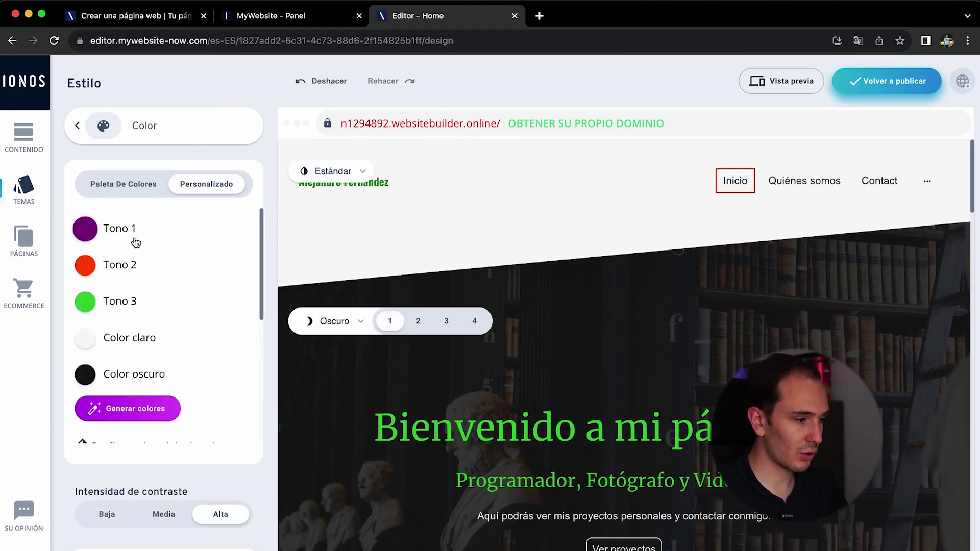
{"action": "scroll", "coordinate": [697, 263], "scroll_direction": "down", "scroll_amount": 5}
{"action": "scroll", "coordinate": [697, 263], "scroll_direction": "down", "scroll_amount": 20}
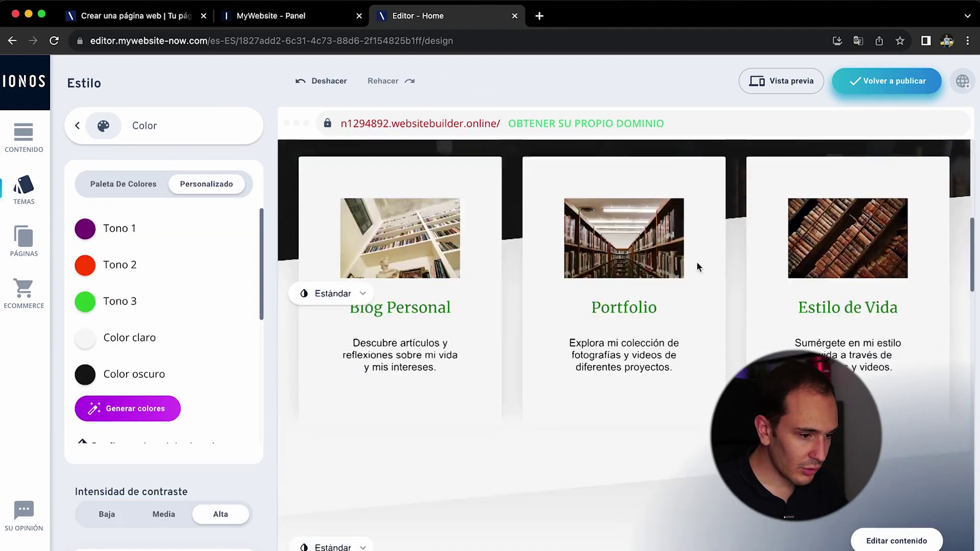
{"action": "scroll", "coordinate": [698, 265], "scroll_direction": "down", "scroll_amount": 1}
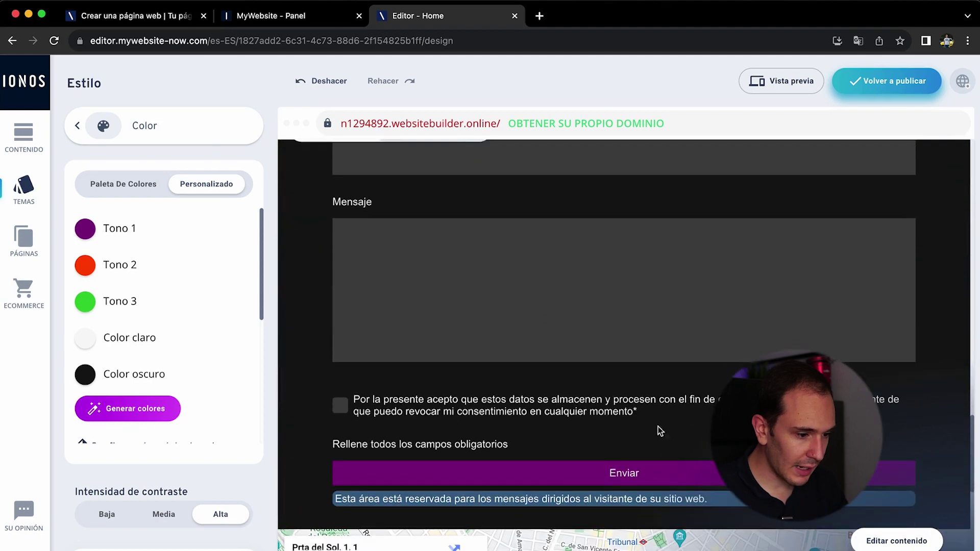
{"action": "left_click", "coordinate": [121, 228]}
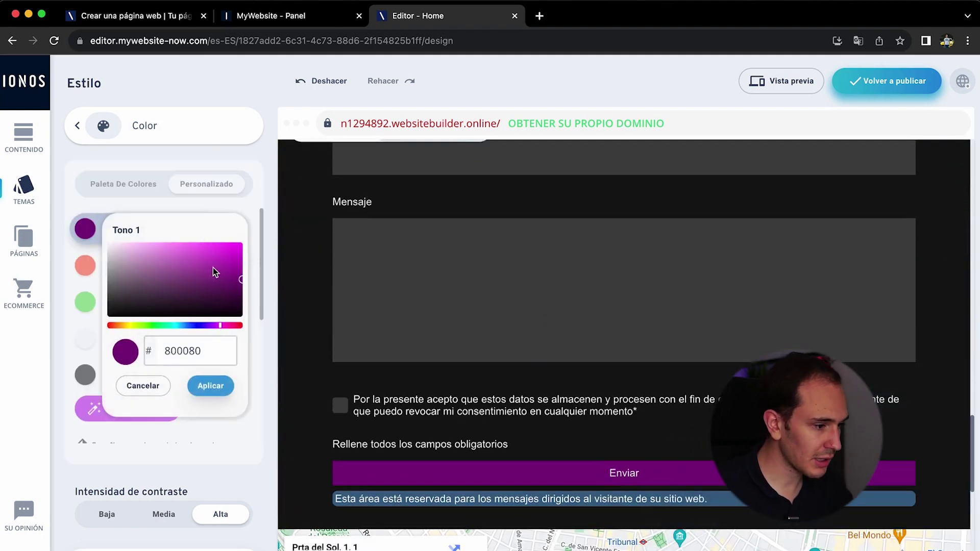
{"action": "left_click_drag", "start_coordinate": [193, 326], "coordinate": [179, 331]}
{"action": "left_click_drag", "start_coordinate": [224, 269], "coordinate": [248, 239]}
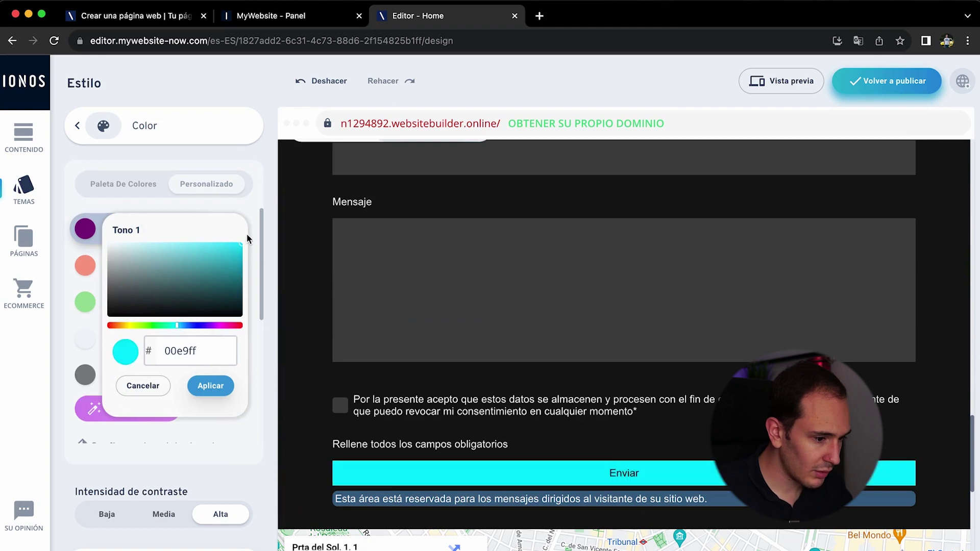
{"action": "left_click_drag", "start_coordinate": [178, 328], "coordinate": [182, 329]}
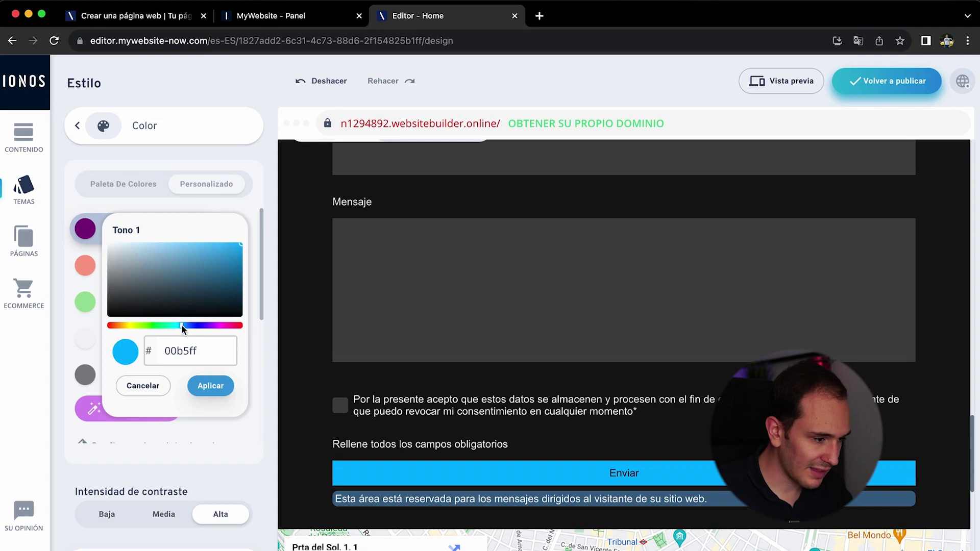
{"action": "left_click", "coordinate": [205, 387]}
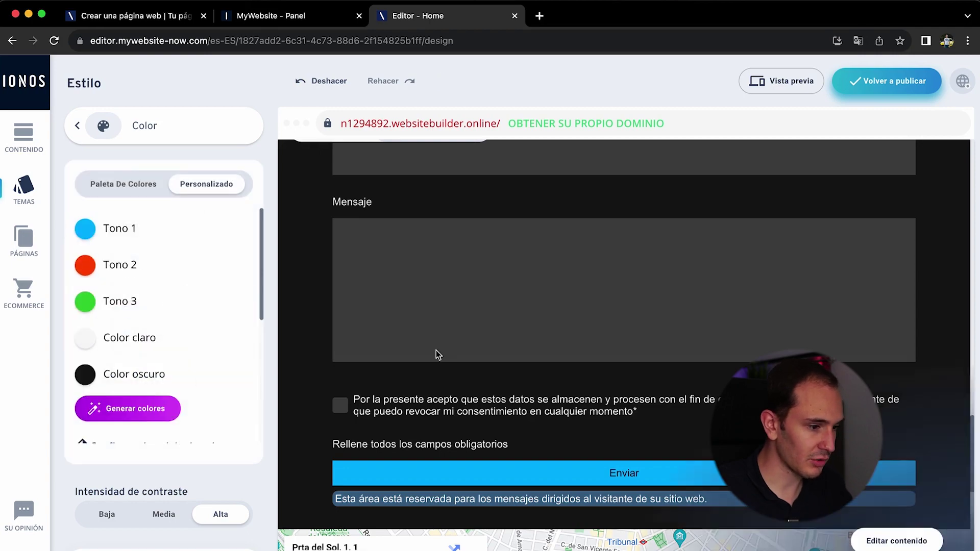
Switch the header section's colour scheme to Oscuro, try variations 2 and 3, and settle on variation 1.
{"action": "scroll", "coordinate": [442, 354], "scroll_direction": "down", "scroll_amount": 2}
{"action": "scroll", "coordinate": [442, 352], "scroll_direction": "up", "scroll_amount": 15}
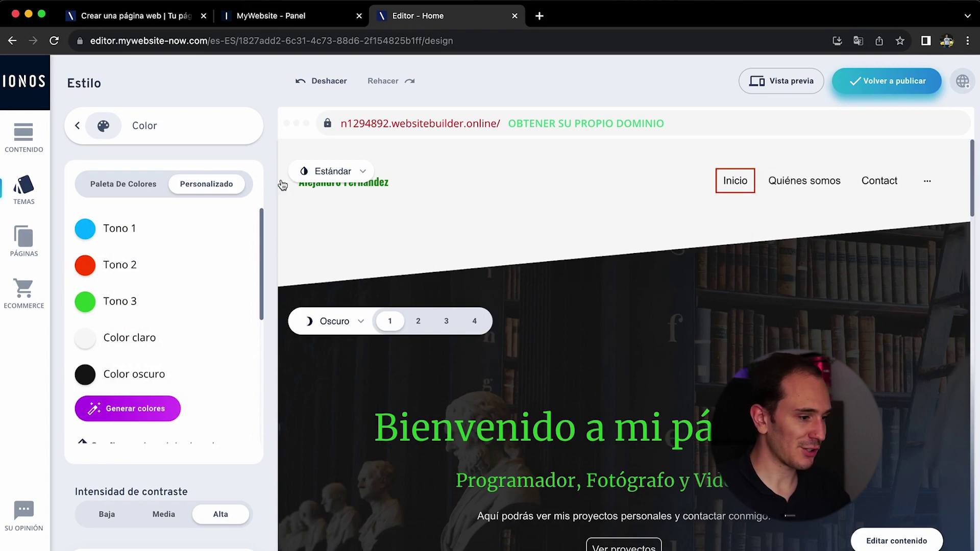
{"action": "left_click", "coordinate": [363, 176]}
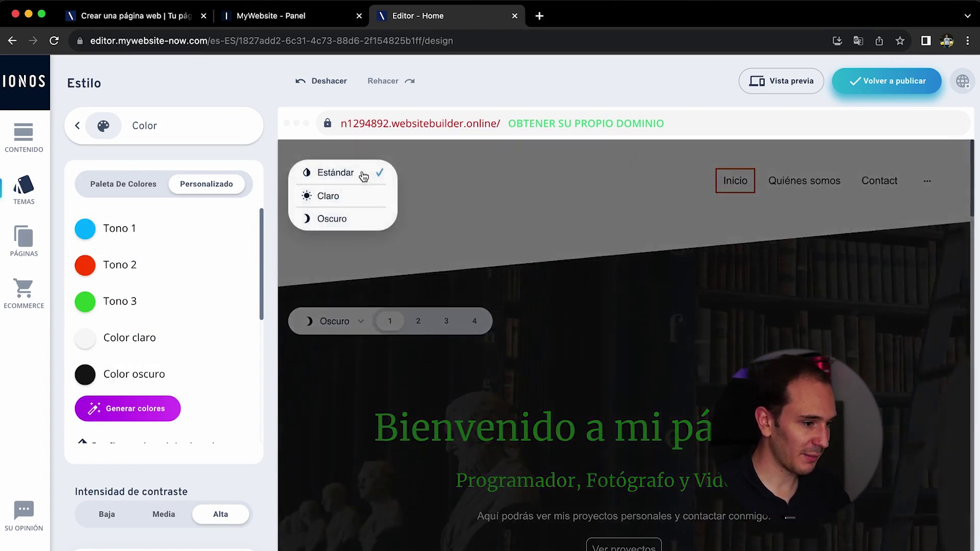
{"action": "left_click", "coordinate": [342, 219]}
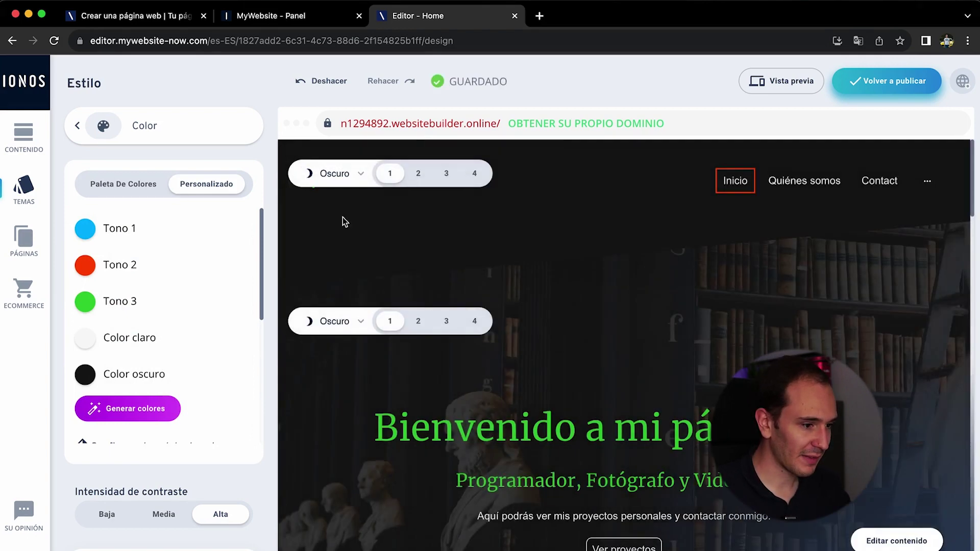
{"action": "left_click", "coordinate": [421, 173]}
{"action": "left_click", "coordinate": [447, 173]}
{"action": "left_click", "coordinate": [390, 173]}
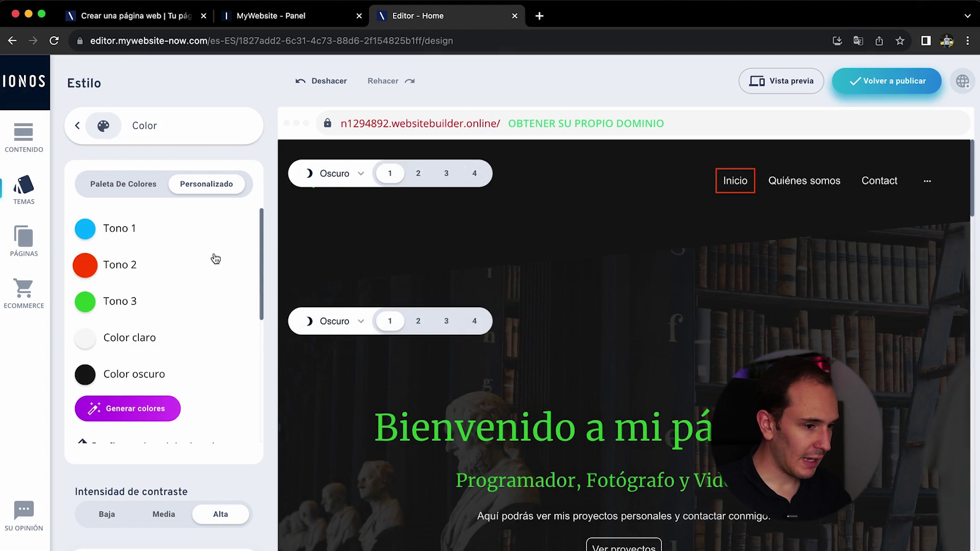
Set the theme's custom Tono 2 colour to yellow, #ffce00.
{"action": "left_click", "coordinate": [116, 264]}
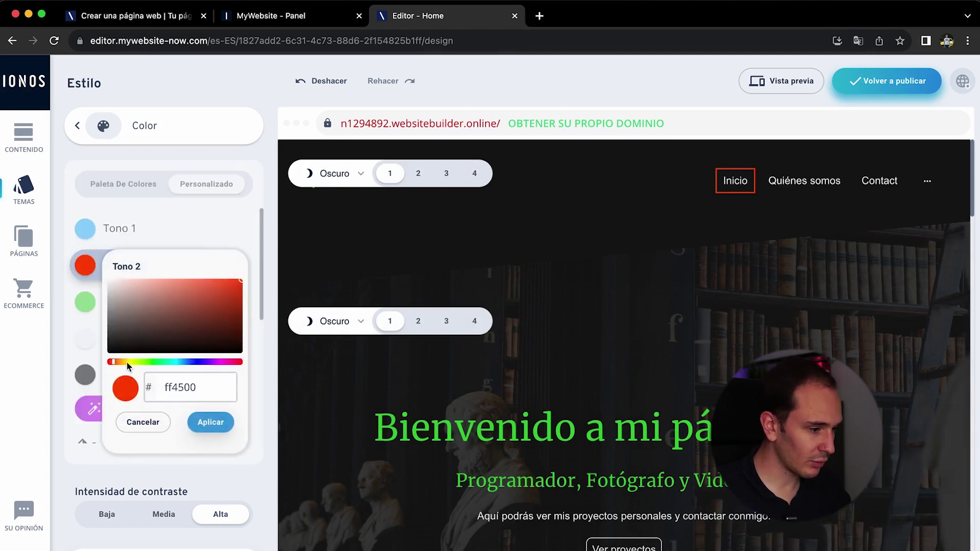
{"action": "left_click_drag", "start_coordinate": [115, 359], "coordinate": [125, 360]}
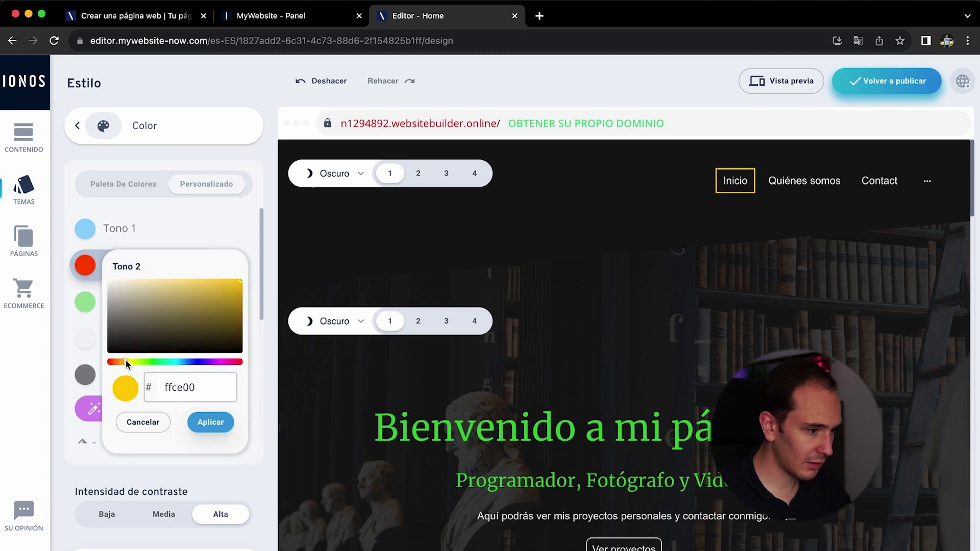
{"action": "left_click", "coordinate": [209, 422]}
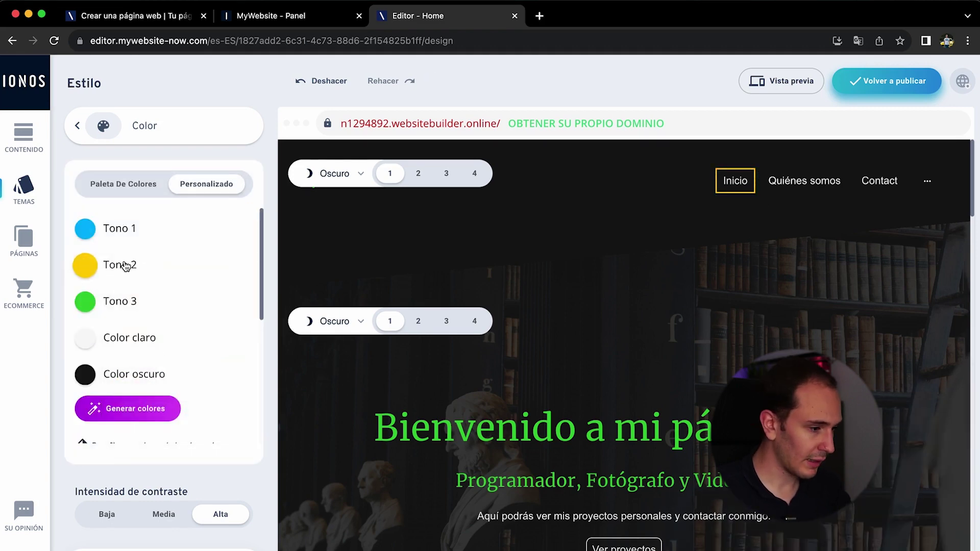
Set the theme's custom Tono 3 colour to turquoise, #32b7cd.
{"action": "left_click", "coordinate": [123, 302]}
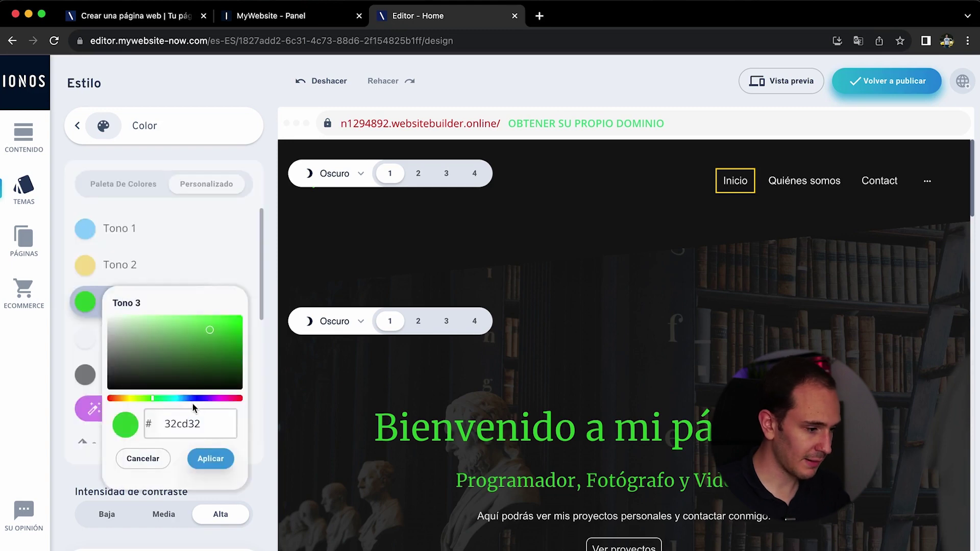
{"action": "left_click_drag", "start_coordinate": [172, 398], "coordinate": [180, 398]}
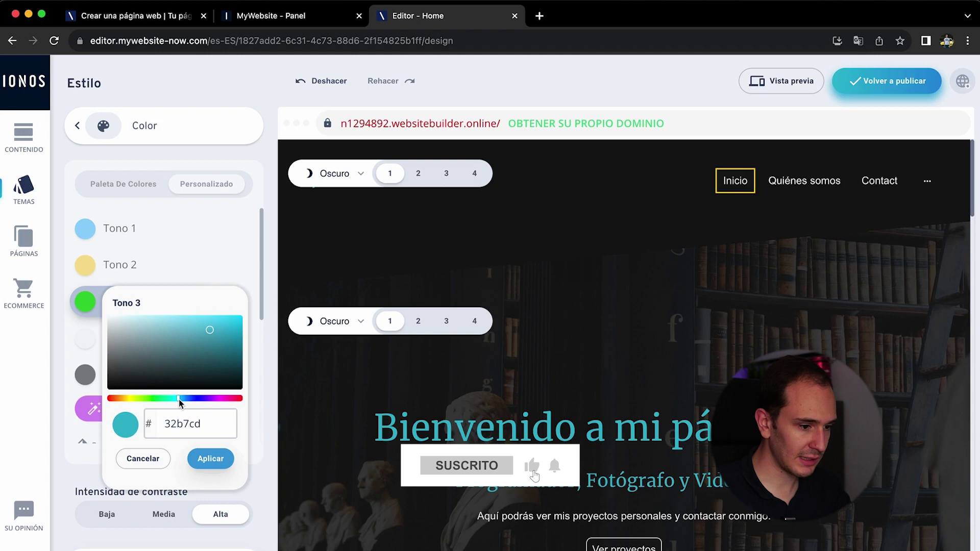
{"action": "left_click", "coordinate": [210, 458]}
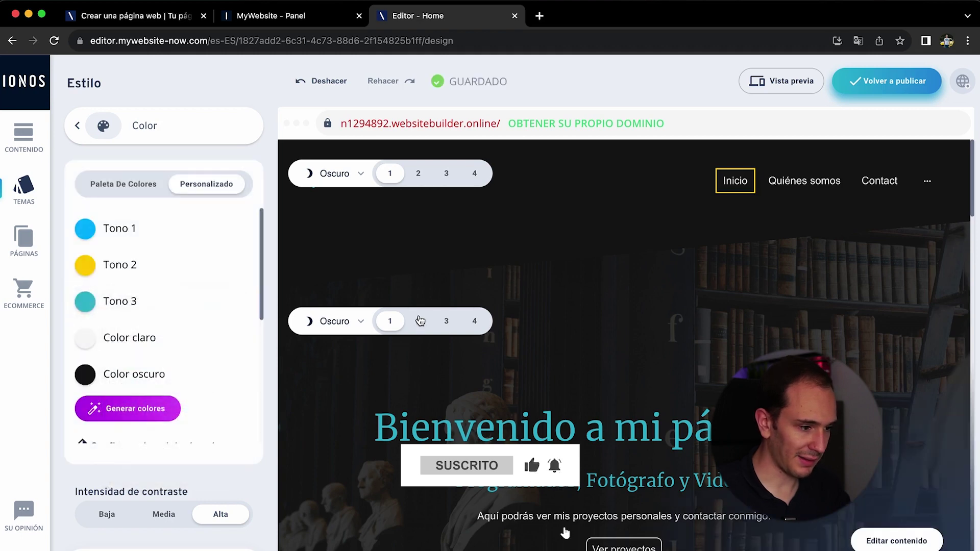
Change the theme's custom Tono 2 colour to dark grey and leave the colour settings.
{"action": "left_click", "coordinate": [120, 265]}
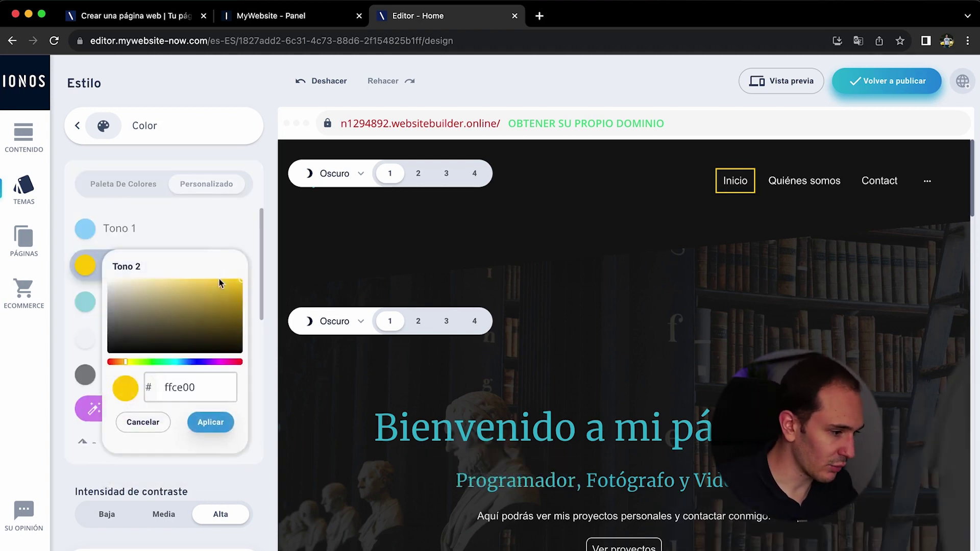
{"action": "left_click_drag", "start_coordinate": [198, 362], "coordinate": [219, 368]}
{"action": "left_click", "coordinate": [211, 422]}
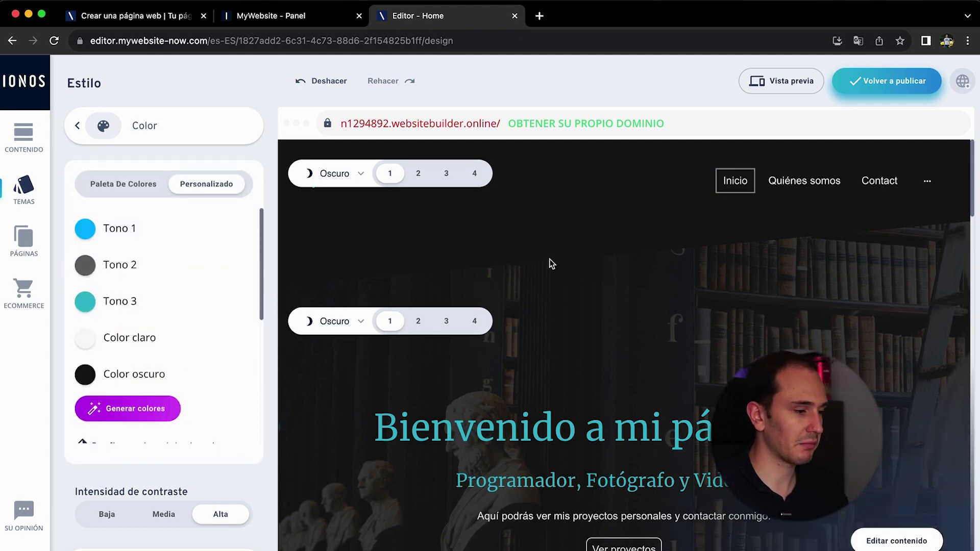
{"action": "scroll", "coordinate": [188, 339], "scroll_direction": "down", "scroll_amount": 5}
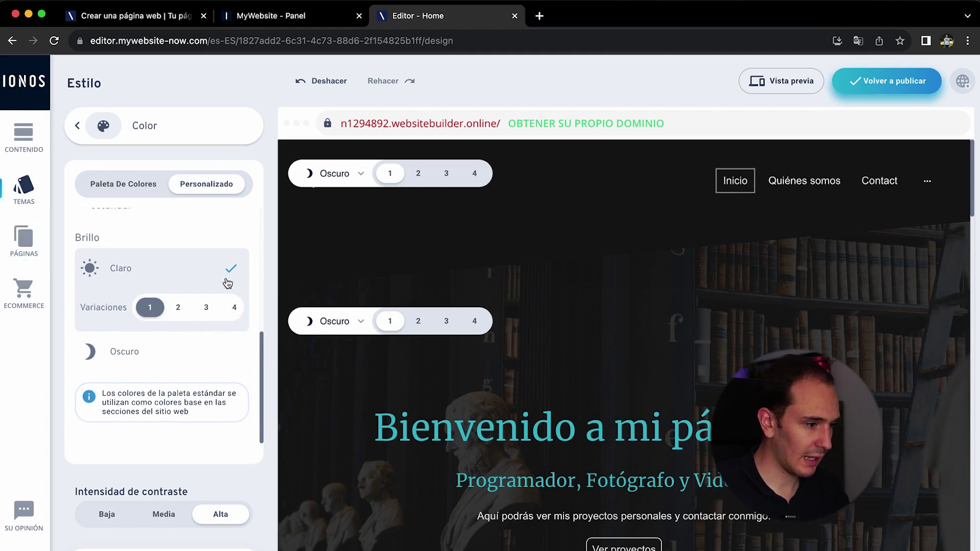
{"action": "scroll", "coordinate": [144, 280], "scroll_direction": "up", "scroll_amount": 4}
{"action": "left_click", "coordinate": [78, 125]}
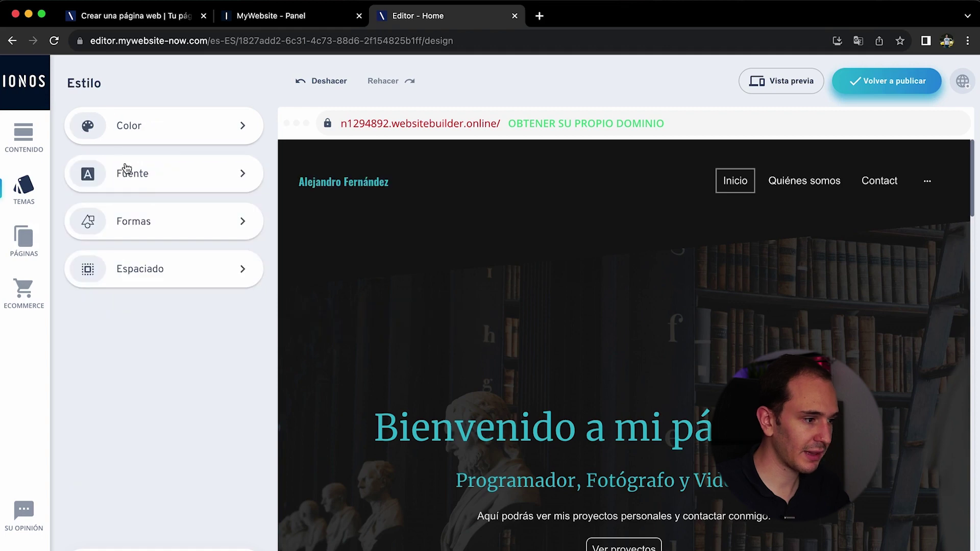
Try the PlayfairDisplay, Poppins and SourceSerifPro font pairings for the theme and return to Merriweather with Arial.
{"action": "left_click", "coordinate": [173, 171]}
{"action": "scroll", "coordinate": [164, 229], "scroll_direction": "up", "scroll_amount": 3}
{"action": "left_click", "coordinate": [188, 312]}
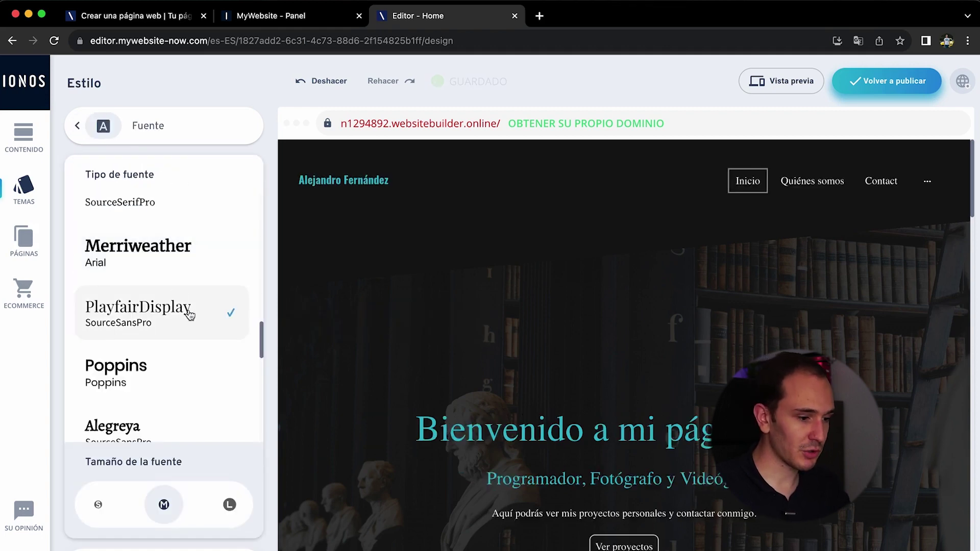
{"action": "left_click", "coordinate": [164, 376]}
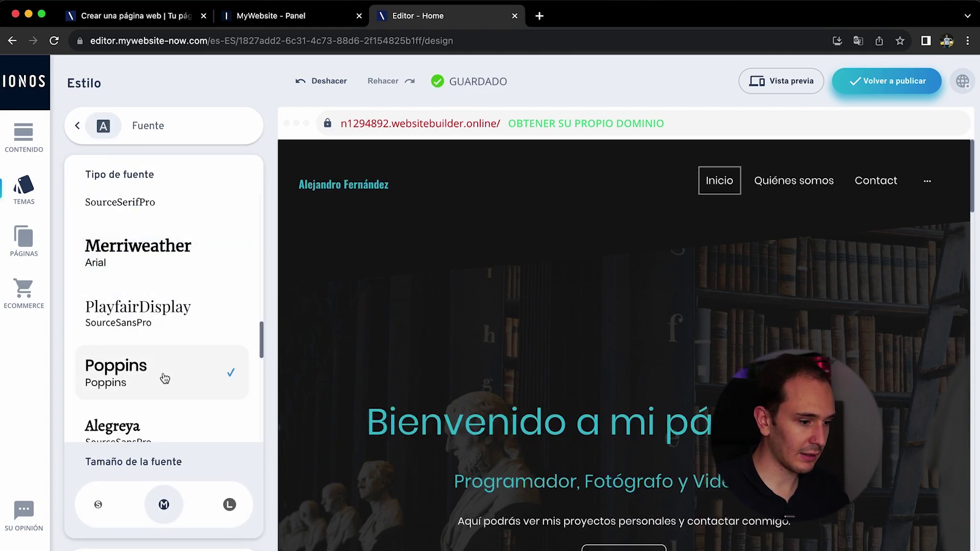
{"action": "left_click", "coordinate": [163, 249]}
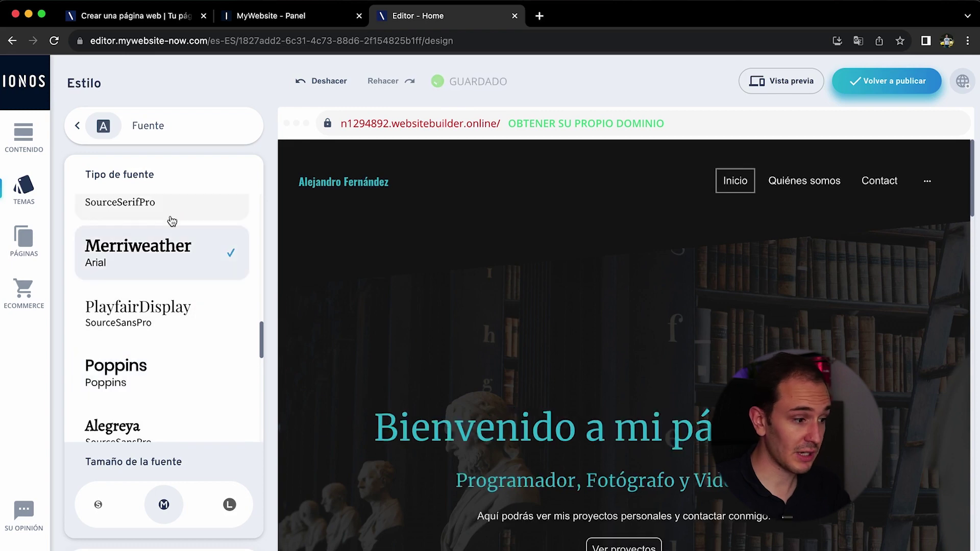
{"action": "left_click", "coordinate": [176, 206]}
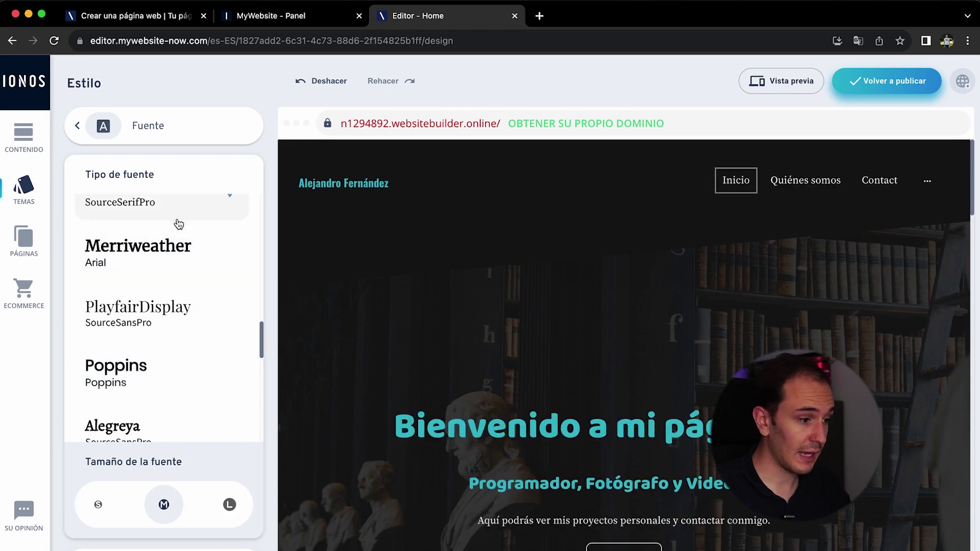
{"action": "left_click", "coordinate": [178, 257]}
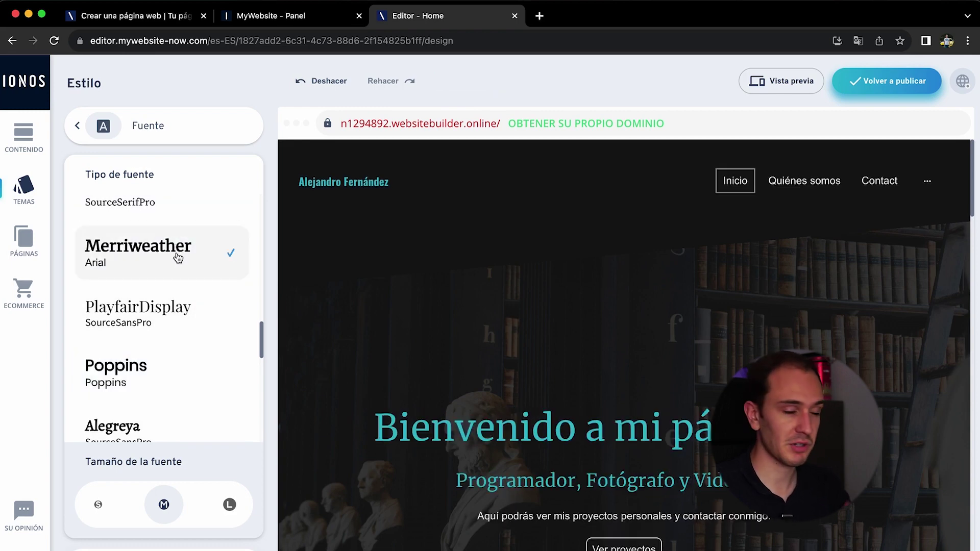
{"action": "scroll", "coordinate": [168, 347], "scroll_direction": "down", "scroll_amount": 5}
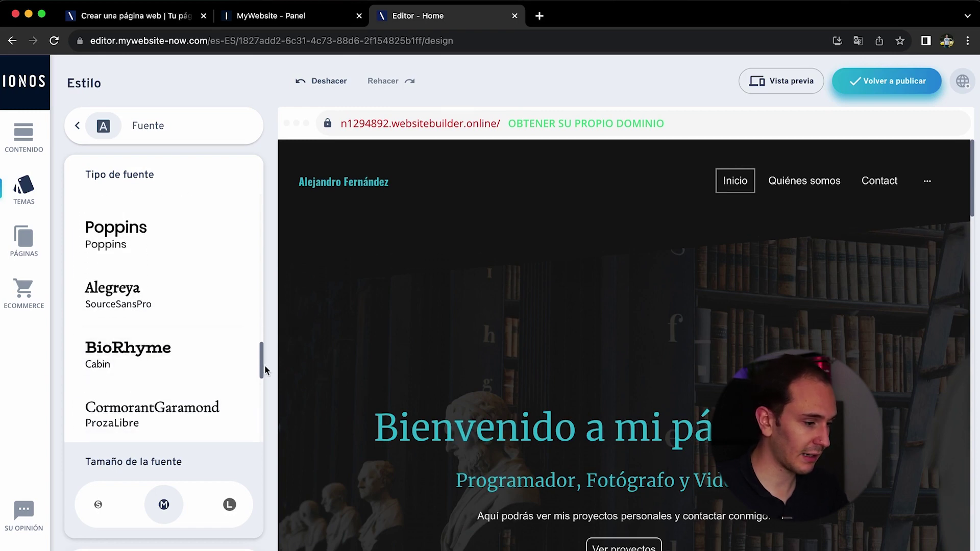
Set the theme's font size to small (S), keeping the current font pairing.
{"action": "scroll", "coordinate": [262, 365], "scroll_direction": "down", "scroll_amount": 1}
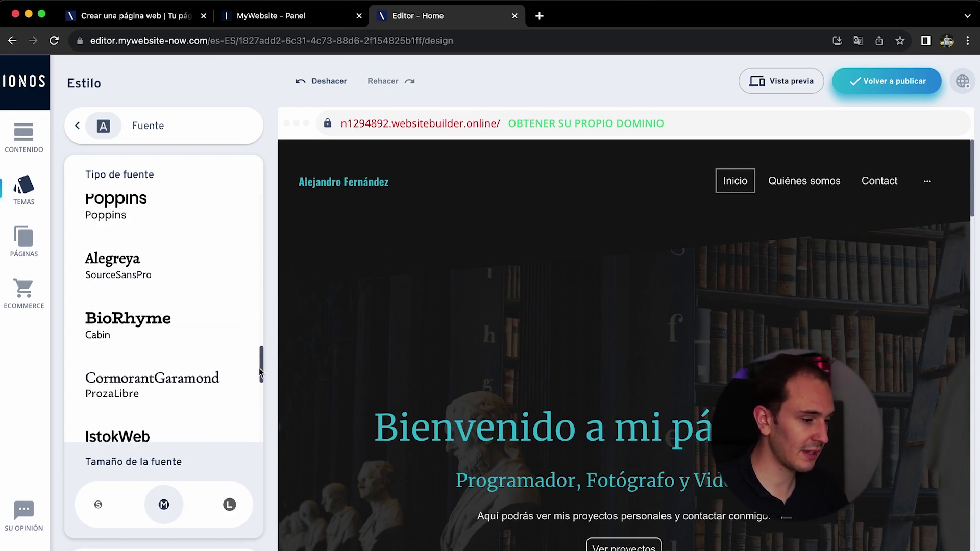
{"action": "left_click", "coordinate": [97, 508]}
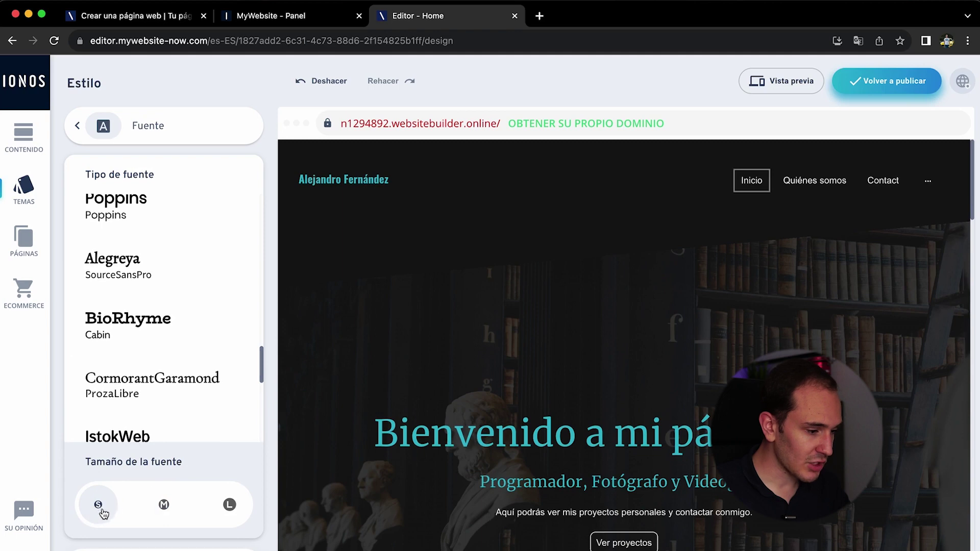
{"action": "left_click_drag", "start_coordinate": [262, 360], "coordinate": [261, 391]}
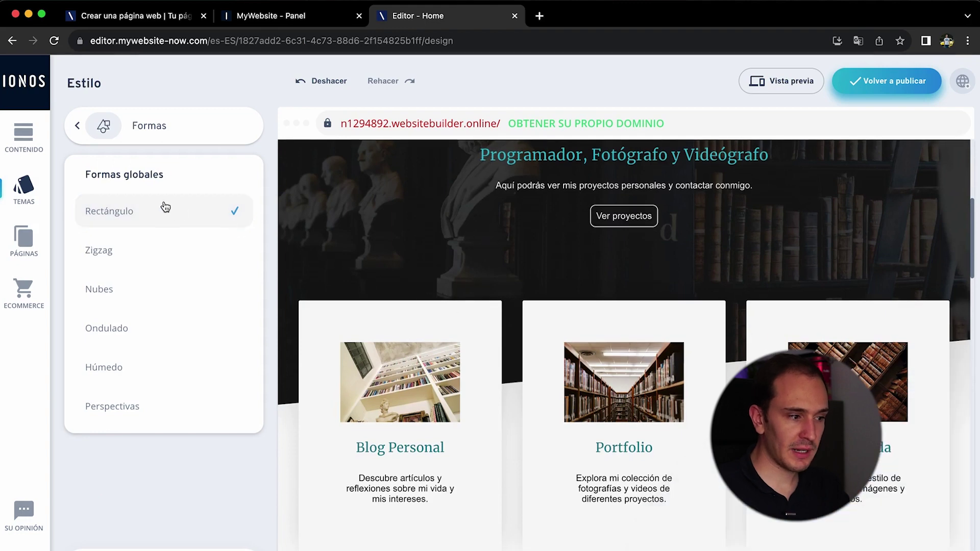
Try the Zigzag global shape on the site's sections and return to Rectángulo.
{"action": "left_click", "coordinate": [148, 251]}
{"action": "scroll", "coordinate": [412, 369], "scroll_direction": "down", "scroll_amount": 10}
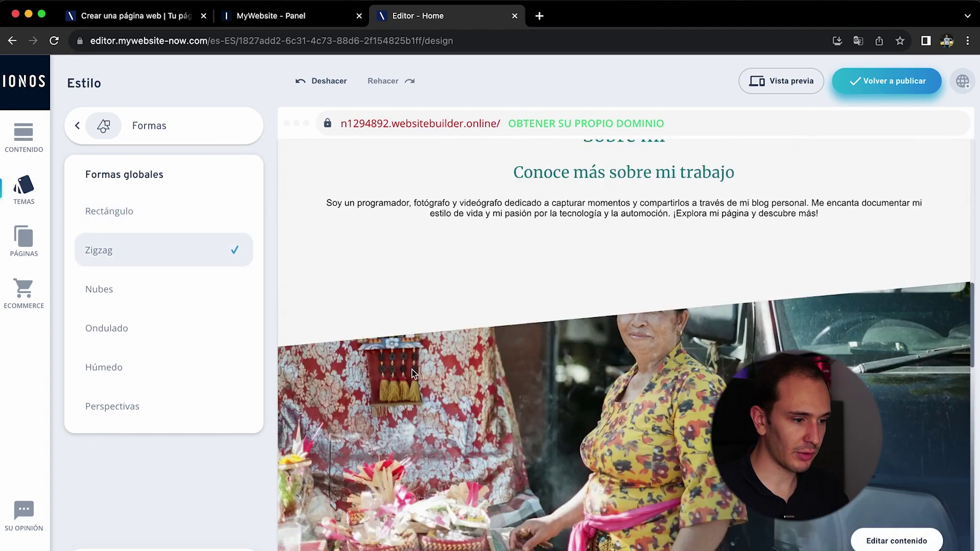
{"action": "scroll", "coordinate": [414, 373], "scroll_direction": "down", "scroll_amount": 3}
{"action": "scroll", "coordinate": [413, 372], "scroll_direction": "up", "scroll_amount": 20}
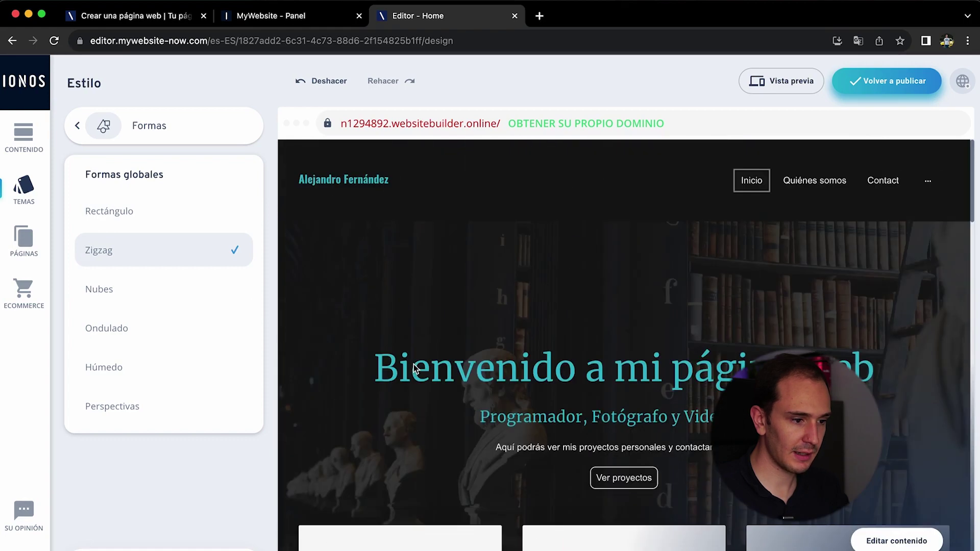
{"action": "scroll", "coordinate": [413, 373], "scroll_direction": "down", "scroll_amount": 5}
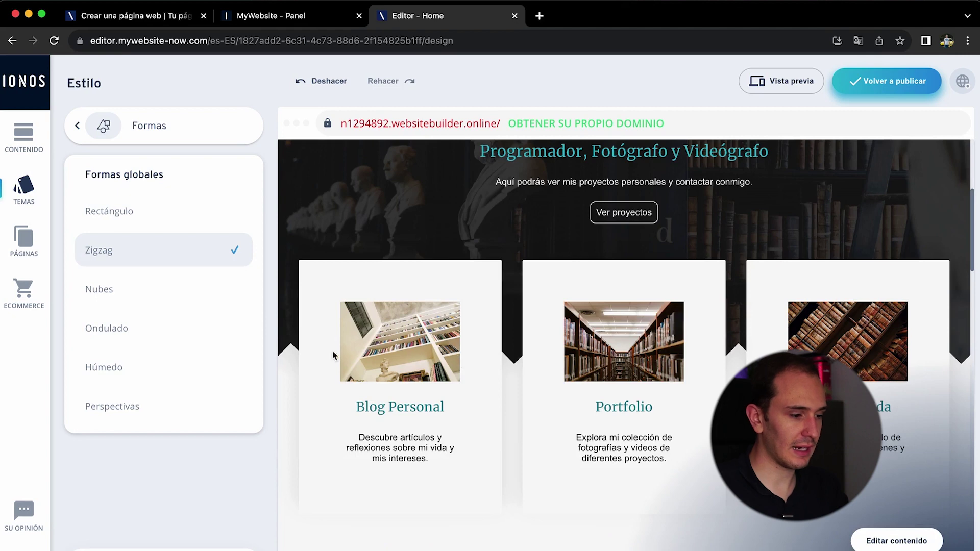
{"action": "left_click", "coordinate": [126, 219]}
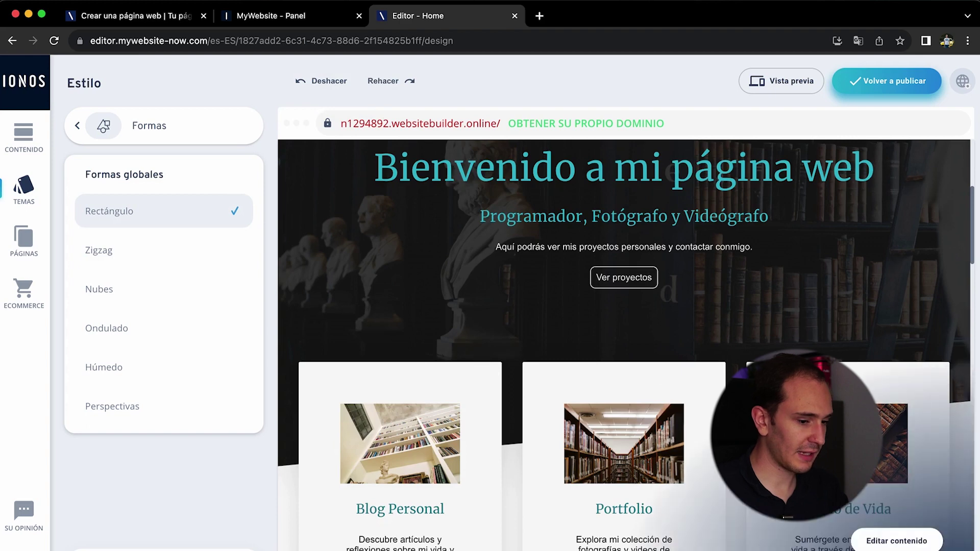
Open the site's page structure and change the Contact page's title to Contacto.
{"action": "left_click", "coordinate": [24, 239]}
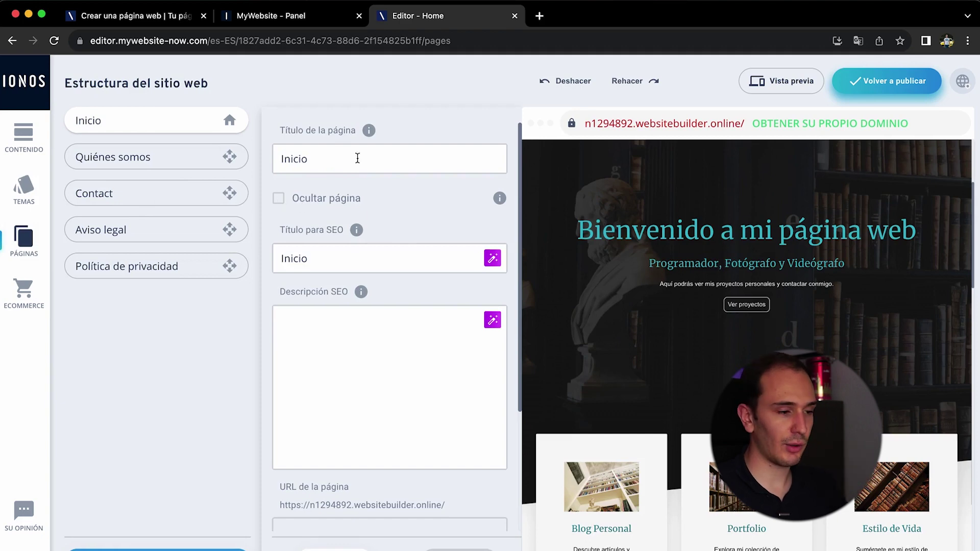
{"action": "scroll", "coordinate": [707, 254], "scroll_direction": "up", "scroll_amount": 4}
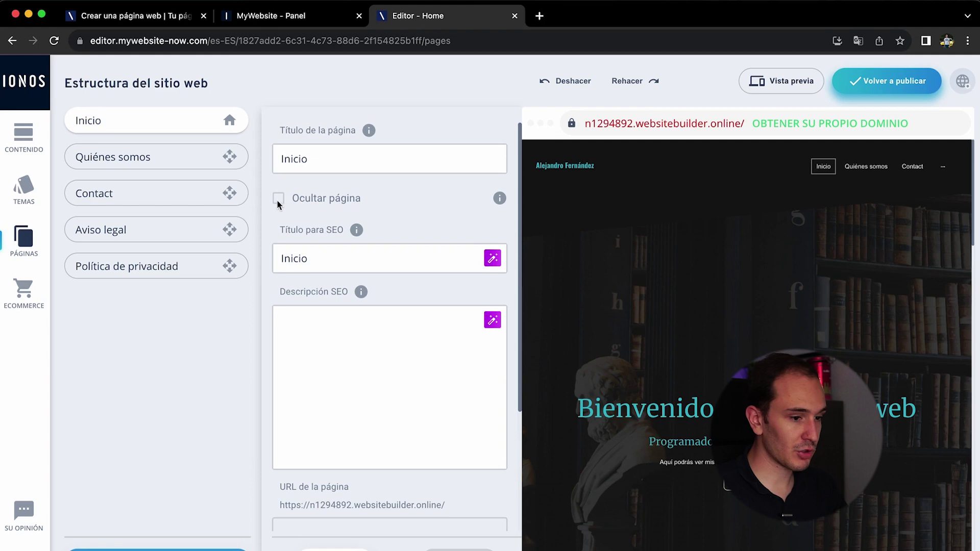
{"action": "left_click", "coordinate": [244, 157]}
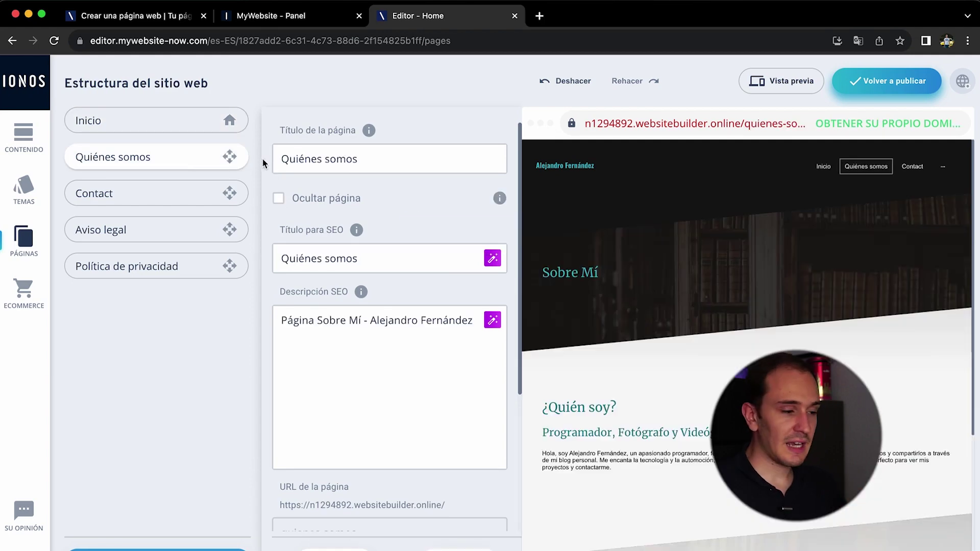
{"action": "left_click", "coordinate": [118, 122]}
{"action": "left_click", "coordinate": [135, 157]}
{"action": "left_click", "coordinate": [129, 199]}
{"action": "left_click", "coordinate": [364, 161]}
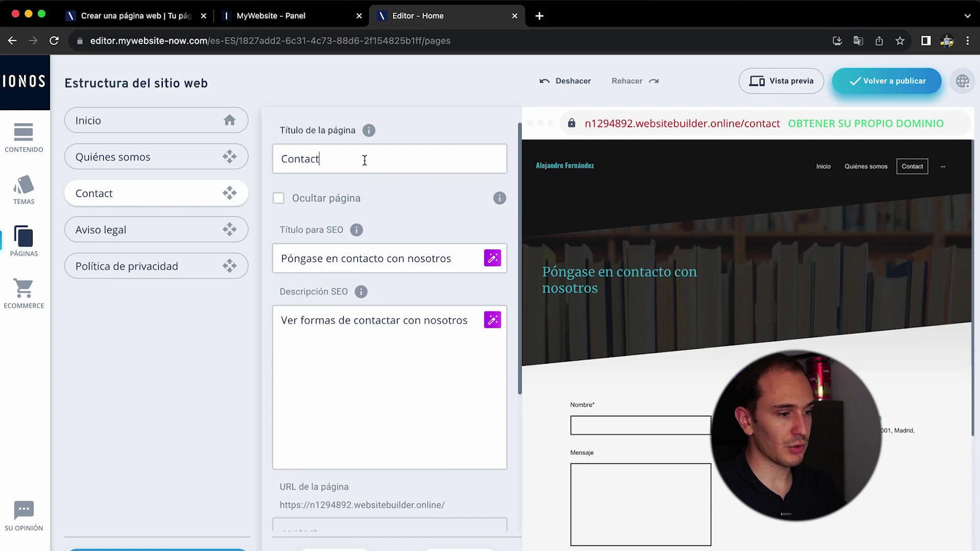
{"action": "type", "text": "o"}
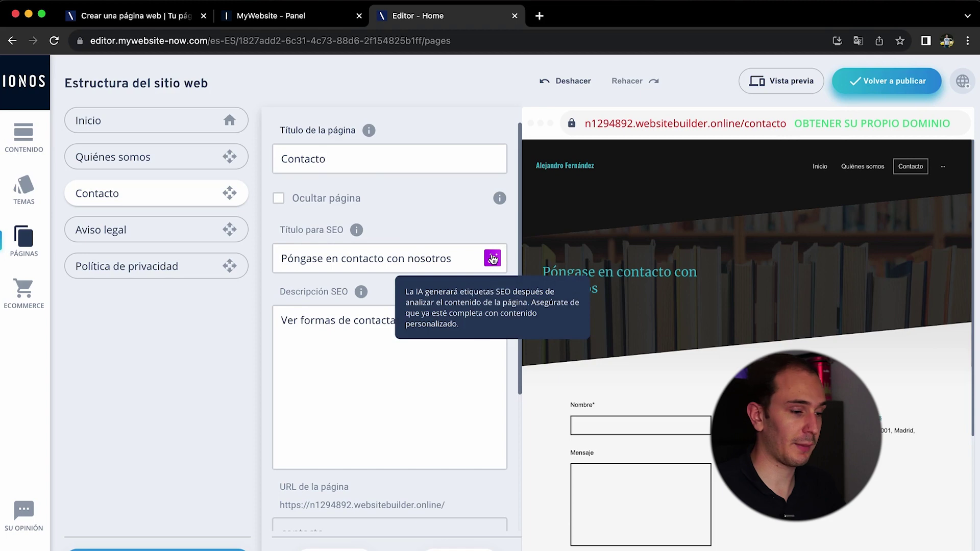
Generate the Contacto page's SEO title and SEO description with AI, regenerating both for alternative wording.
{"action": "left_click", "coordinate": [492, 259]}
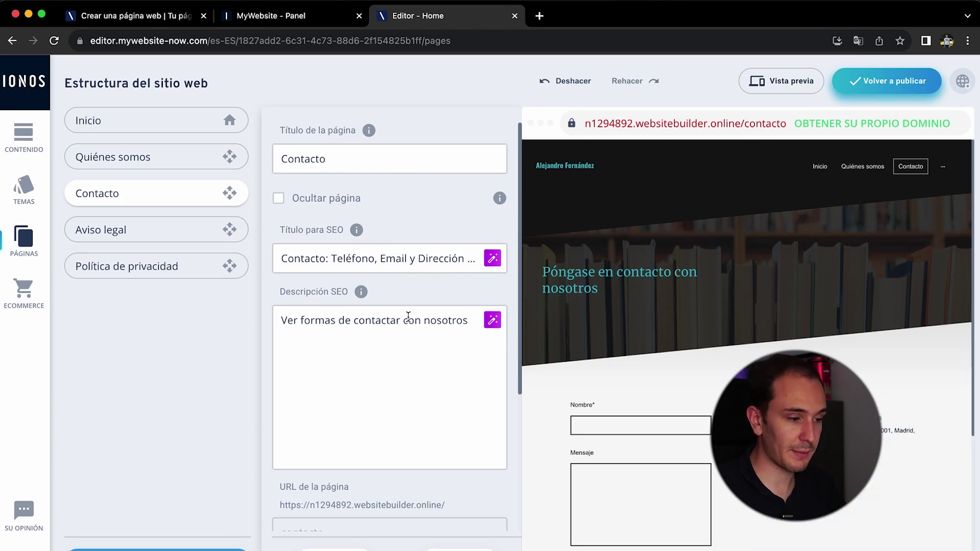
{"action": "left_click", "coordinate": [492, 319]}
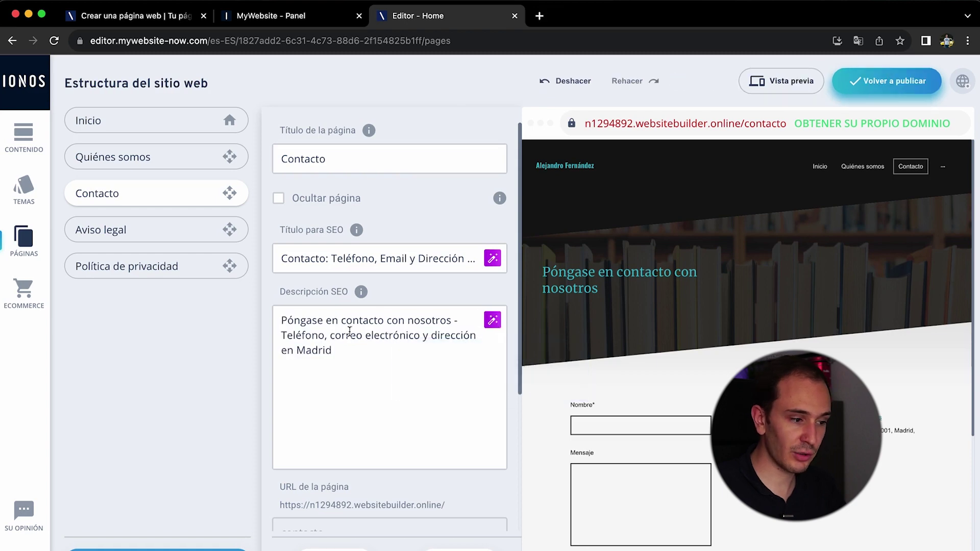
{"action": "left_click", "coordinate": [497, 319]}
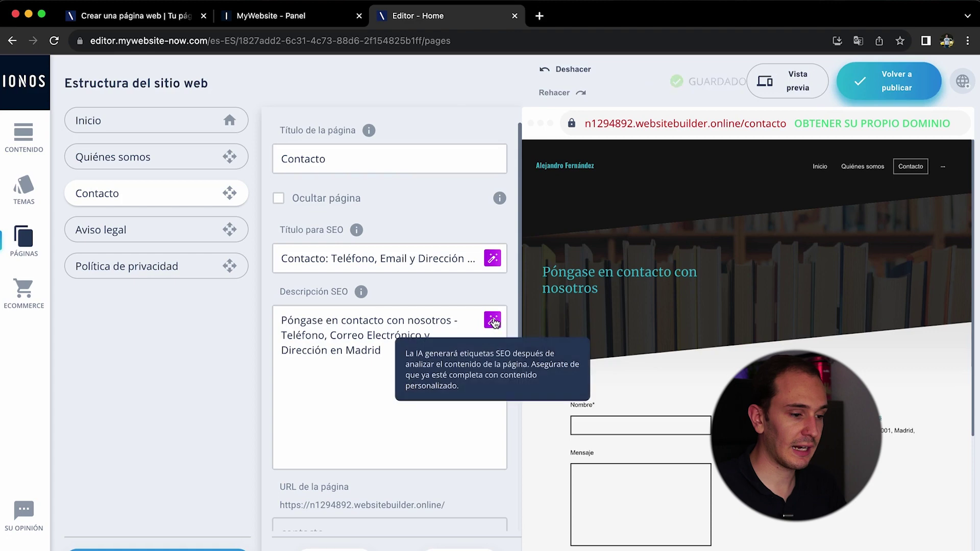
{"action": "left_click", "coordinate": [493, 321]}
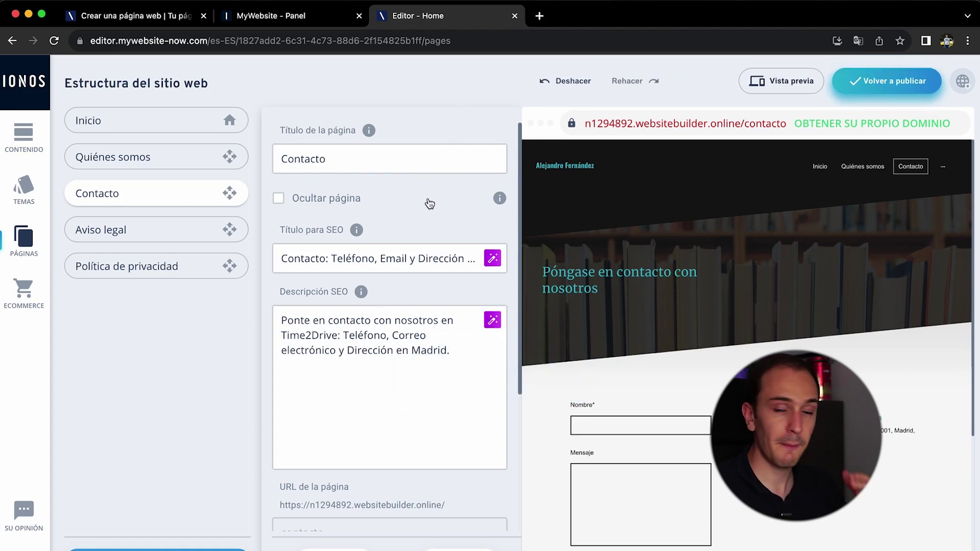
{"action": "left_click", "coordinate": [493, 259]}
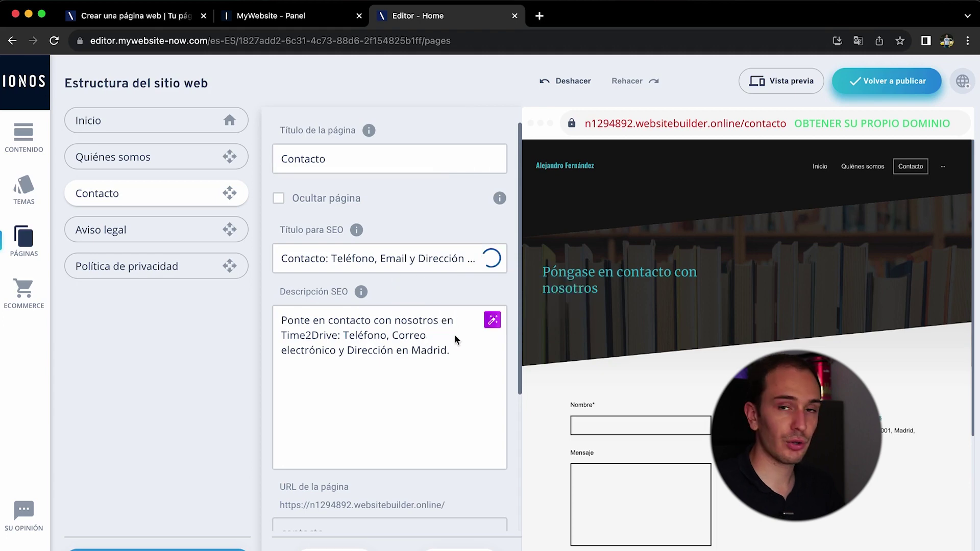
Add a page titled Portfolio and move it directly below Inicio in the site structure.
{"action": "left_click", "coordinate": [133, 230]}
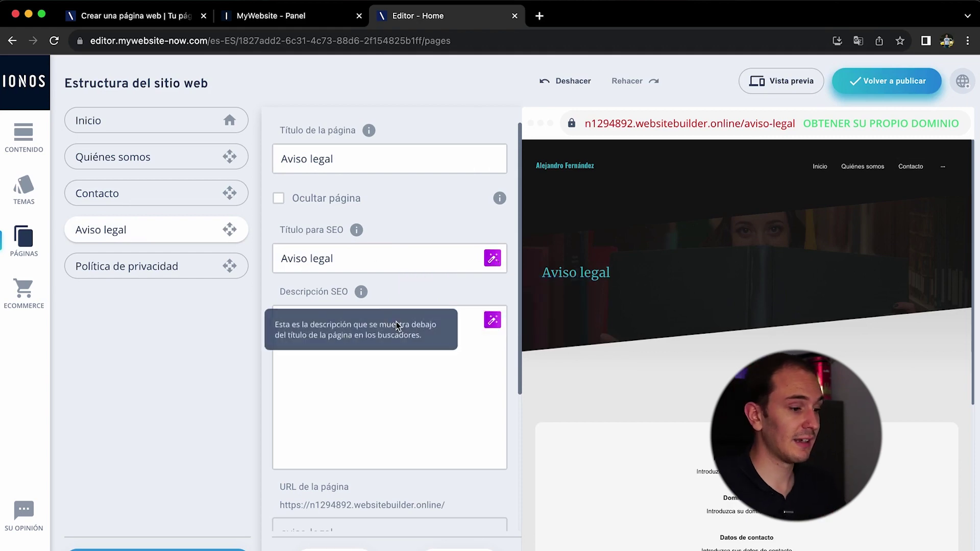
{"action": "left_click", "coordinate": [132, 157]}
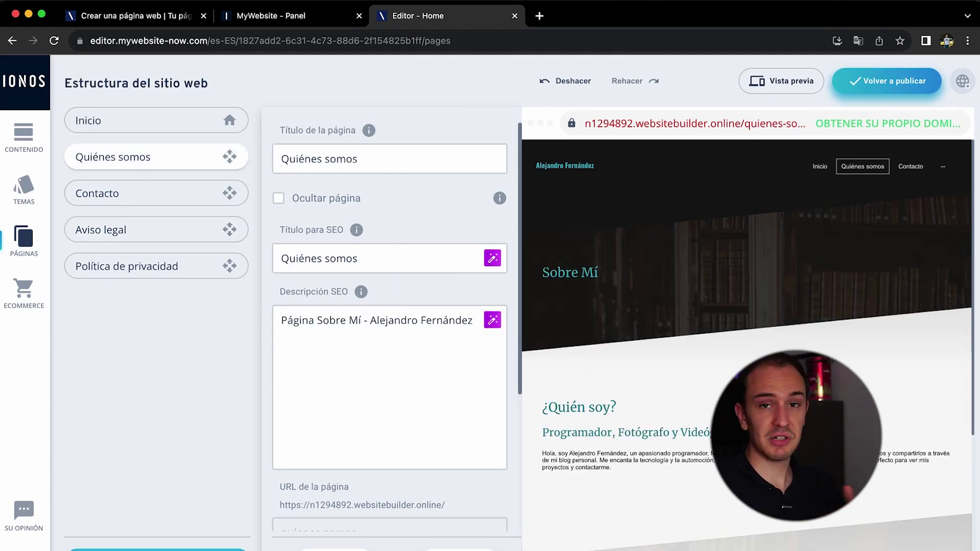
{"action": "left_click", "coordinate": [157, 548]}
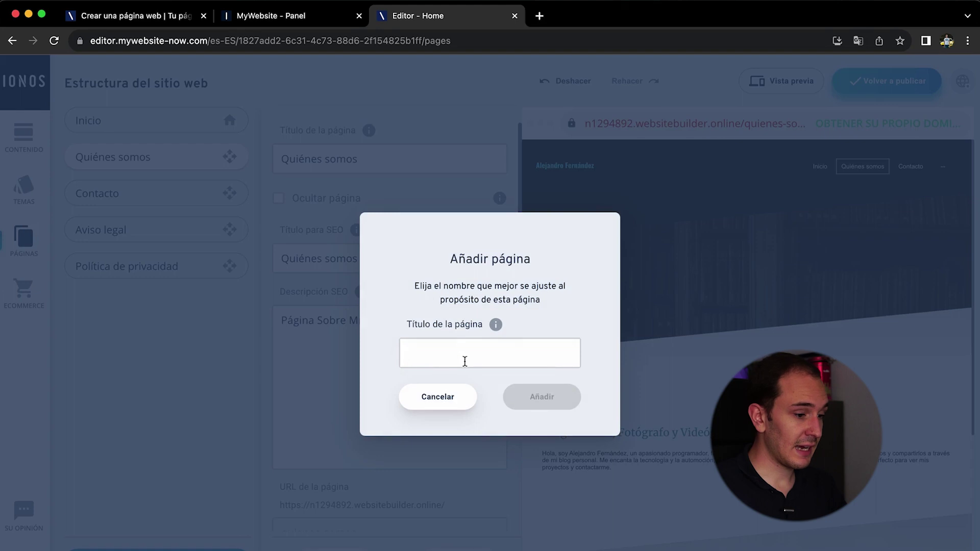
{"action": "type", "text": "Por"}
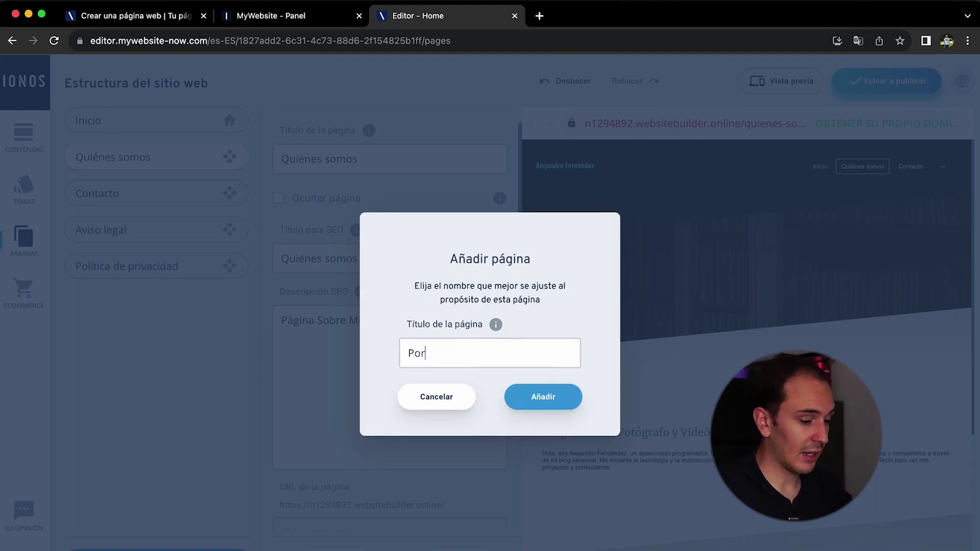
{"action": "key", "text": "Return"}
{"action": "left_click_drag", "start_coordinate": [122, 300], "coordinate": [117, 139]}
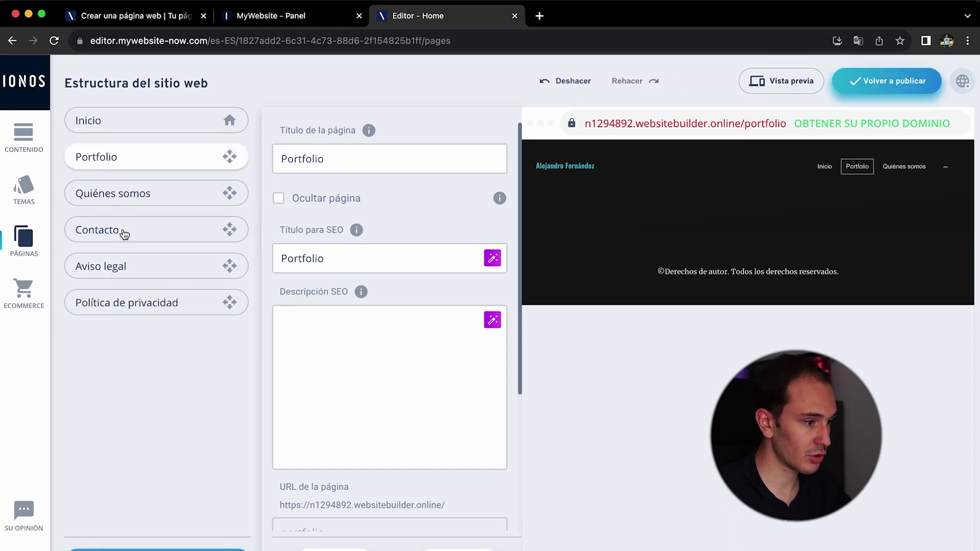
Hide the Aviso legal and Política de privacidad pages from the site navigation.
{"action": "left_click", "coordinate": [137, 273]}
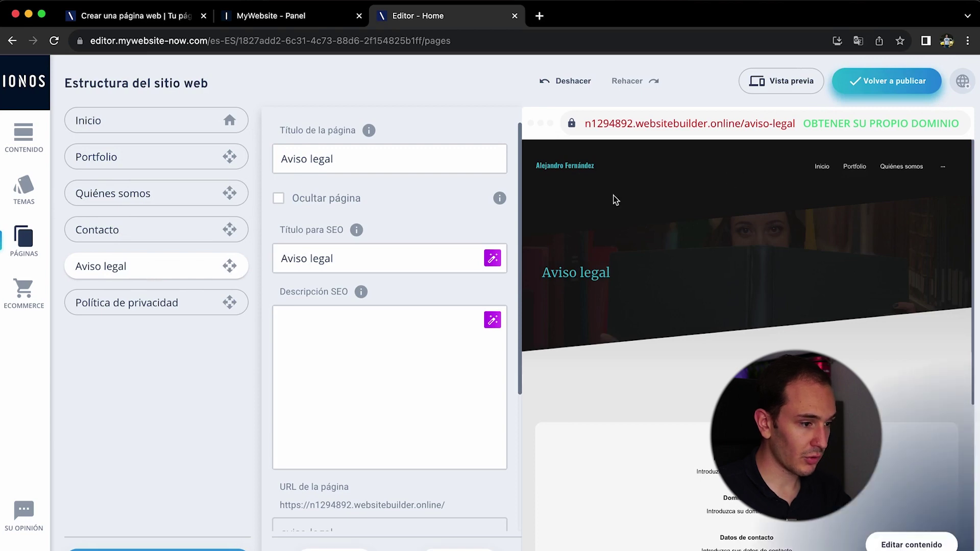
{"action": "left_click", "coordinate": [276, 200]}
{"action": "left_click", "coordinate": [154, 306]}
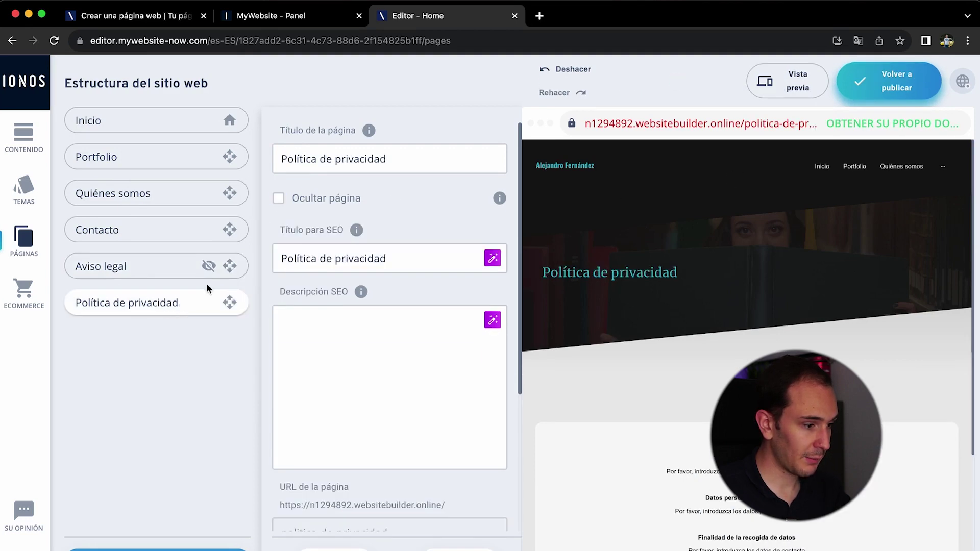
{"action": "left_click", "coordinate": [283, 202]}
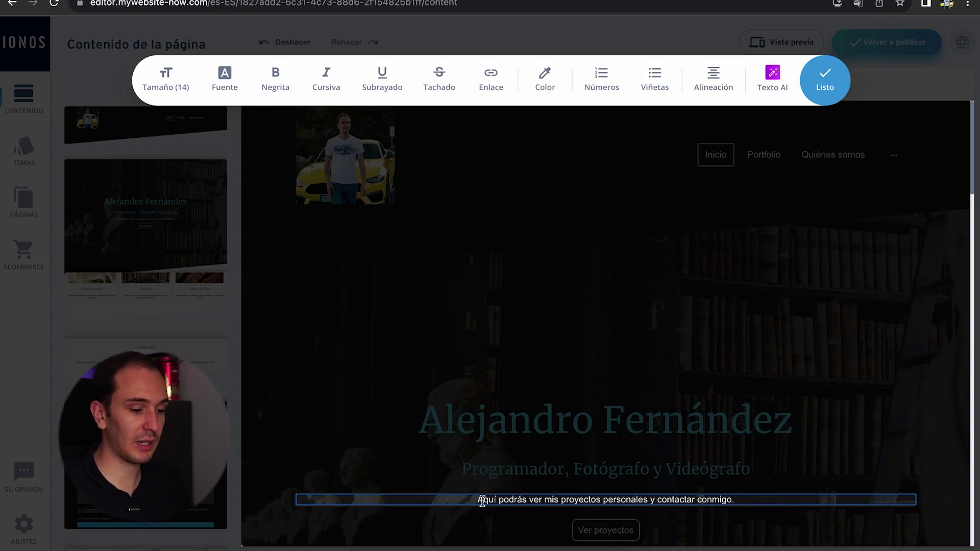
Improve the intro paragraph under the home page heading with AI text, using the De confianza tone of voice.
{"action": "left_click", "coordinate": [773, 74]}
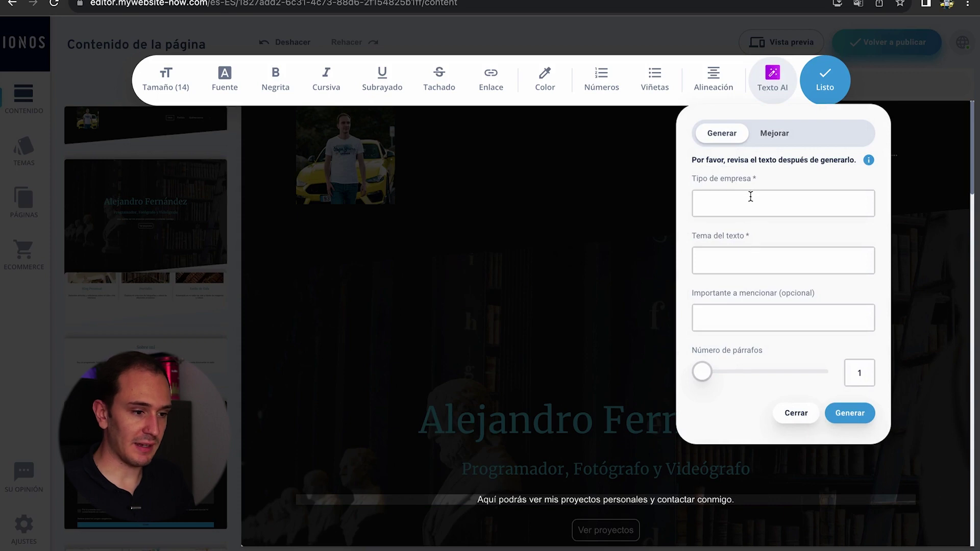
{"action": "left_click", "coordinate": [771, 135]}
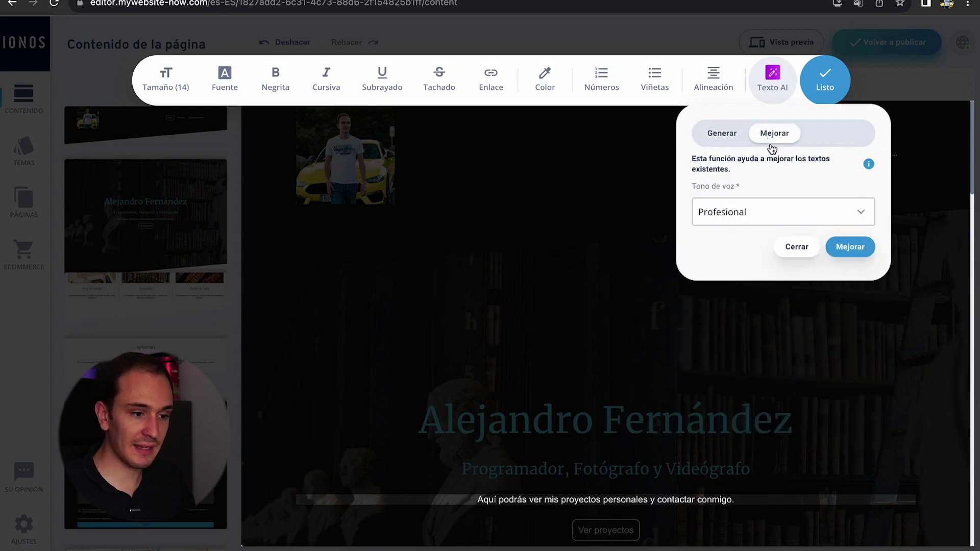
{"action": "left_click", "coordinate": [772, 213]}
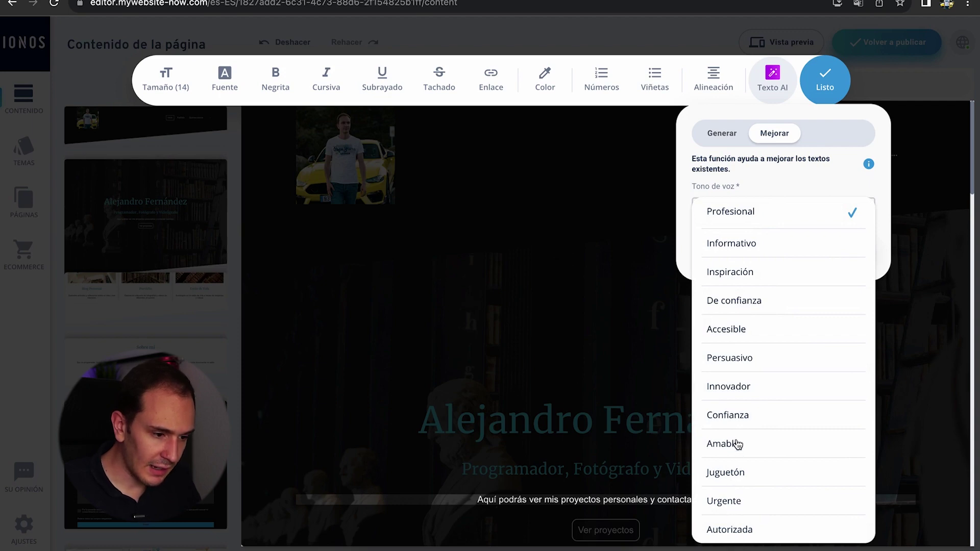
{"action": "left_click", "coordinate": [738, 303]}
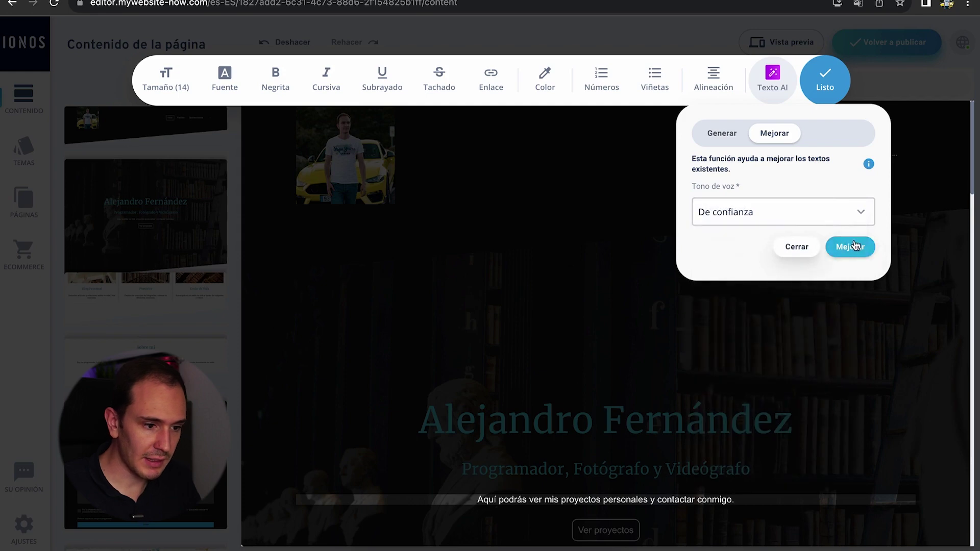
{"action": "left_click", "coordinate": [853, 248]}
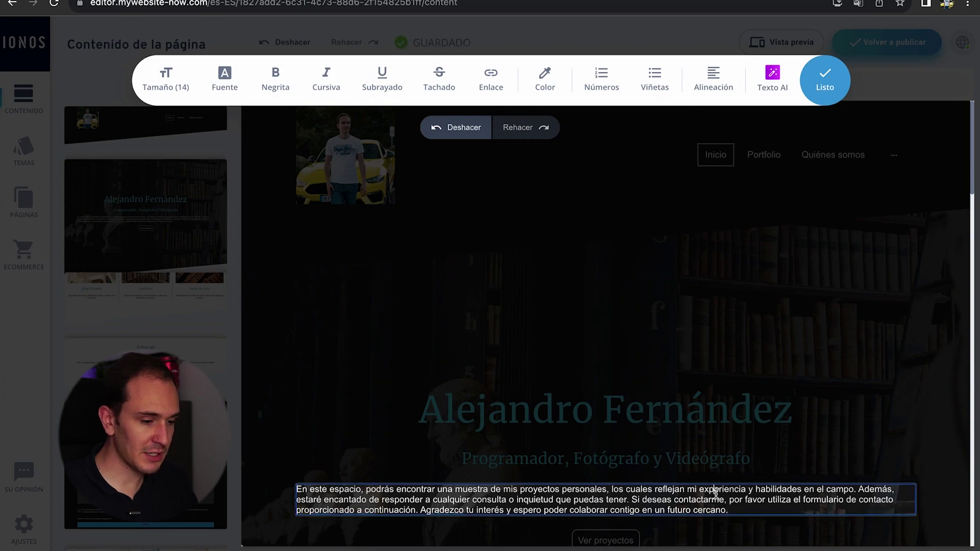
Start generating a new AI text for the home page intro paragraph, with Emprendedor as the business type.
{"action": "left_click", "coordinate": [768, 75]}
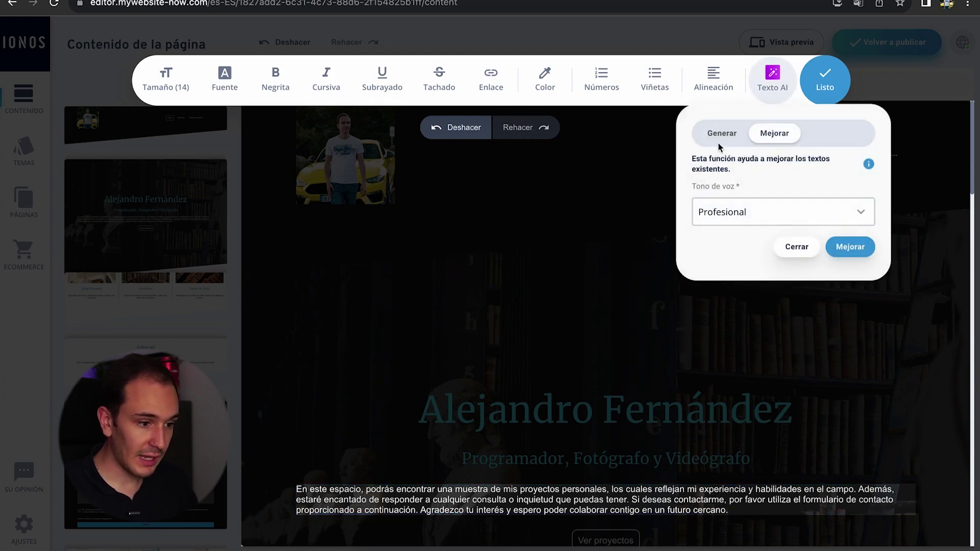
{"action": "left_click", "coordinate": [739, 225]}
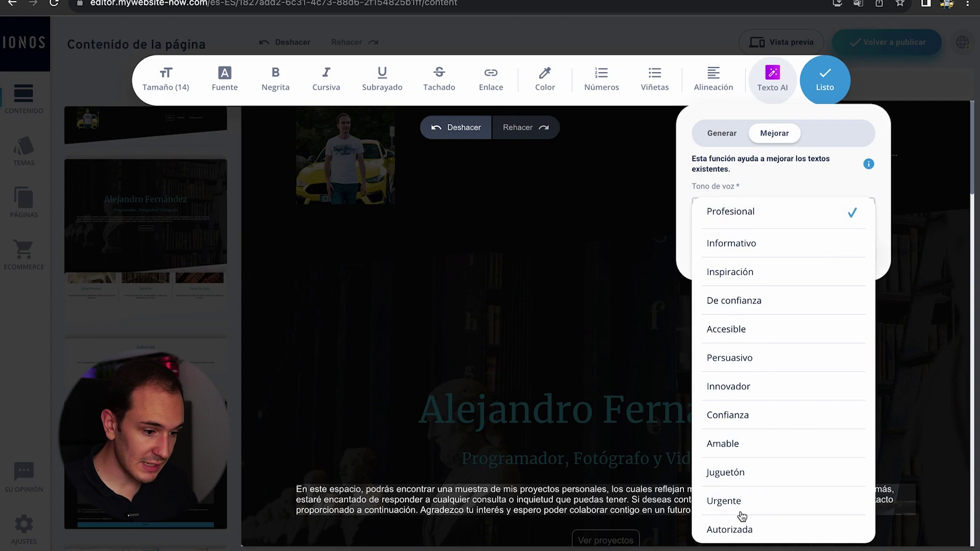
{"action": "left_click", "coordinate": [724, 137]}
{"action": "left_click", "coordinate": [716, 136]}
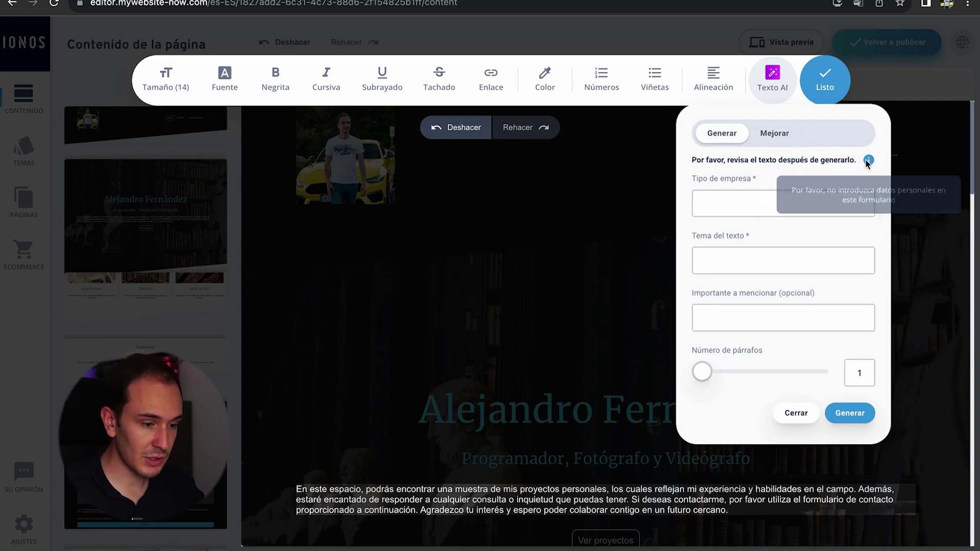
{"action": "left_click", "coordinate": [724, 204]}
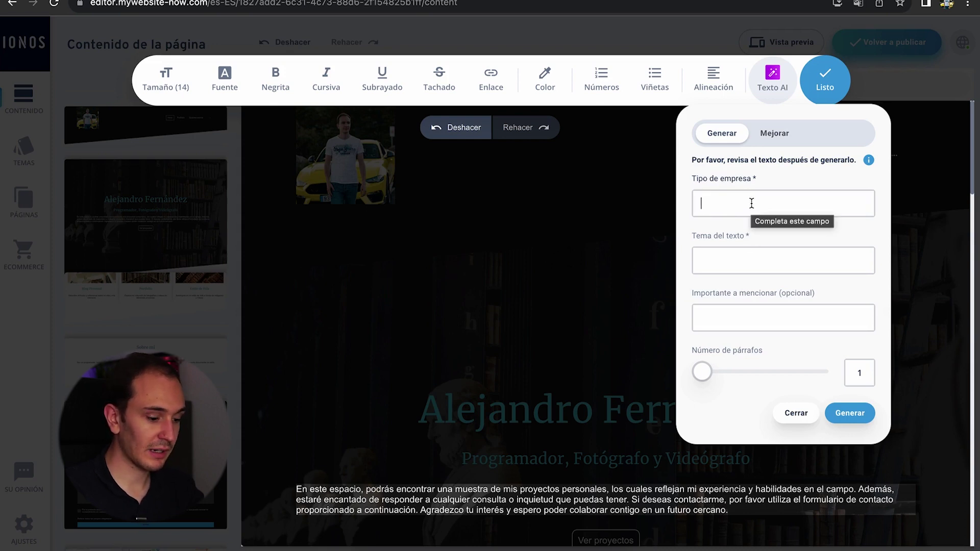
{"action": "type", "text": "Emprendedor"}
Set the AI text topic to a summary of the site's services, starting "Resumen de los servicios que se encuentran".
{"action": "left_click", "coordinate": [783, 260]}
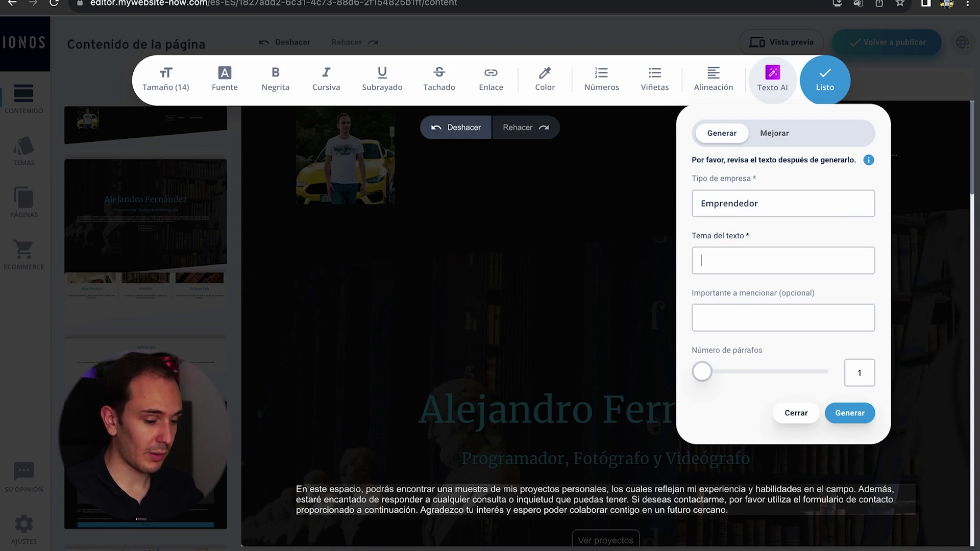
{"action": "type", "text": "Reusmen"}
{"action": "key", "text": "BackSpace"}
{"action": "key", "text": "BackSpace"}
{"action": "type", "text": "sumen de los"}
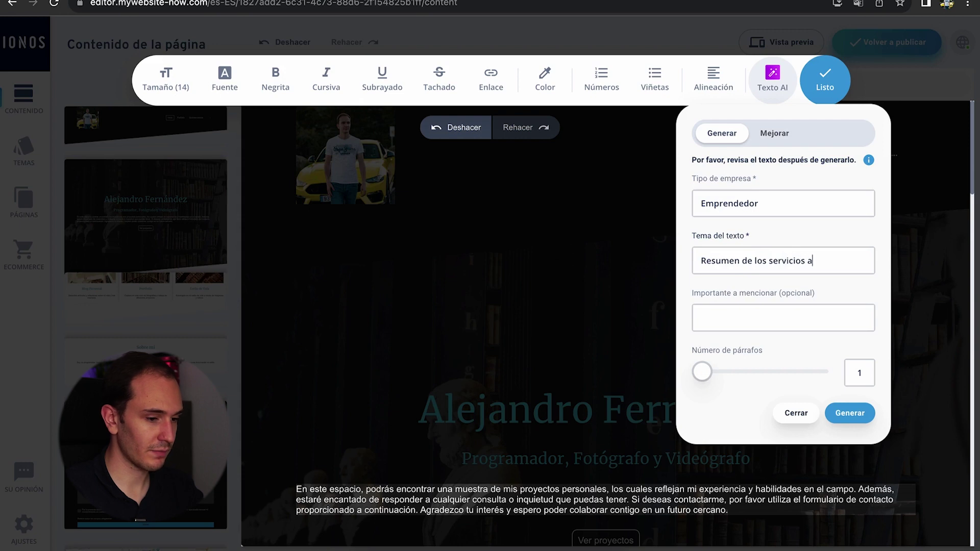
{"action": "type", "text": " servicios que se encuentran en es"}
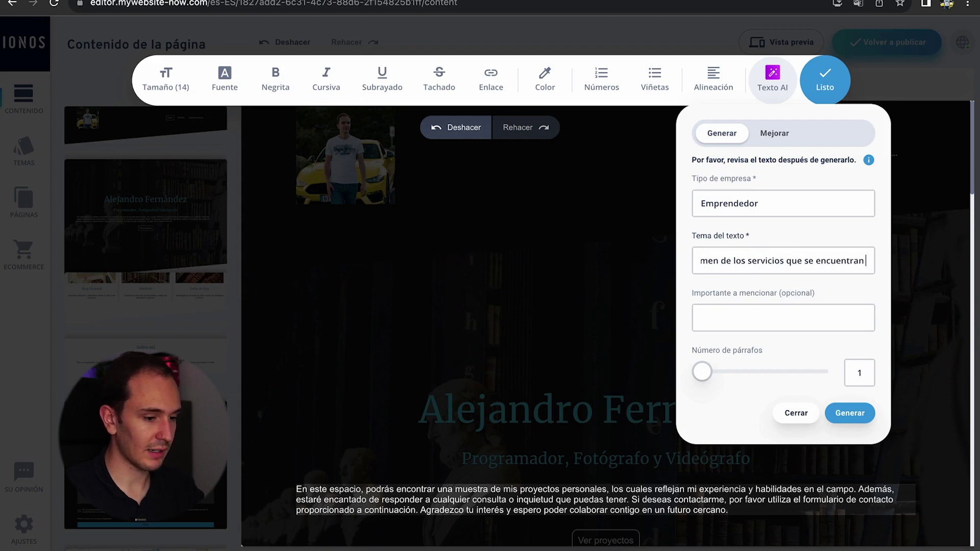
Add "En esta web se va a poder encontrar mi portfolio y contactar conmigo" as important to mention and generate one paragraph.
{"action": "left_click", "coordinate": [783, 318]}
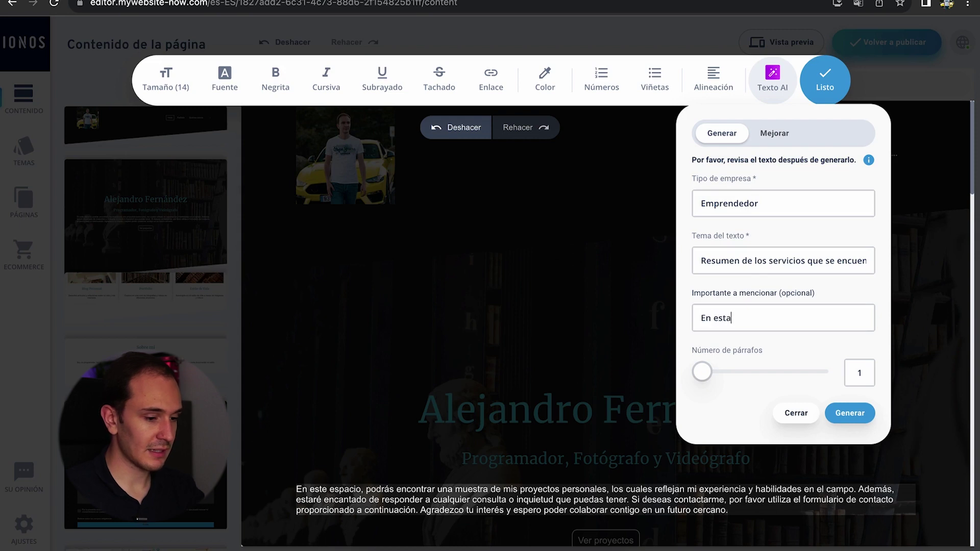
{"action": "type", "text": "En esta web se va a poder encontrar mi portfolio"}
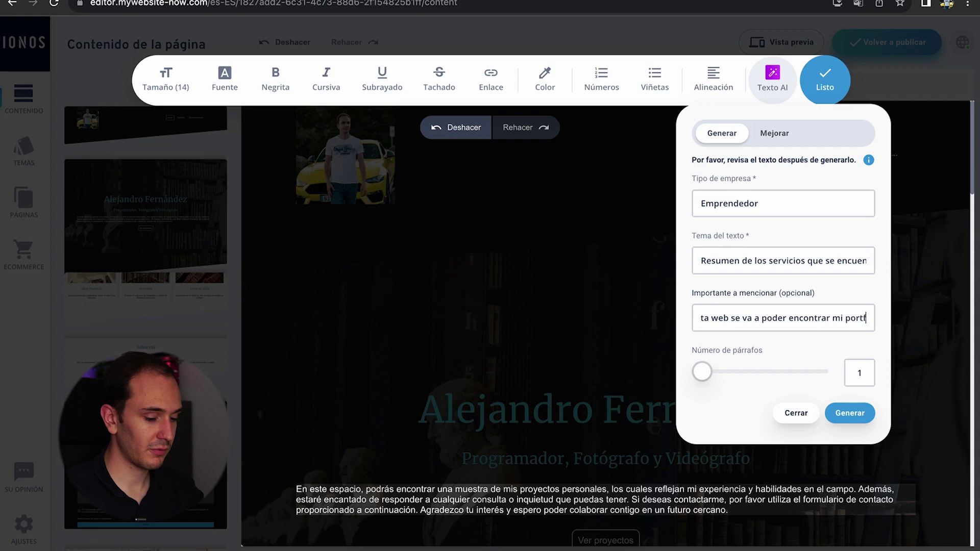
{"action": "type", "text": " y contactar conmigo"}
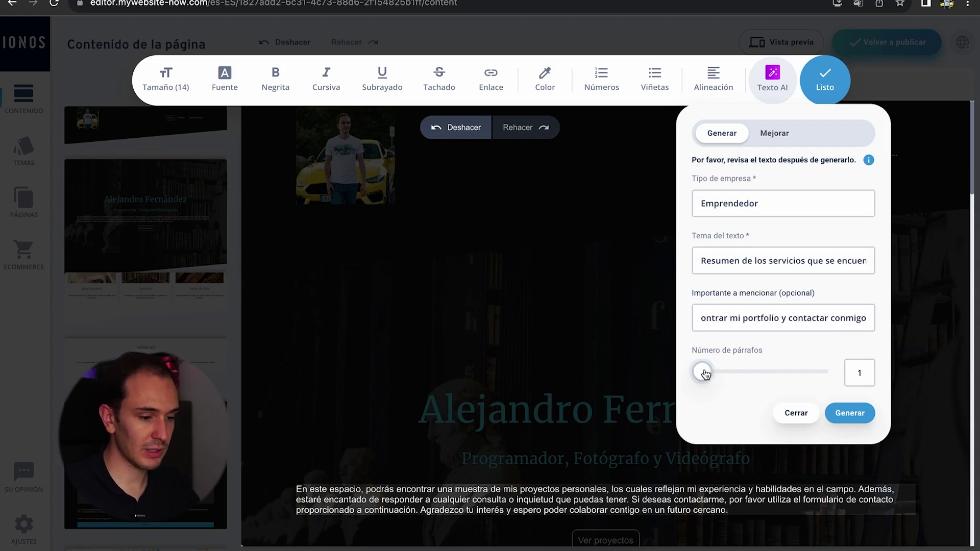
{"action": "left_click", "coordinate": [850, 413]}
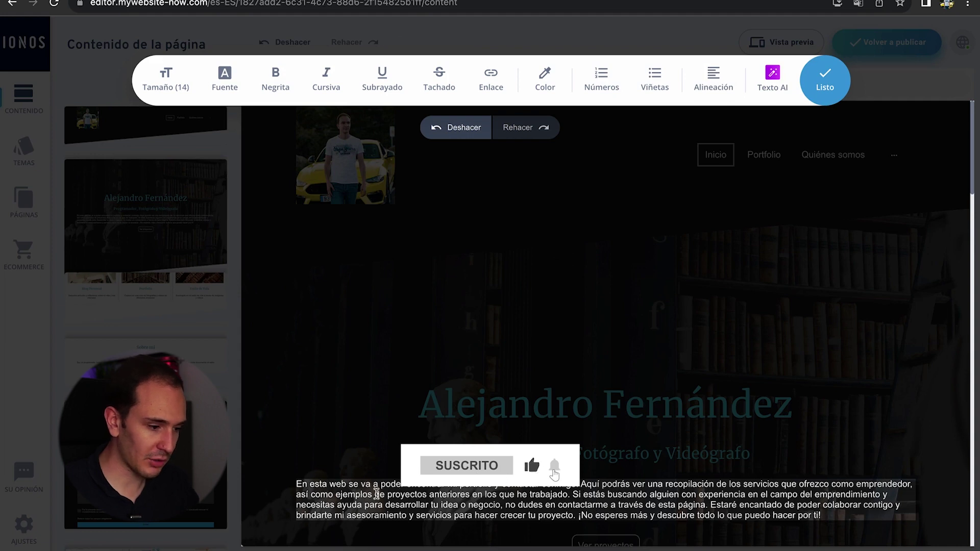
Cut the generated intro paragraph down to its first and last sentences, separated by a period and space, and justify it.
{"action": "triple_click", "coordinate": [577, 484]}
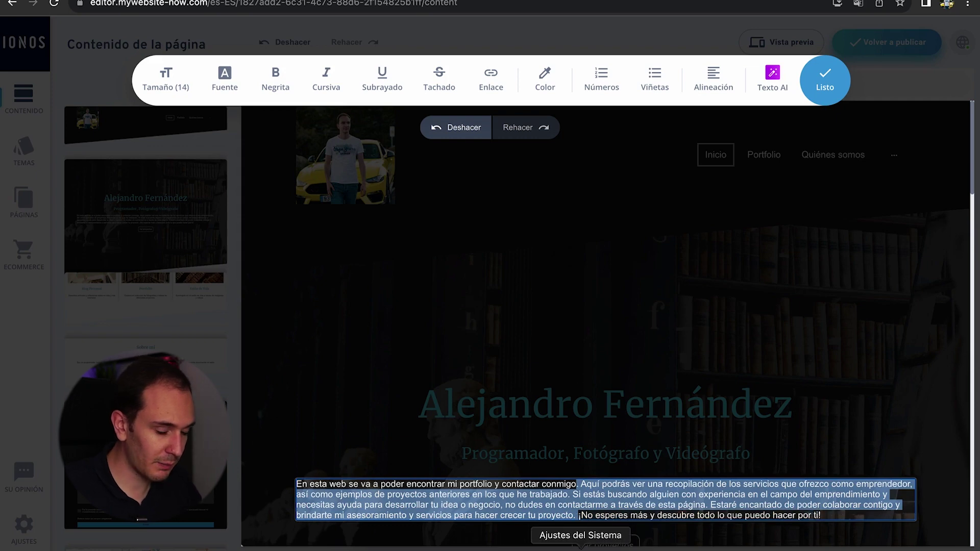
{"action": "key", "text": "BackSpace"}
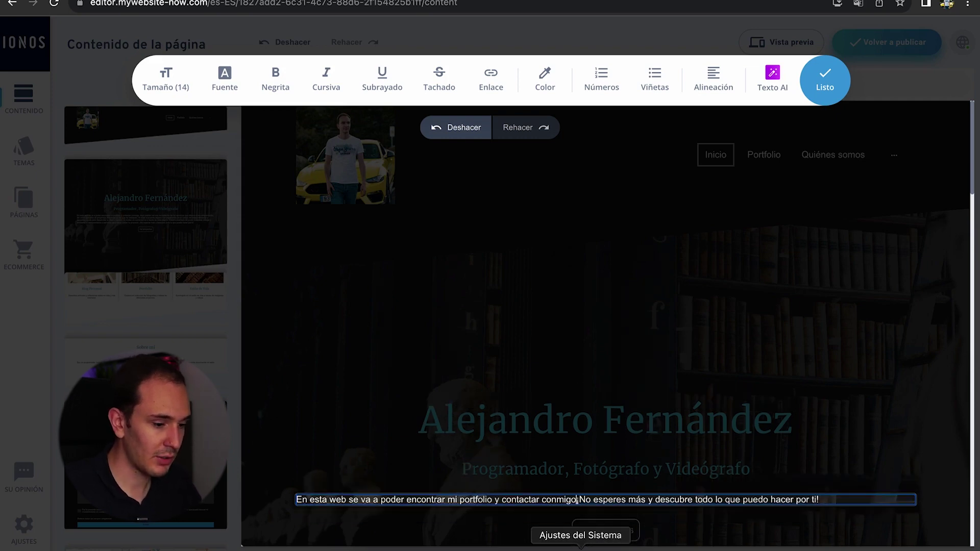
{"action": "type", "text": ". ¡"}
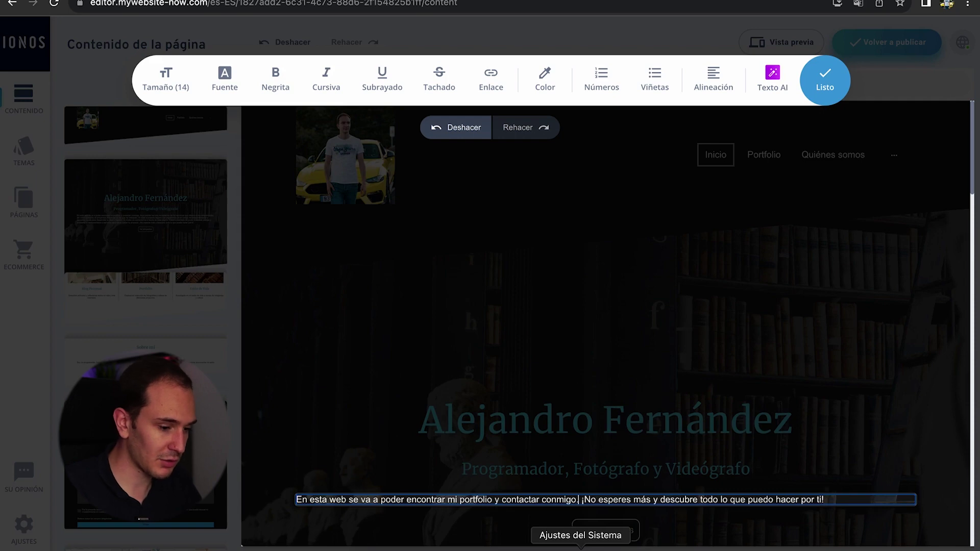
{"action": "left_click", "coordinate": [714, 79]}
{"action": "left_click", "coordinate": [772, 49]}
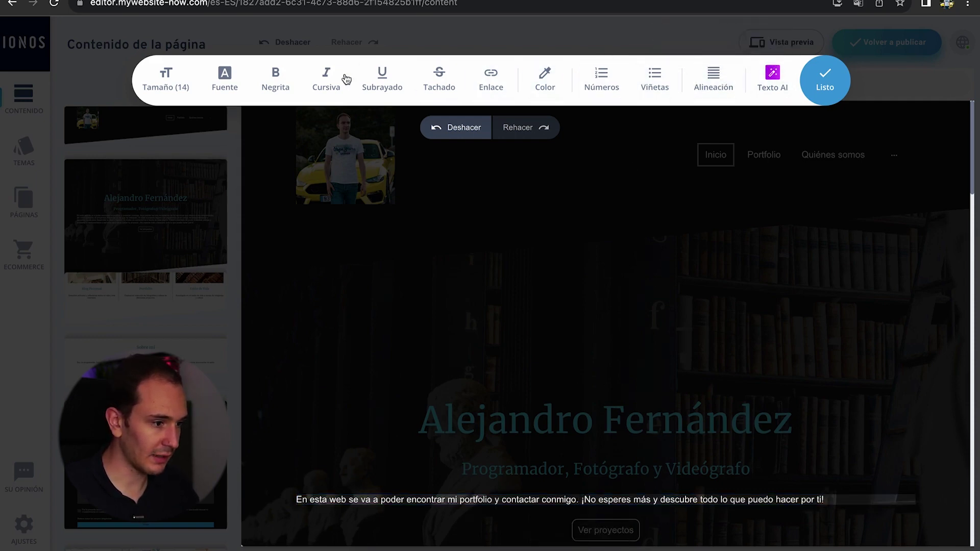
{"action": "left_click", "coordinate": [826, 80]}
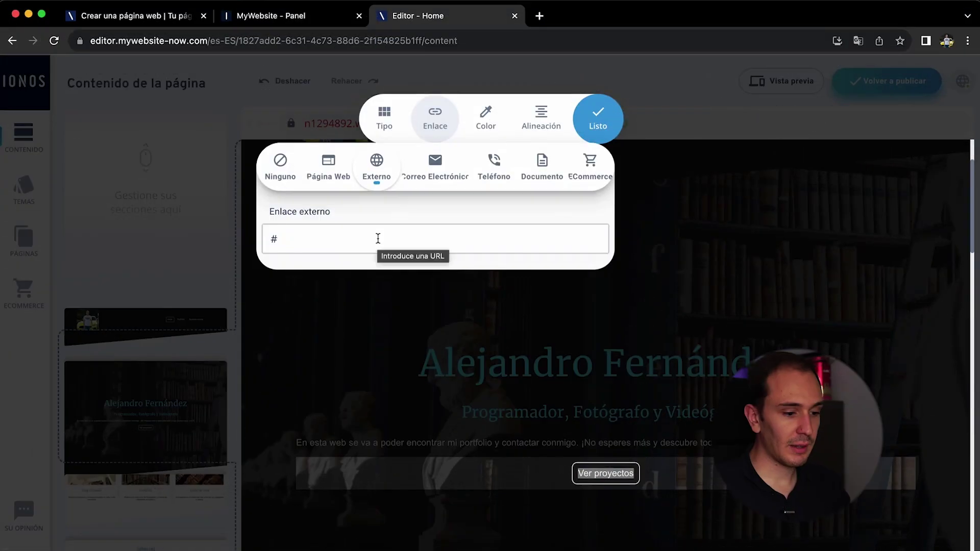
Link the Ver proyectos button to the site's Portfolio page.
{"action": "left_click", "coordinate": [378, 238]}
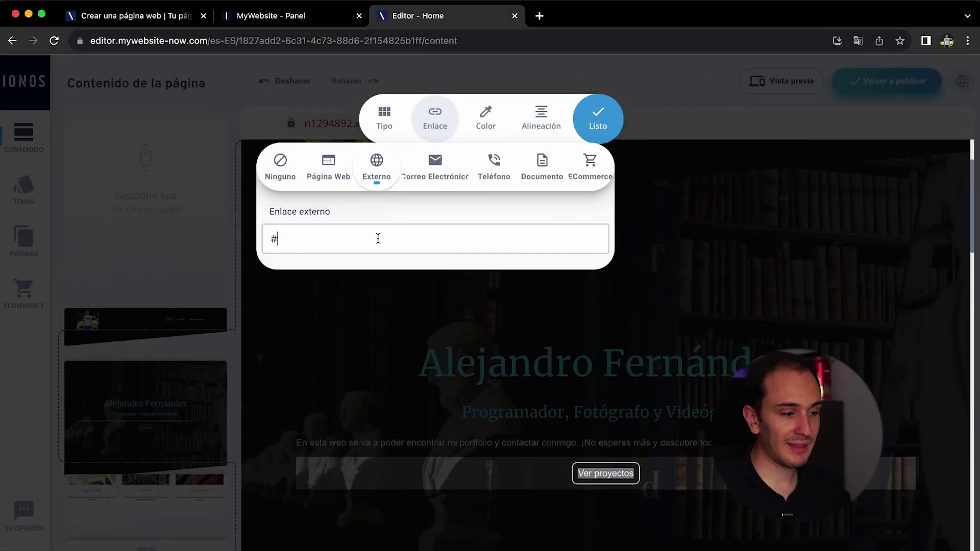
{"action": "type", "text": "portfolio"}
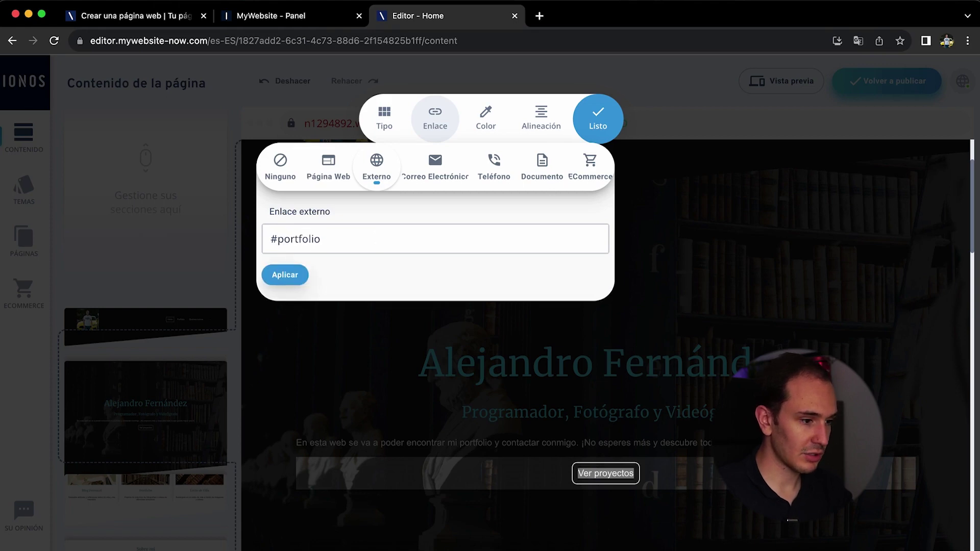
{"action": "left_click", "coordinate": [326, 164]}
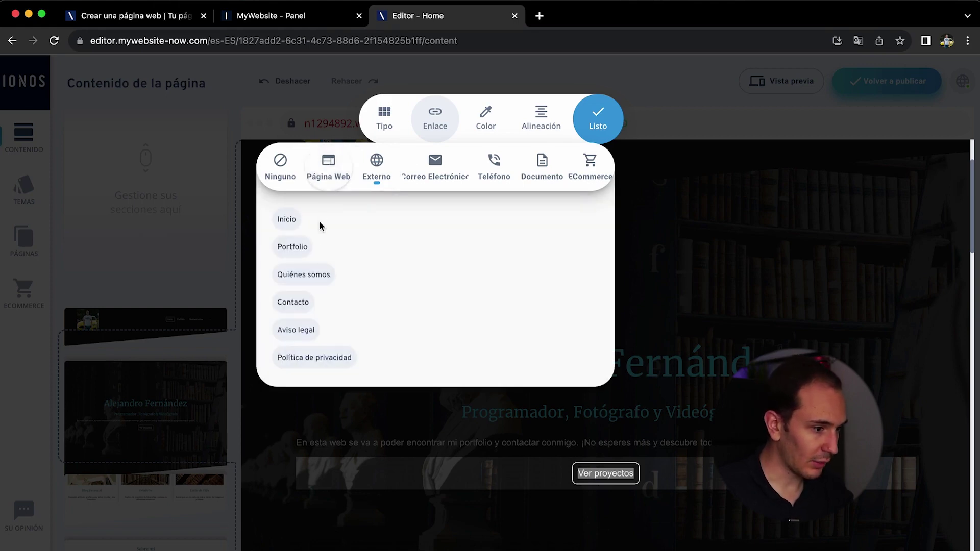
{"action": "left_click", "coordinate": [296, 249]}
{"action": "left_click", "coordinate": [595, 126]}
{"action": "left_click", "coordinate": [598, 475]}
{"action": "left_click", "coordinate": [593, 123]}
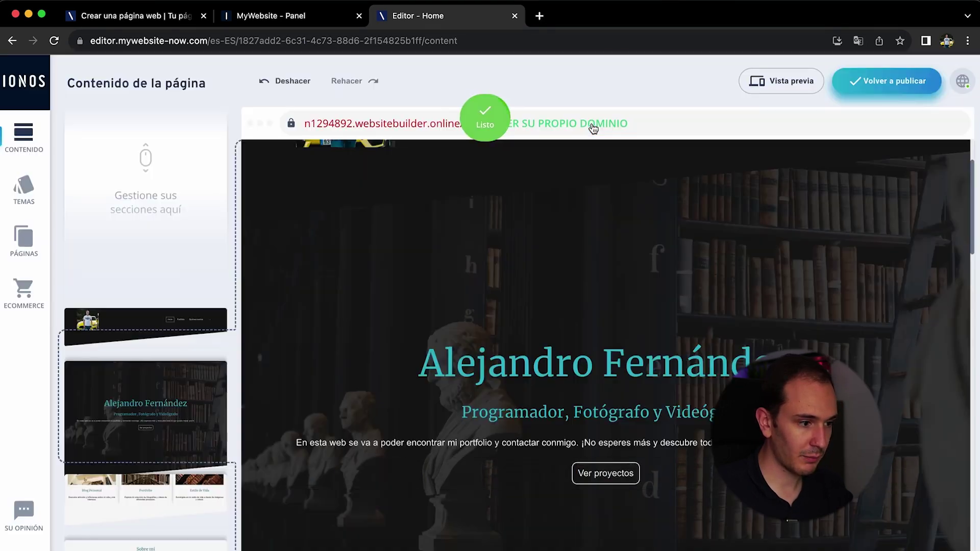
Preview the site on desktop, follow the Ver proyectos button to the Portfolio page, and return to Inicio.
{"action": "left_click", "coordinate": [790, 81]}
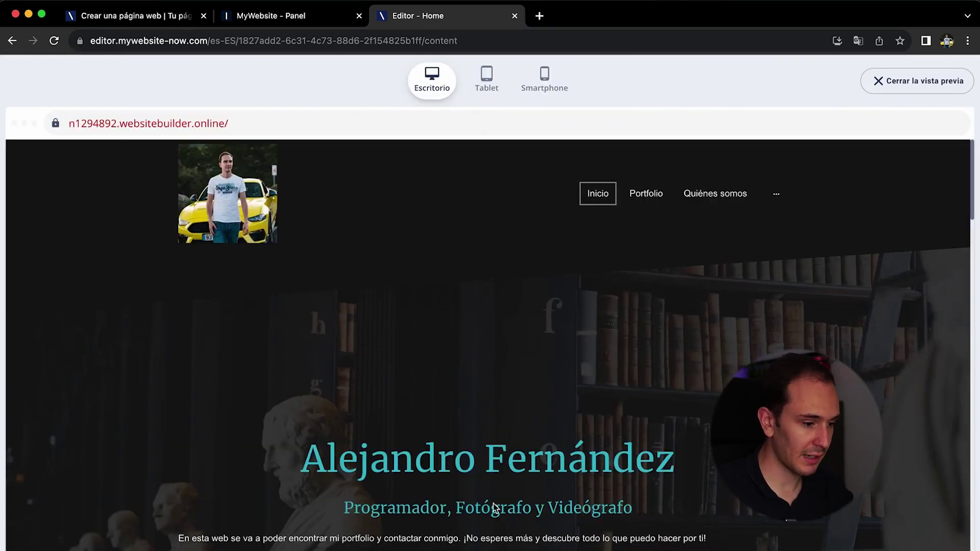
{"action": "scroll", "coordinate": [495, 505], "scroll_direction": "down", "scroll_amount": 1}
{"action": "left_click", "coordinate": [487, 548]}
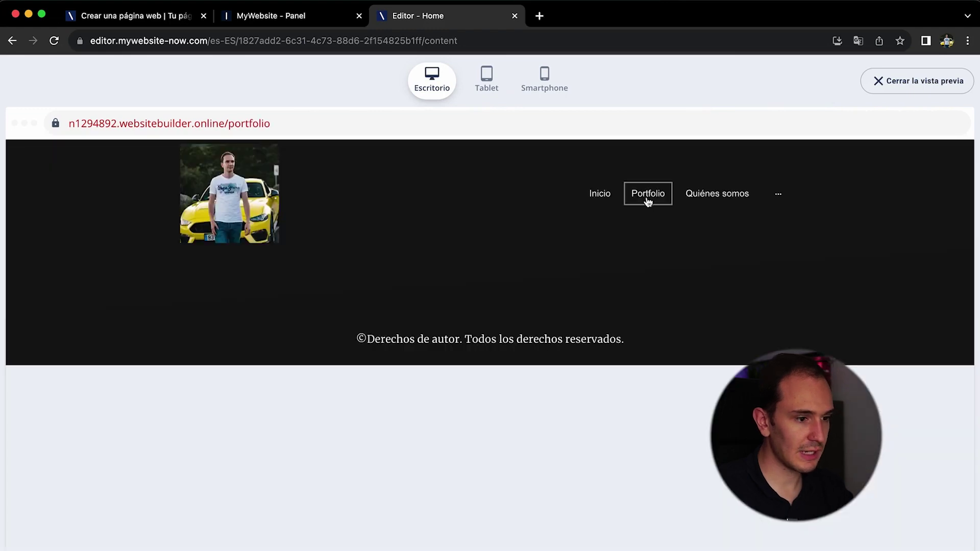
{"action": "left_click", "coordinate": [600, 194]}
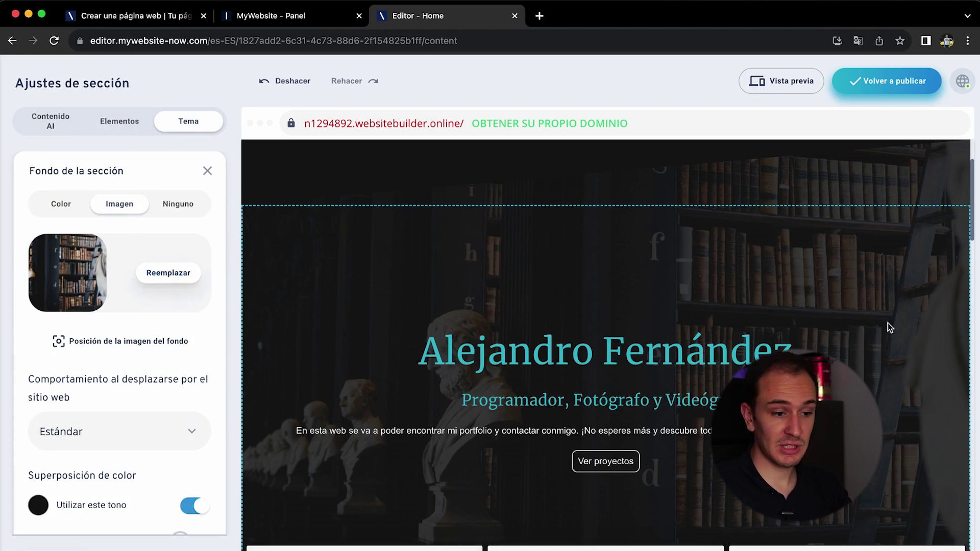
Start creating an AI image to replace the heading section's background, accepting the notes on AI use.
{"action": "left_click", "coordinate": [165, 274]}
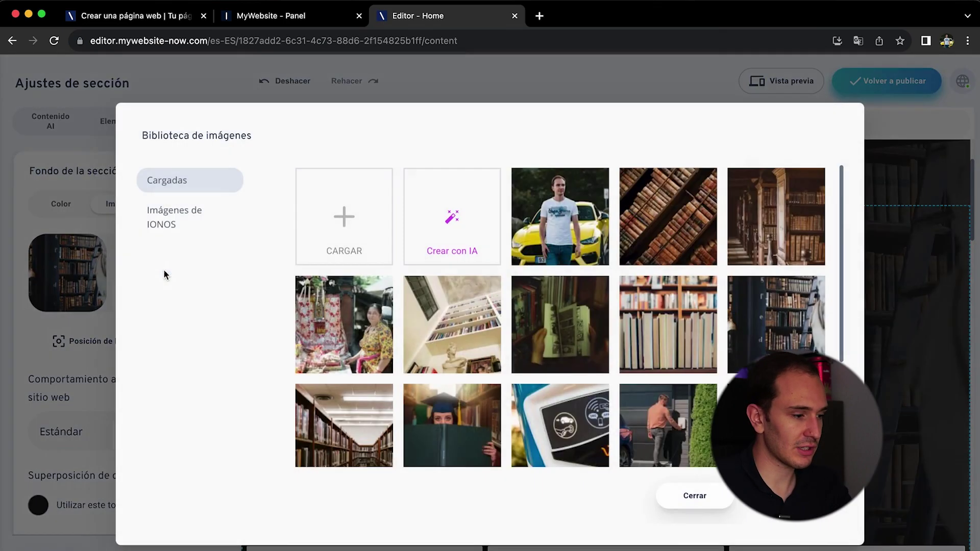
{"action": "left_click", "coordinate": [451, 220]}
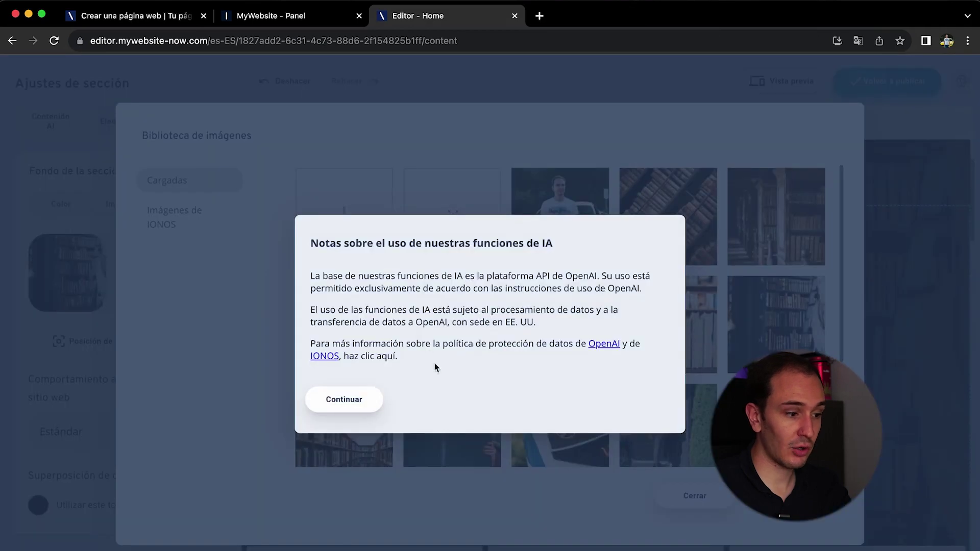
{"action": "left_click", "coordinate": [340, 400]}
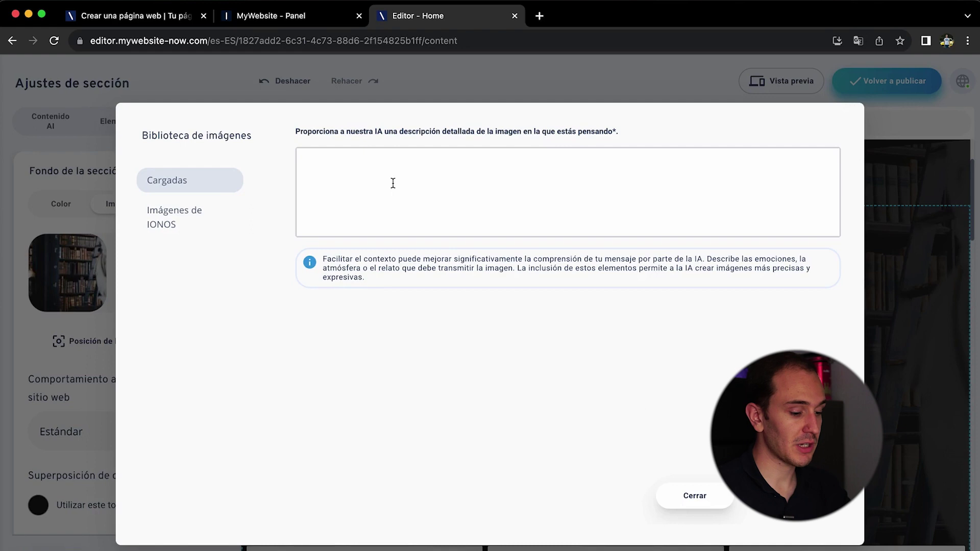
Begin the AI image description with "Necesito una imagen mezclando coches deportivos y eléctricos. Además quiero que".
{"action": "type", "text": "Necesit"}
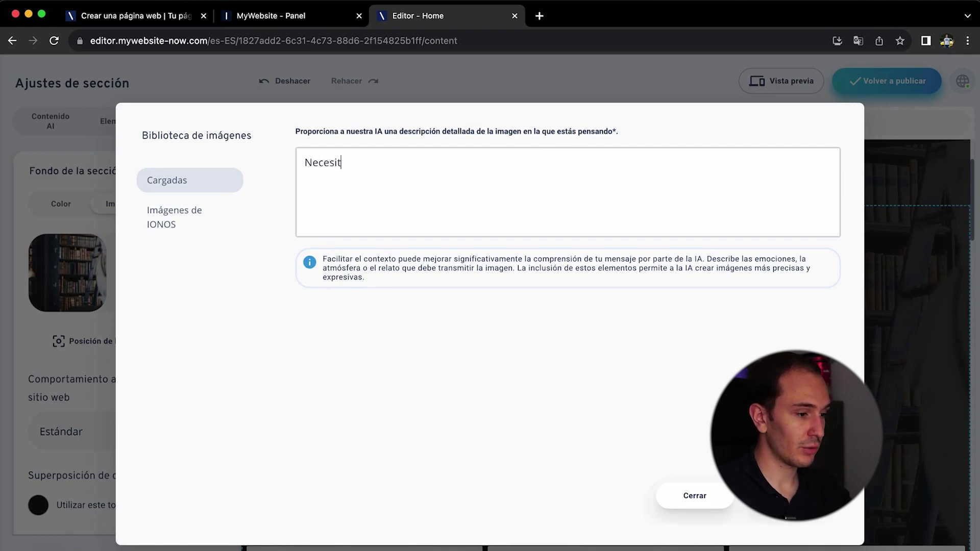
{"action": "type", "text": "o una imagen con c"}
{"action": "key", "text": "BackSpace"}
{"action": "key", "text": "BackSpace"}
{"action": "key", "text": "BackSpace"}
{"action": "key", "text": "BackSpace"}
{"action": "key", "text": "BackSpace"}
{"action": "type", "text": "mezclando"}
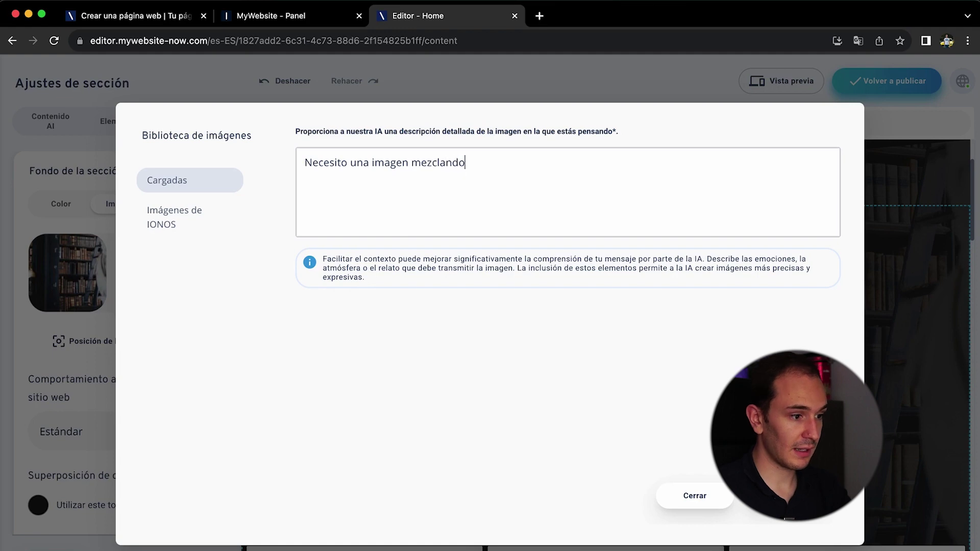
{"action": "type", "text": " coches deportivo"}
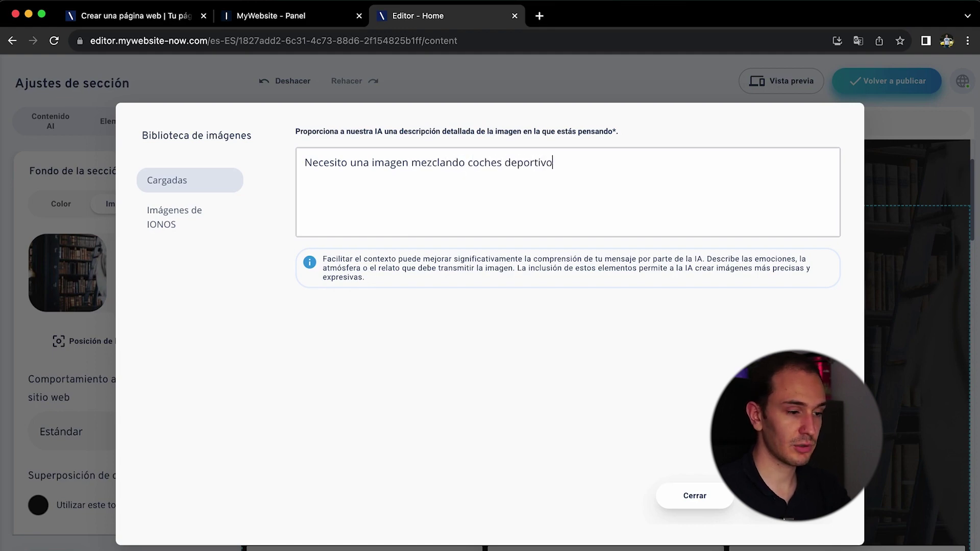
{"action": "type", "text": "s y eléctricos. Además quiero que"}
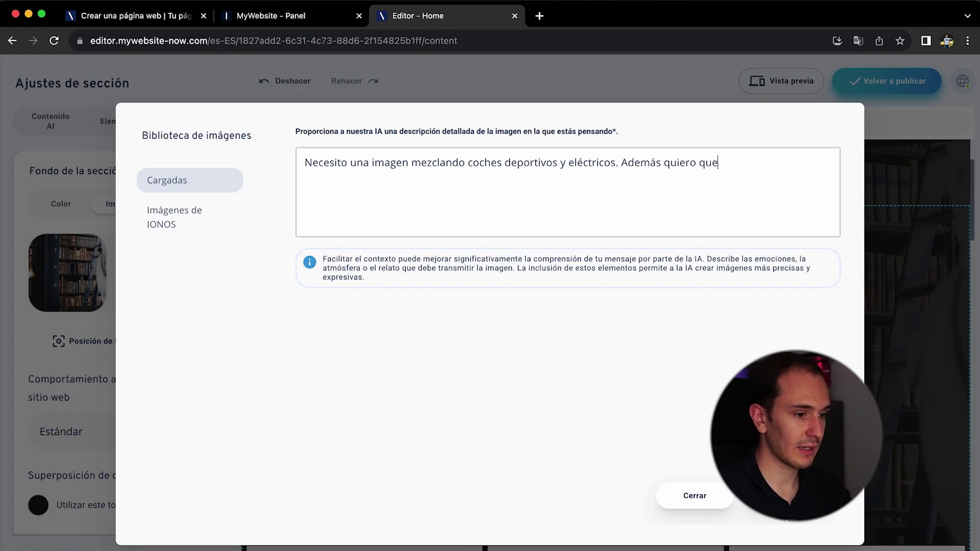
Finish the description with "se relacione con una cámara de fotos y vídeo.", generate the image and apply it as the section background.
{"action": "type", "text": " se relaciones co"}
{"action": "key", "text": "BackSpace"}
{"action": "key", "text": "BackSpace"}
{"action": "key", "text": "BackSpace"}
{"action": "key", "text": "BackSpace"}
{"action": "type", "text": "con una cámara de fotos y vídeo."}
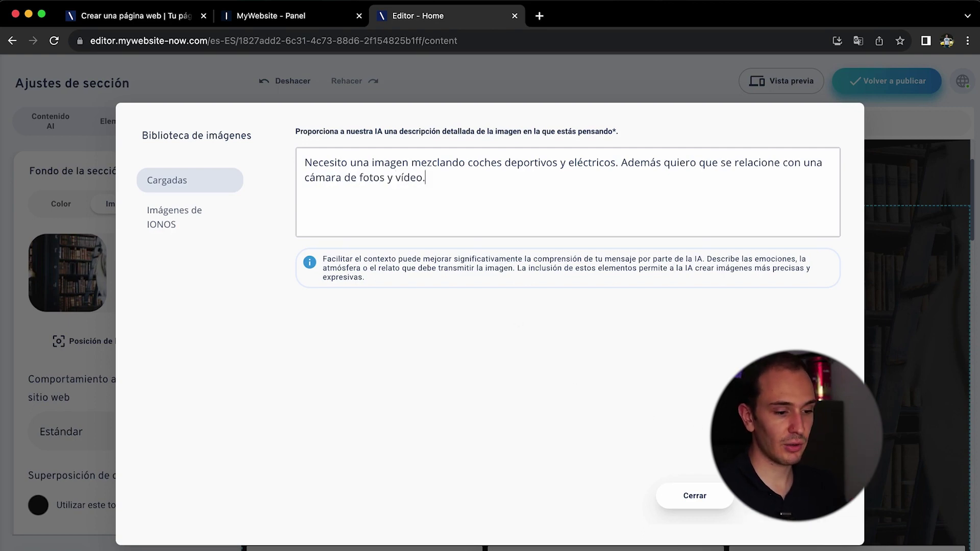
{"action": "key", "text": "Return"}
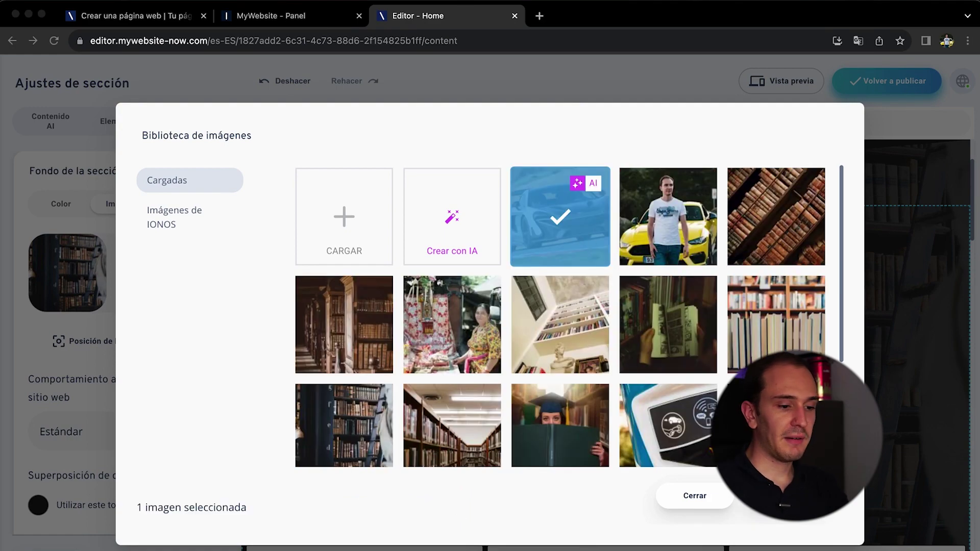
{"action": "key", "text": "Escape"}
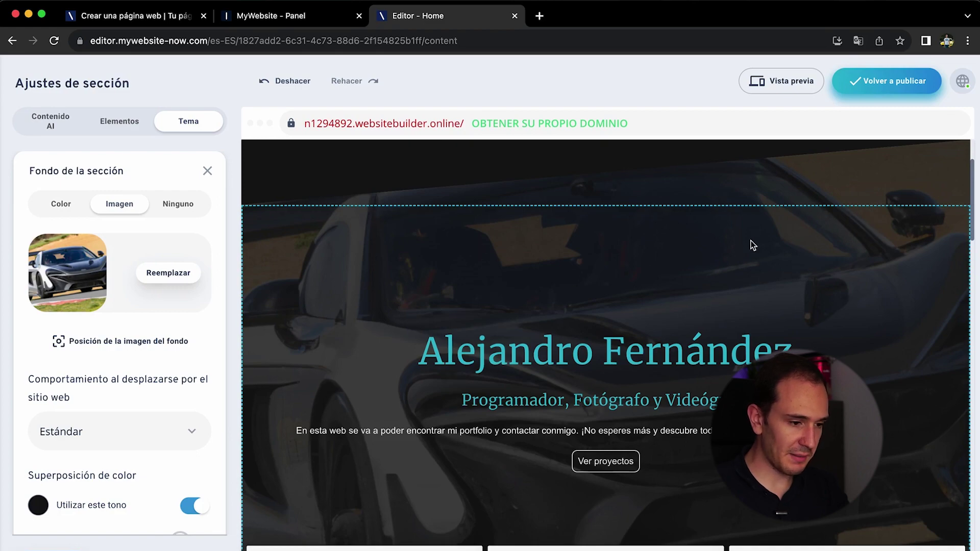
{"action": "scroll", "coordinate": [769, 319], "scroll_direction": "up", "scroll_amount": 1}
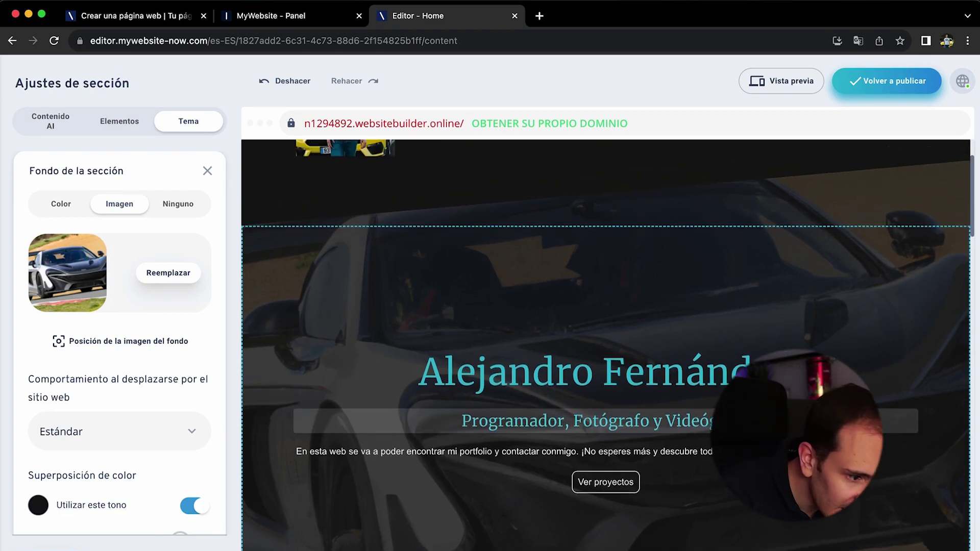
{"action": "scroll", "coordinate": [704, 408], "scroll_direction": "up", "scroll_amount": 5}
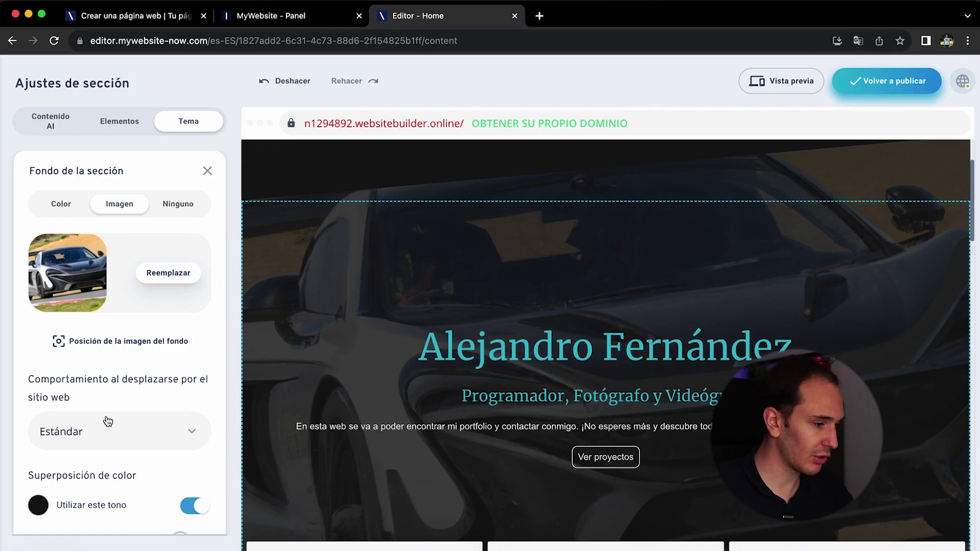
Try the Fijado scroll behaviour for the section's background image and return it to Estándar.
{"action": "left_click", "coordinate": [144, 431]}
{"action": "left_click", "coordinate": [102, 452]}
{"action": "scroll", "coordinate": [577, 375], "scroll_direction": "down", "scroll_amount": 3}
{"action": "scroll", "coordinate": [578, 378], "scroll_direction": "down", "scroll_amount": 5}
{"action": "scroll", "coordinate": [579, 378], "scroll_direction": "up", "scroll_amount": 10}
{"action": "scroll", "coordinate": [578, 378], "scroll_direction": "down", "scroll_amount": 3}
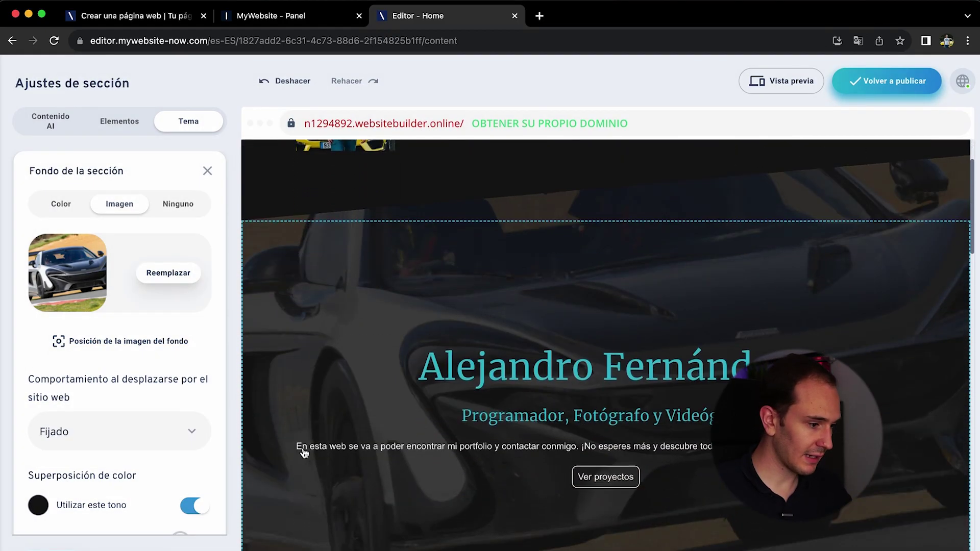
{"action": "left_click", "coordinate": [146, 431]}
{"action": "left_click", "coordinate": [125, 431]}
{"action": "scroll", "coordinate": [691, 356], "scroll_direction": "down", "scroll_amount": 3}
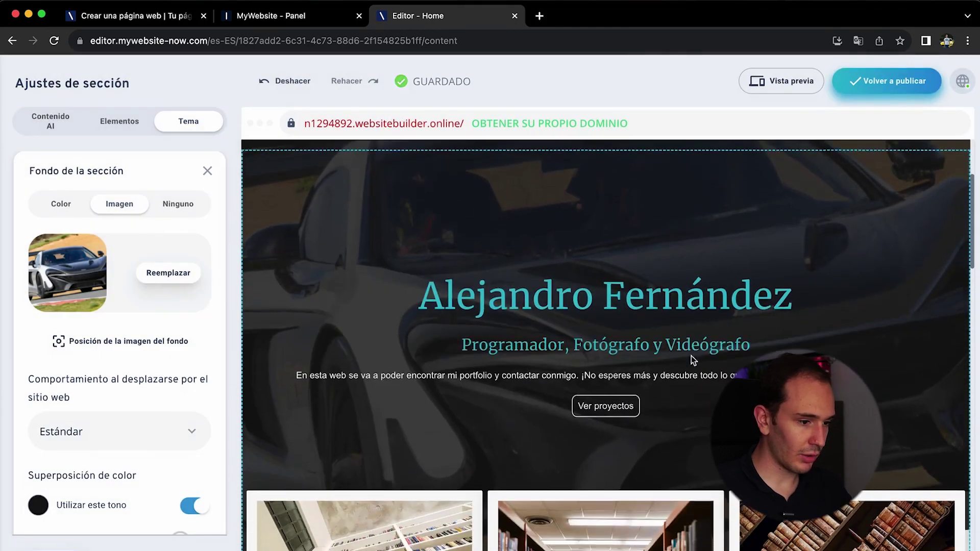
{"action": "scroll", "coordinate": [267, 475], "scroll_direction": "up", "scroll_amount": 5}
{"action": "scroll", "coordinate": [109, 518], "scroll_direction": "down", "scroll_amount": 1}
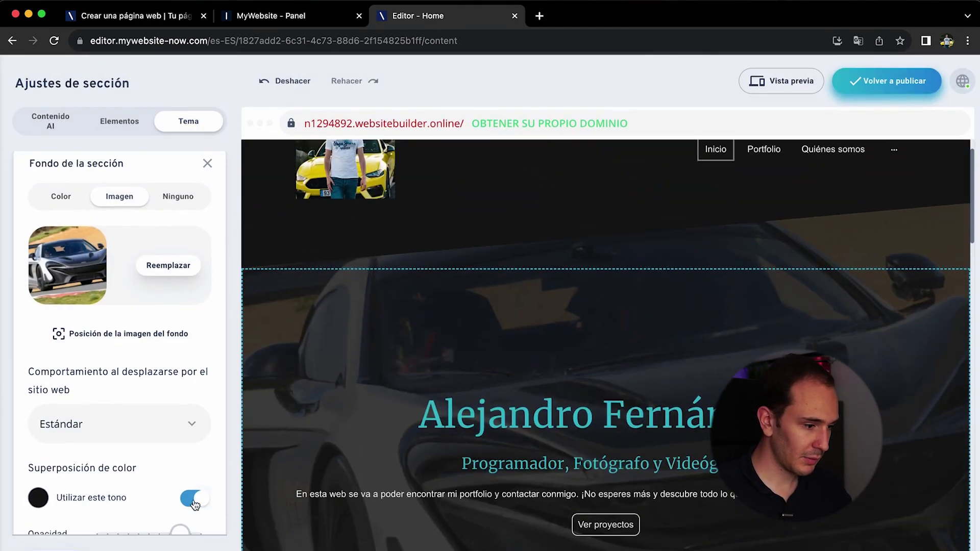
Lower the opacity of the background image's colour overlay by one notch, keeping the overlay enabled, and close the section settings.
{"action": "left_click", "coordinate": [194, 504]}
{"action": "left_click", "coordinate": [194, 504]}
{"action": "scroll", "coordinate": [42, 461], "scroll_direction": "down", "scroll_amount": 1}
{"action": "left_click", "coordinate": [39, 454]}
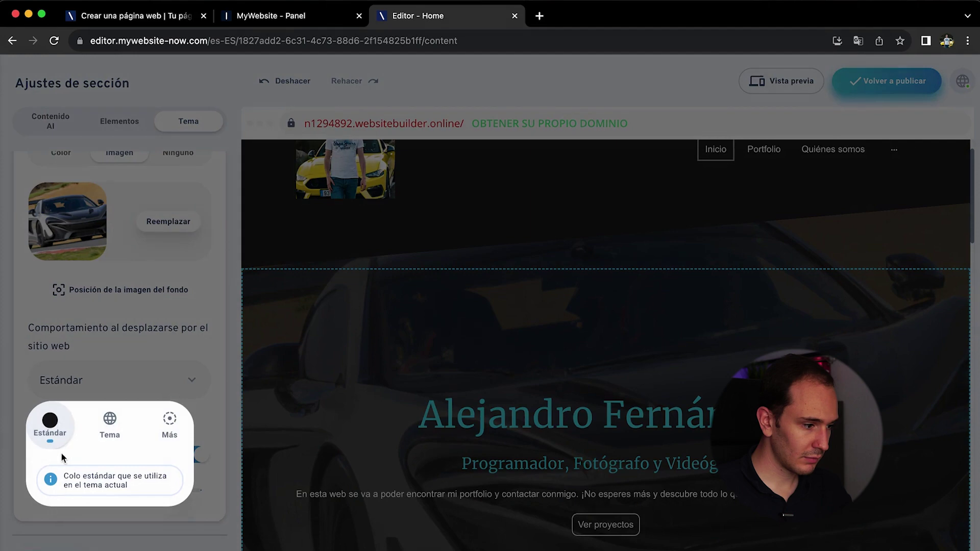
{"action": "left_click", "coordinate": [70, 454]}
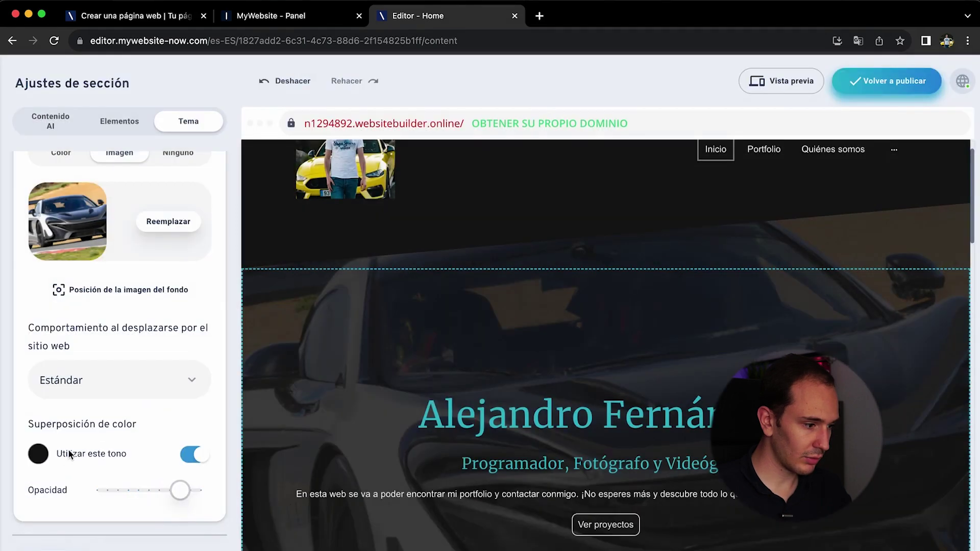
{"action": "mouse_move", "coordinate": [167, 502]}
{"action": "left_mouse_down"}
{"action": "mouse_move", "coordinate": [175, 491]}
{"action": "mouse_move", "coordinate": [158, 491]}
{"action": "mouse_move", "coordinate": [169, 491]}
{"action": "left_mouse_up"}
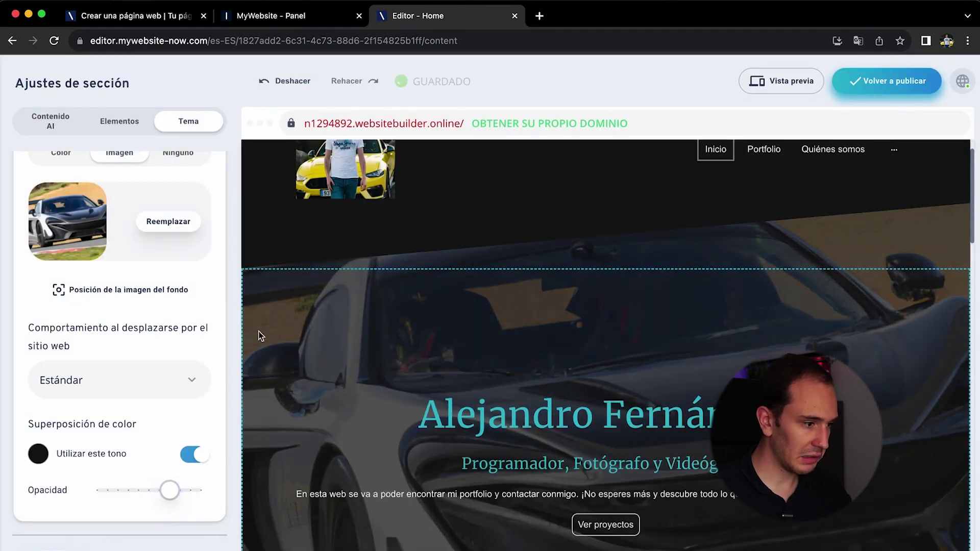
{"action": "left_click", "coordinate": [81, 531]}
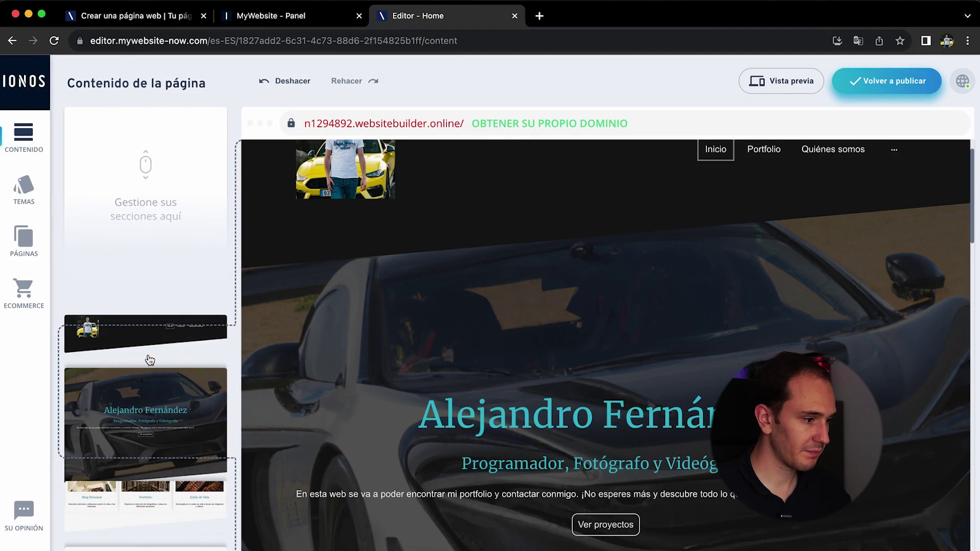
Replace the Portfolio card's image with an AI-generated picture of a photographer holding a camera.
{"action": "scroll", "coordinate": [149, 360], "scroll_direction": "down", "scroll_amount": 5}
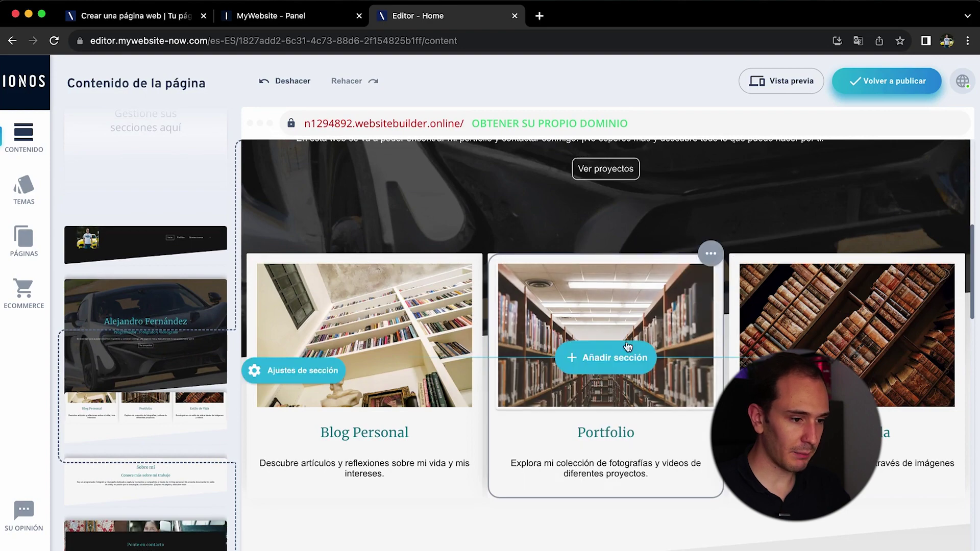
{"action": "left_click", "coordinate": [611, 305]}
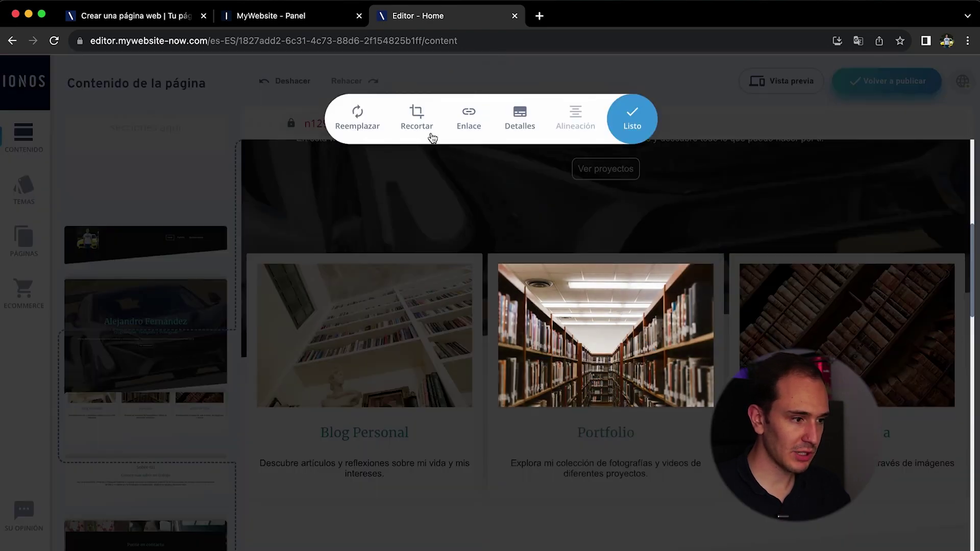
{"action": "left_click", "coordinate": [355, 120]}
{"action": "left_click", "coordinate": [440, 211]}
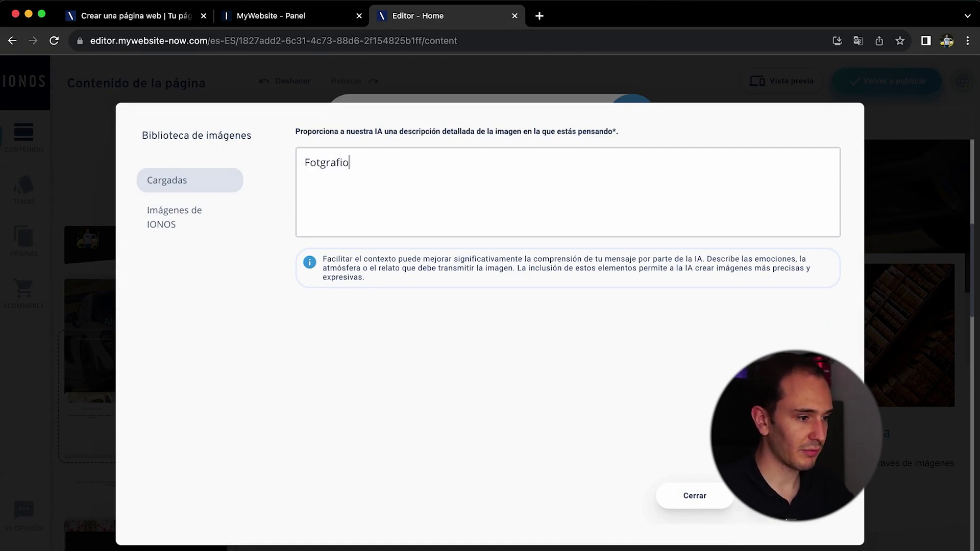
{"action": "type", "text": "Fotgrafio"}
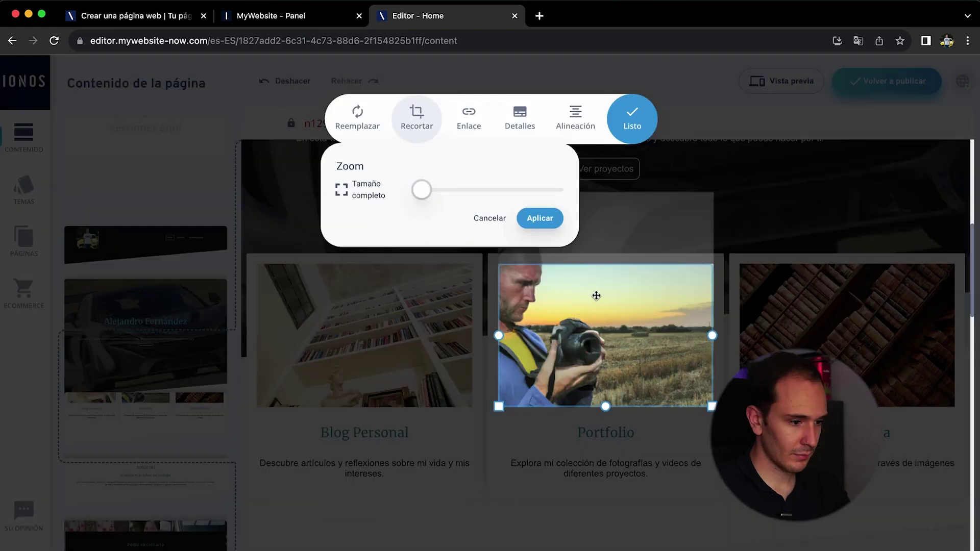
Try moving the photographer picture down in its crop frame and zooming in slightly.
{"action": "left_click_drag", "start_coordinate": [595, 293], "coordinate": [588, 329]}
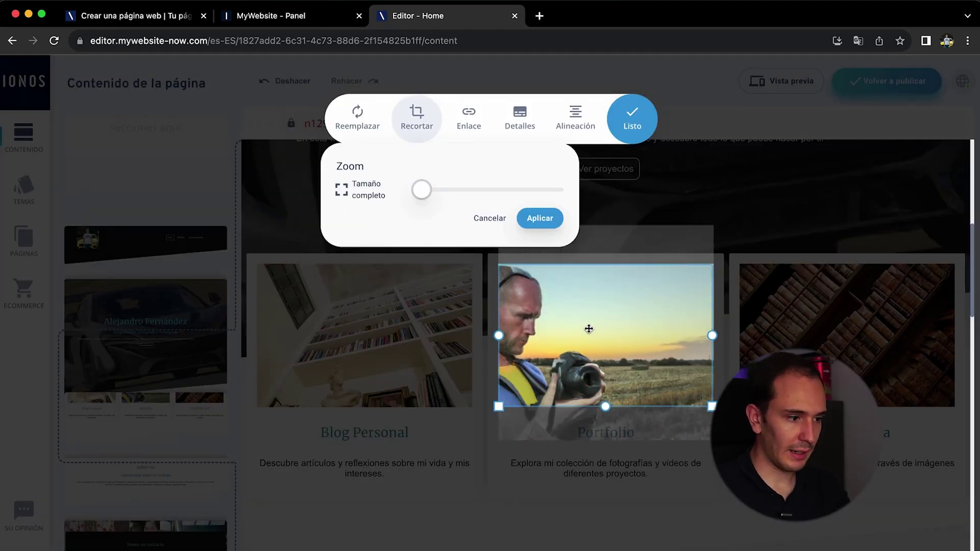
{"action": "left_click_drag", "start_coordinate": [418, 191], "coordinate": [440, 191]}
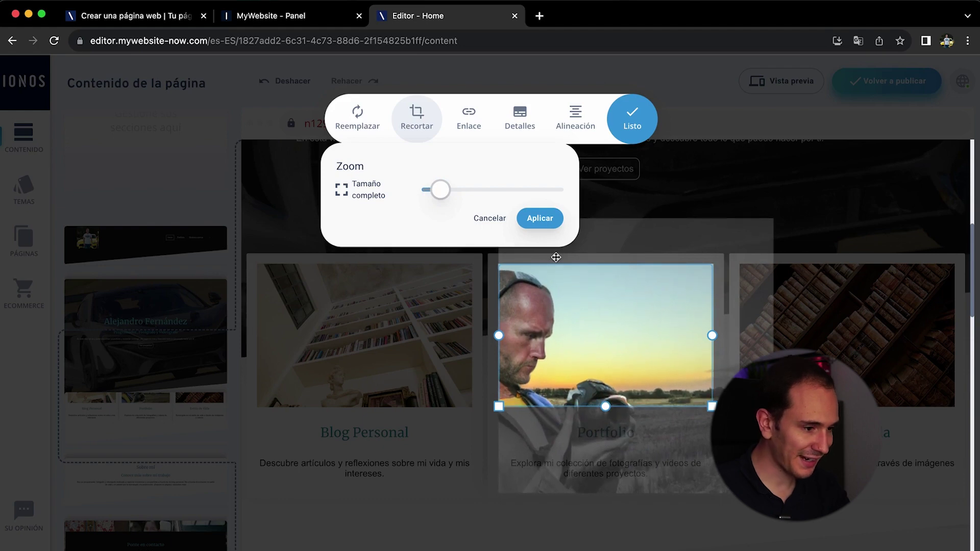
{"action": "left_click", "coordinate": [478, 220]}
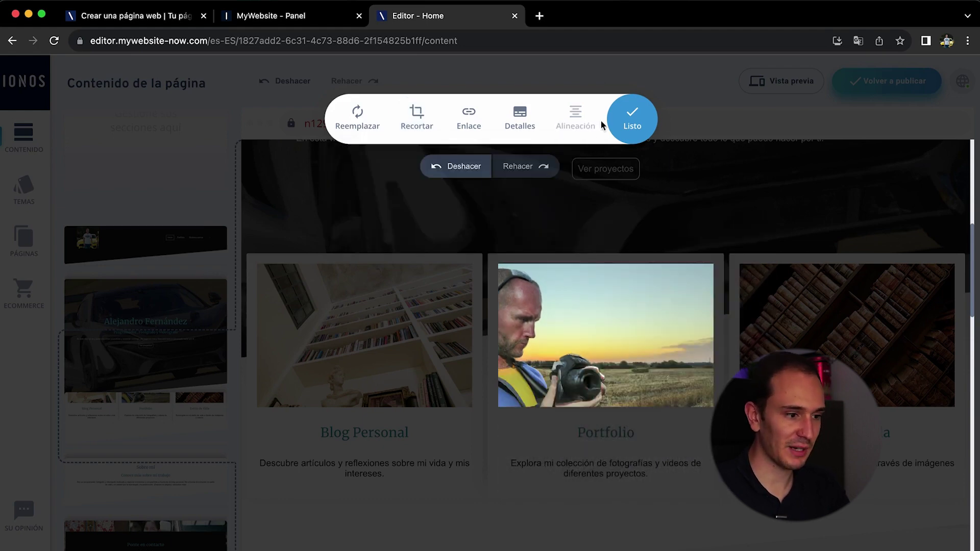
Replace the Portfolio card's image with the uploaded photo of the man in front of the yellow car.
{"action": "left_click", "coordinate": [590, 357]}
{"action": "left_click", "coordinate": [359, 120]}
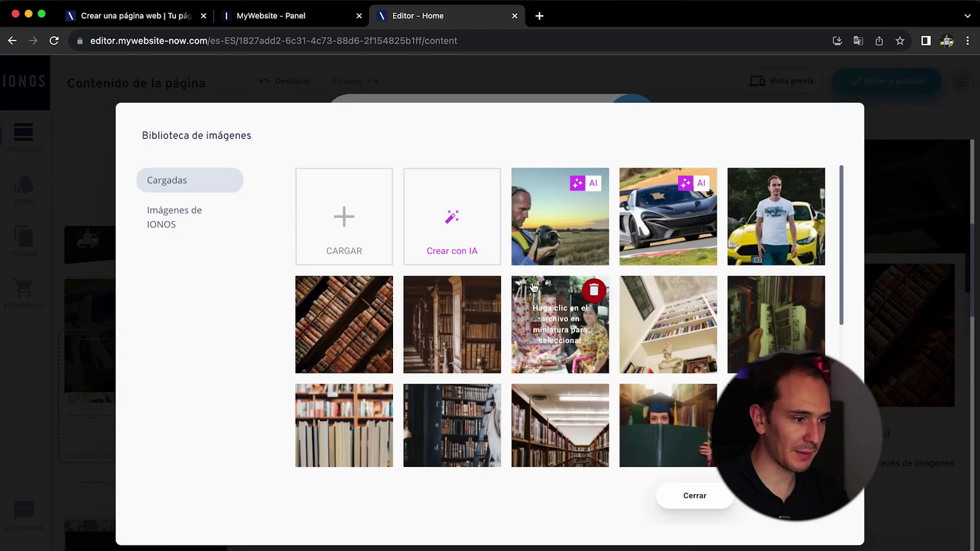
{"action": "left_click", "coordinate": [771, 226]}
{"action": "left_click", "coordinate": [796, 495]}
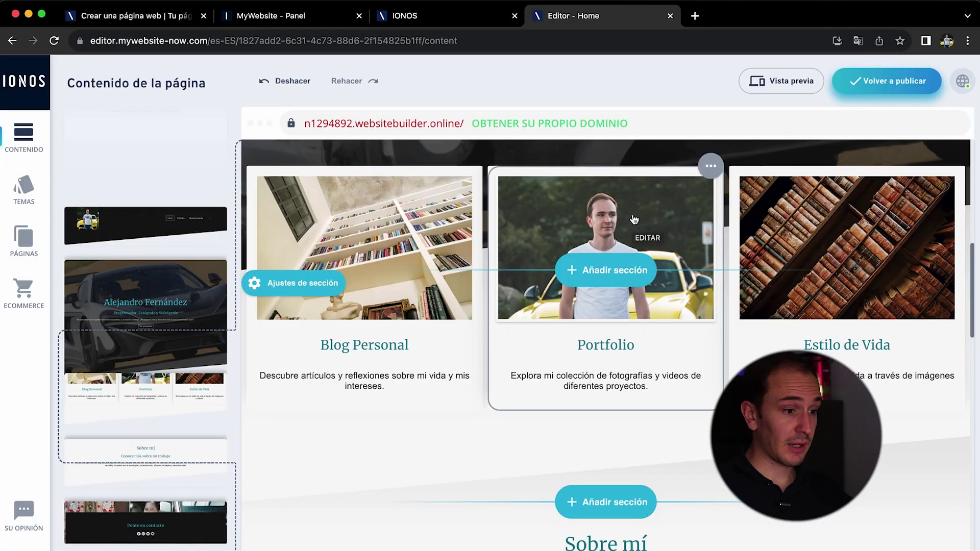
Check which page the Portfolio card's image links to and finish editing the image.
{"action": "left_click", "coordinate": [634, 219]}
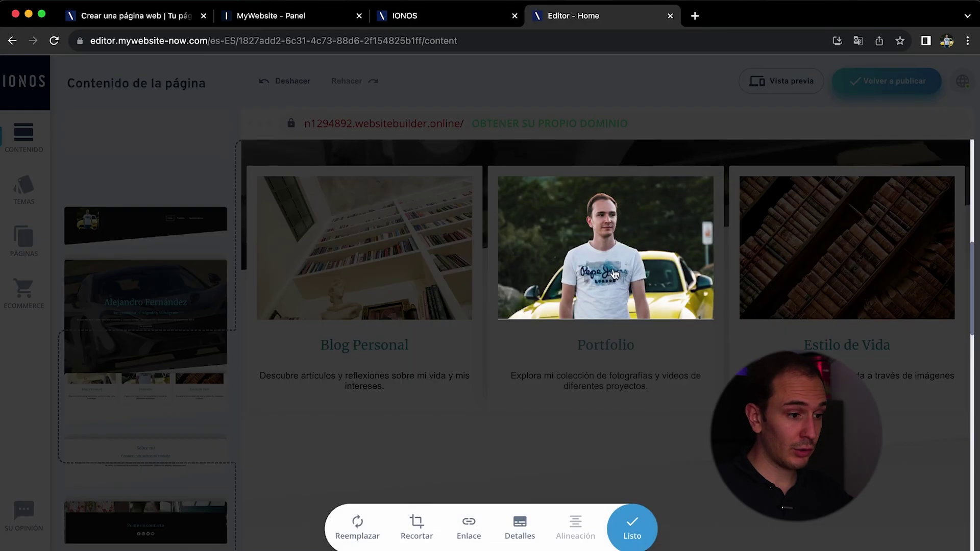
{"action": "left_click", "coordinate": [469, 528]}
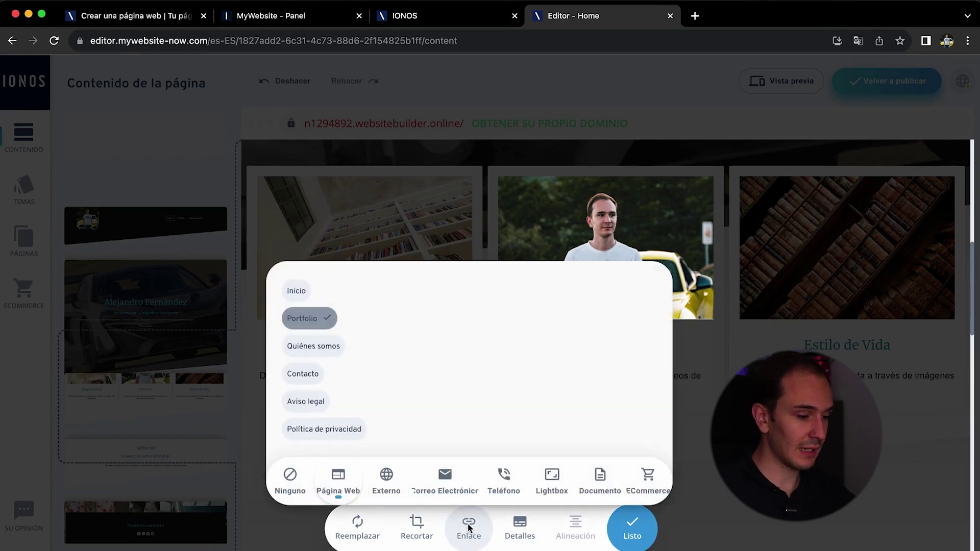
{"action": "left_click", "coordinate": [640, 531]}
{"action": "left_click", "coordinate": [632, 528]}
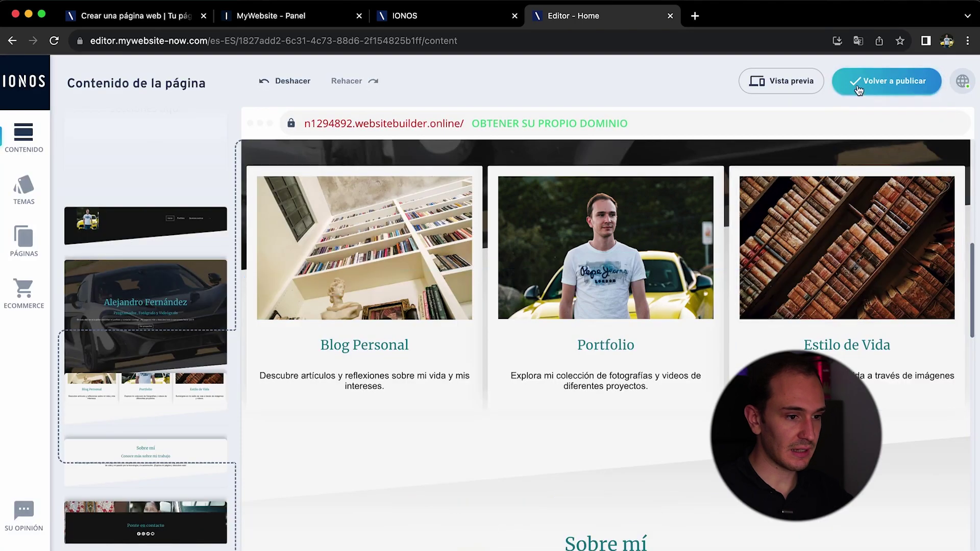
Preview the site on tablet and smartphone, follow the Portfolio card's image to its page, and close the preview.
{"action": "left_click", "coordinate": [810, 81]}
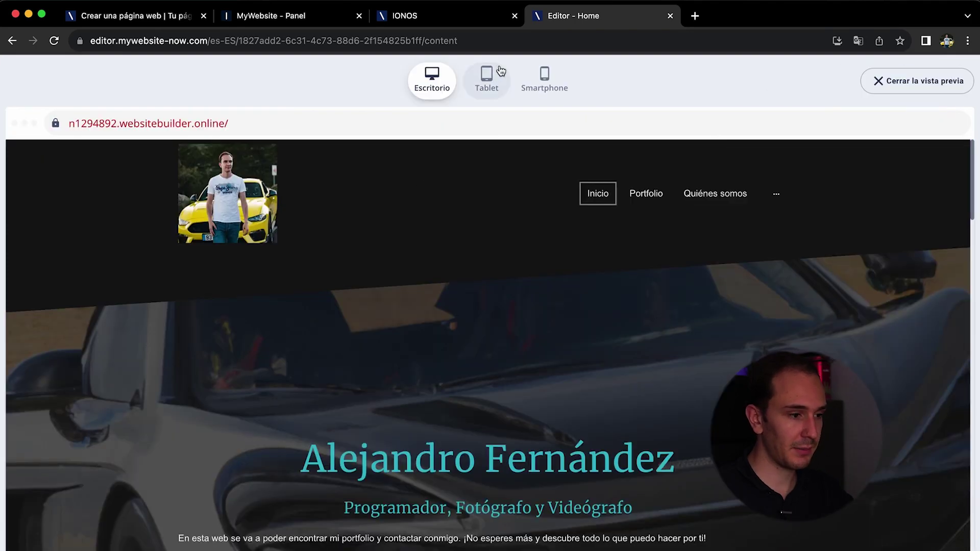
{"action": "left_click", "coordinate": [487, 74]}
{"action": "left_click", "coordinate": [544, 77]}
{"action": "scroll", "coordinate": [506, 408], "scroll_direction": "down", "scroll_amount": 3}
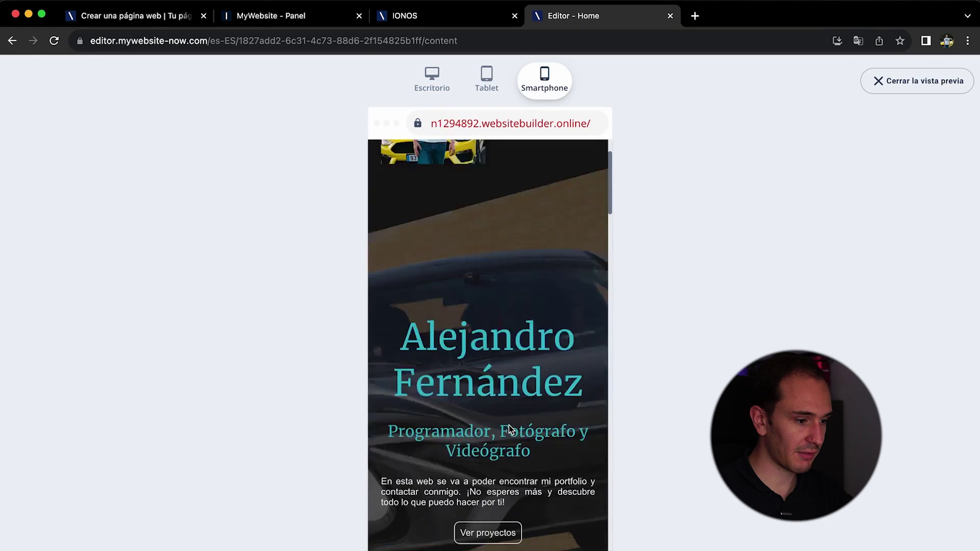
{"action": "scroll", "coordinate": [505, 387], "scroll_direction": "down", "scroll_amount": 10}
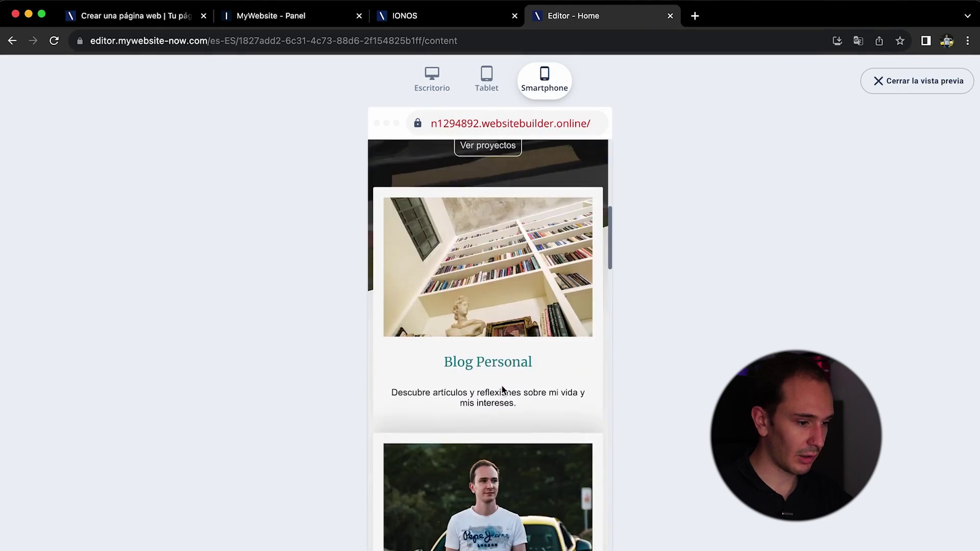
{"action": "left_click", "coordinate": [489, 257]}
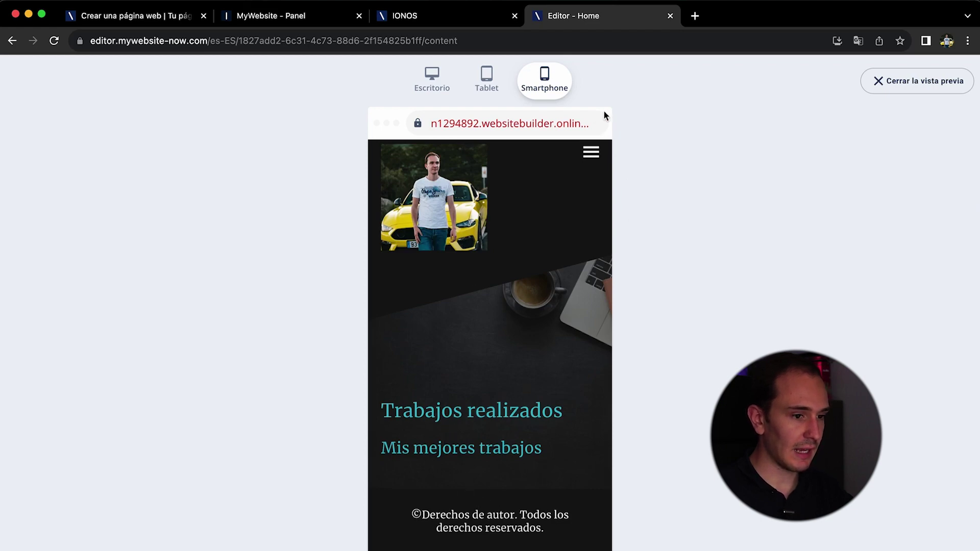
{"action": "left_click", "coordinate": [900, 83]}
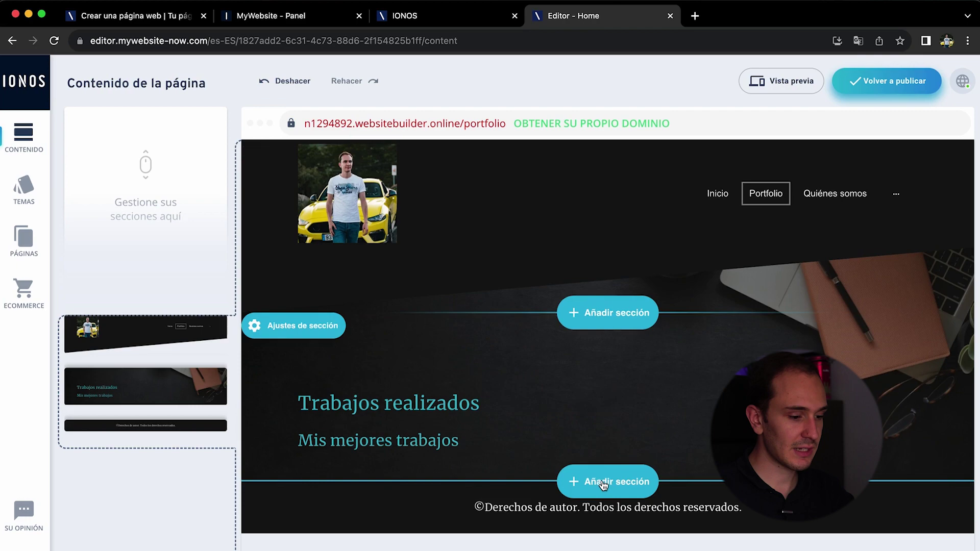
Add a Galería section with one large image beside a grid of small ones, design 1, below the Trabajos realizados heading.
{"action": "left_click", "coordinate": [603, 482]}
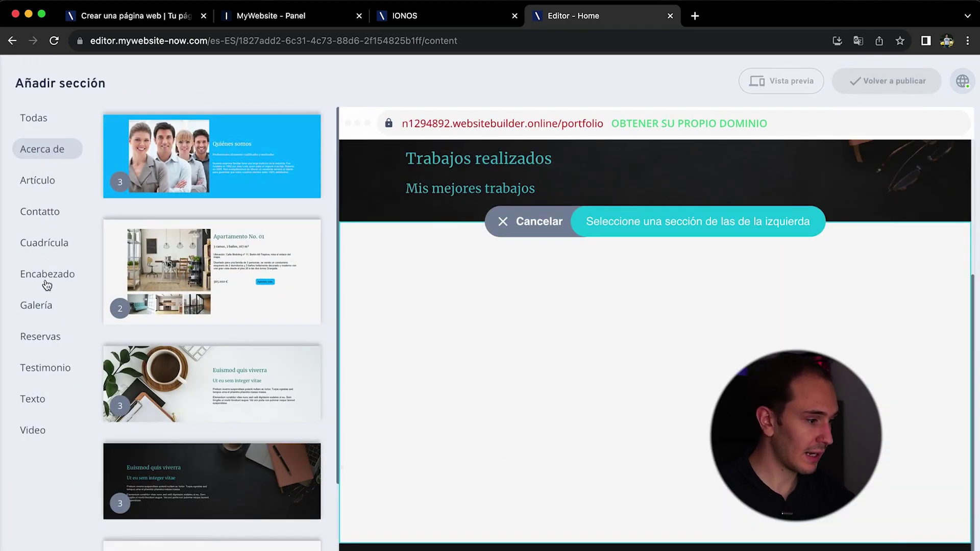
{"action": "left_click", "coordinate": [44, 305]}
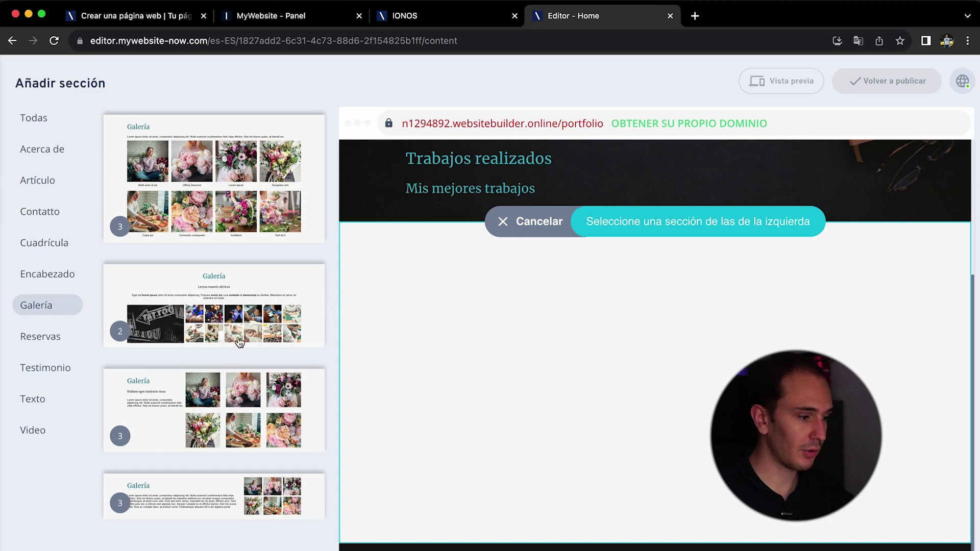
{"action": "left_click", "coordinate": [217, 310]}
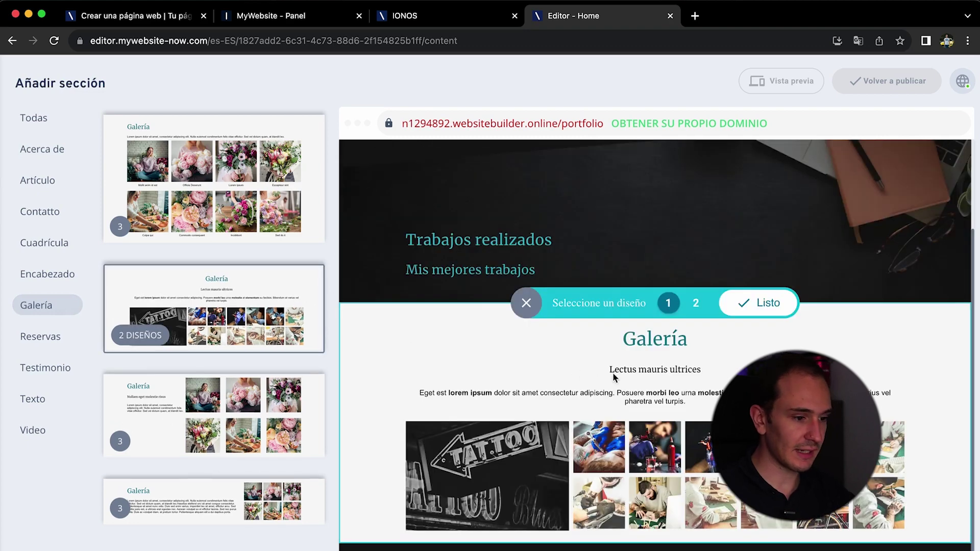
{"action": "left_click", "coordinate": [697, 306]}
{"action": "left_click", "coordinate": [668, 311]}
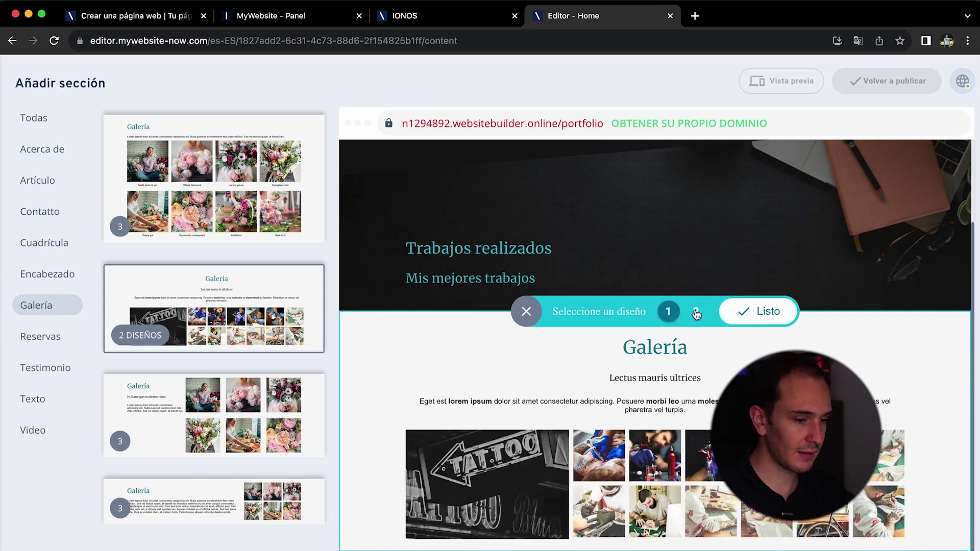
{"action": "left_click", "coordinate": [764, 311]}
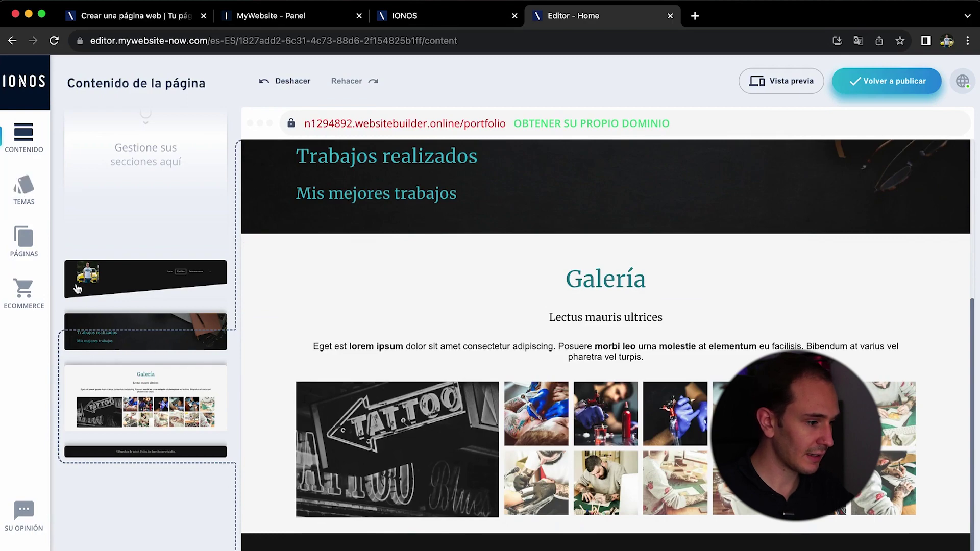
Add a Video section with text beside the video, design 4, directly below the gallery.
{"action": "left_click", "coordinate": [604, 533]}
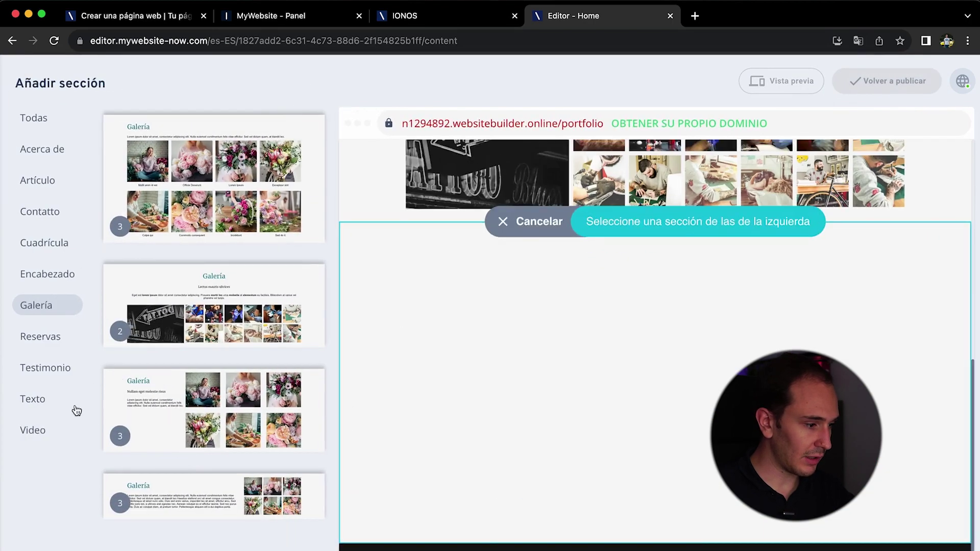
{"action": "left_click", "coordinate": [34, 432]}
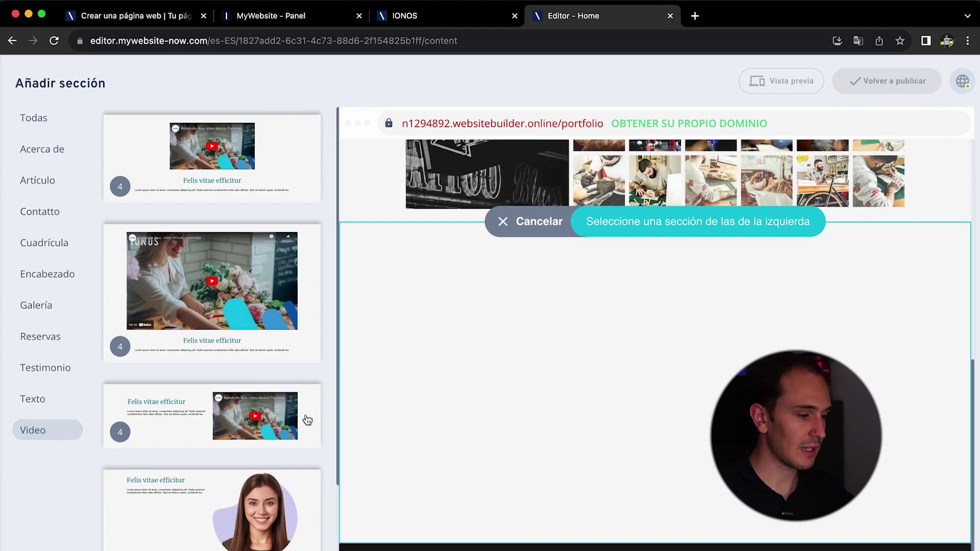
{"action": "left_click", "coordinate": [254, 431]}
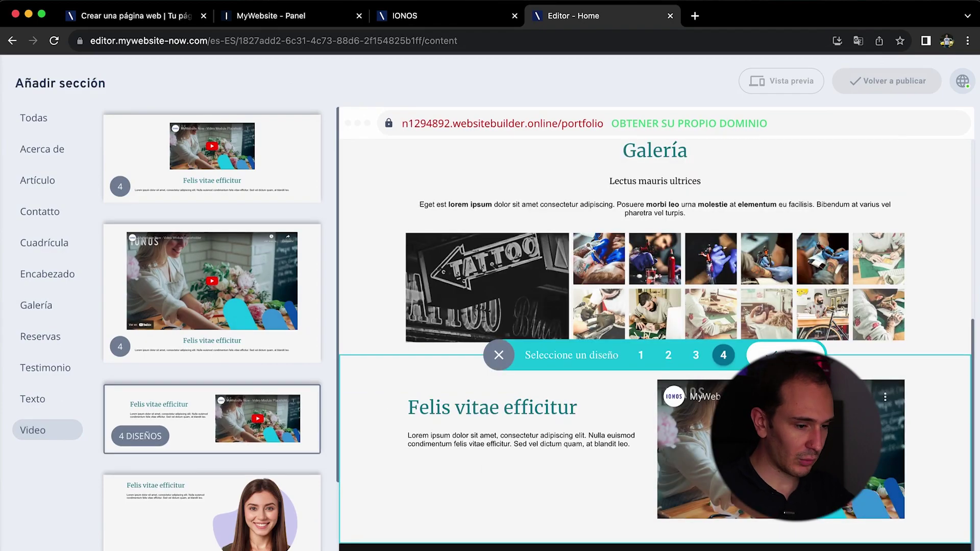
{"action": "left_click", "coordinate": [499, 355]}
{"action": "scroll", "coordinate": [551, 376], "scroll_direction": "up", "scroll_amount": 5}
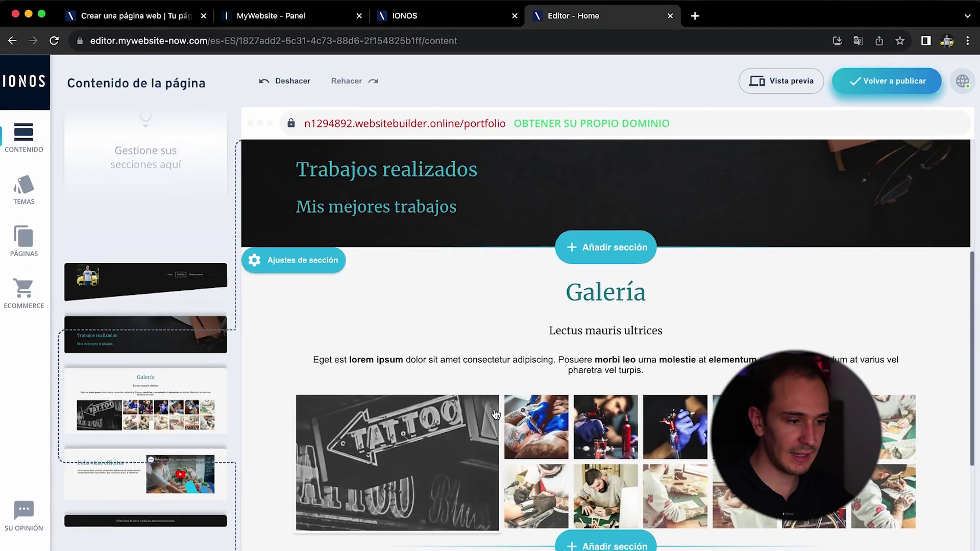
{"action": "scroll", "coordinate": [496, 413], "scroll_direction": "down", "scroll_amount": 5}
{"action": "scroll", "coordinate": [403, 421], "scroll_direction": "up", "scroll_amount": 3}
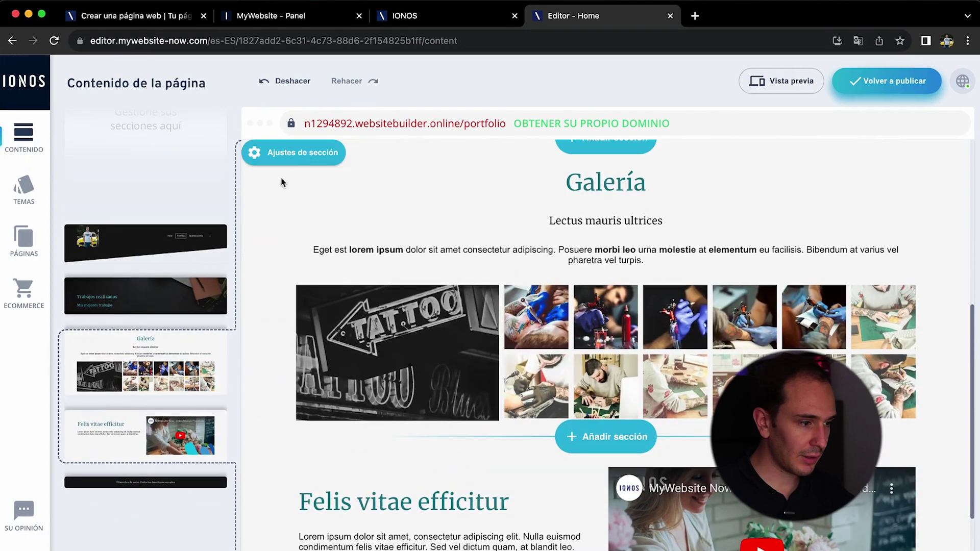
{"action": "scroll", "coordinate": [276, 261], "scroll_direction": "up", "scroll_amount": 2}
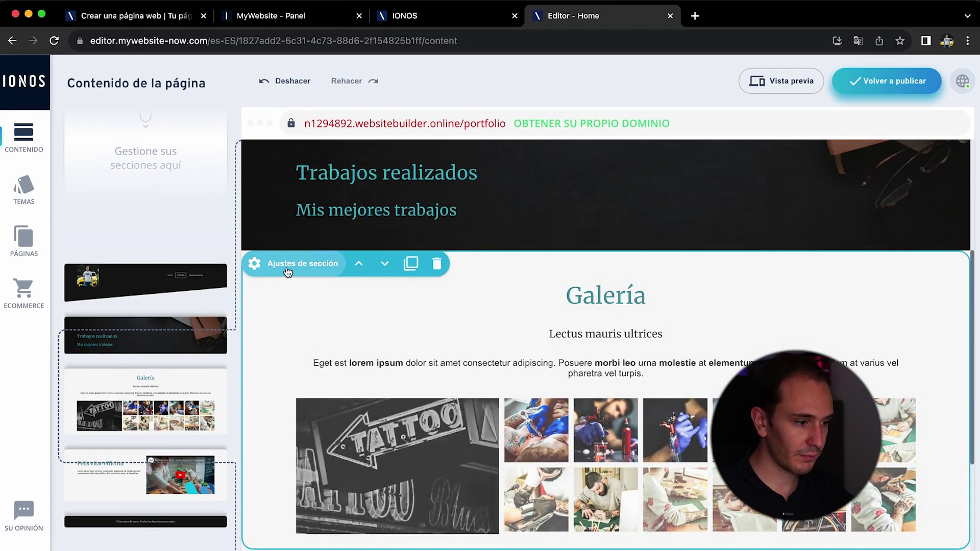
Set the Galería section's color to Oscuro, comparing its variations and choosing variation 3.
{"action": "left_click", "coordinate": [286, 266]}
{"action": "left_click", "coordinate": [187, 121]}
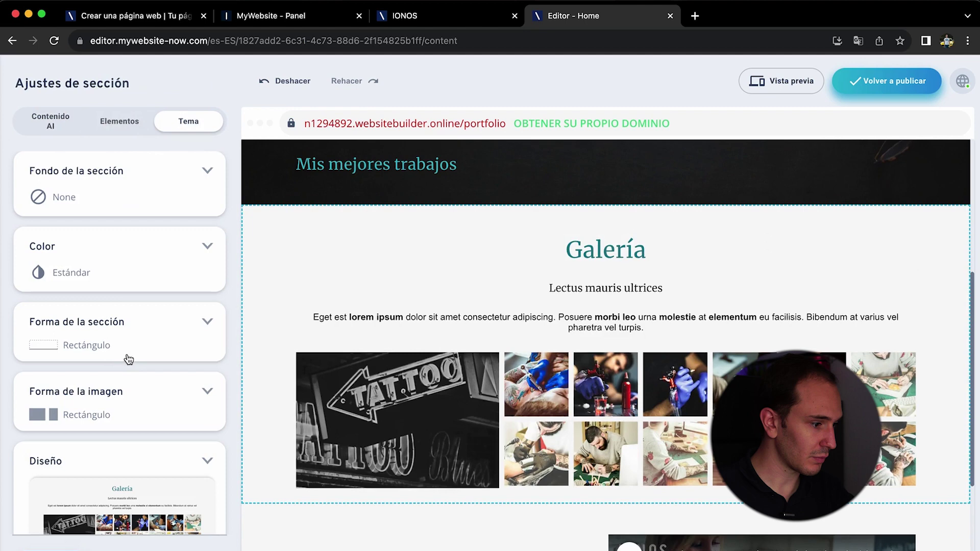
{"action": "left_click", "coordinate": [122, 282]}
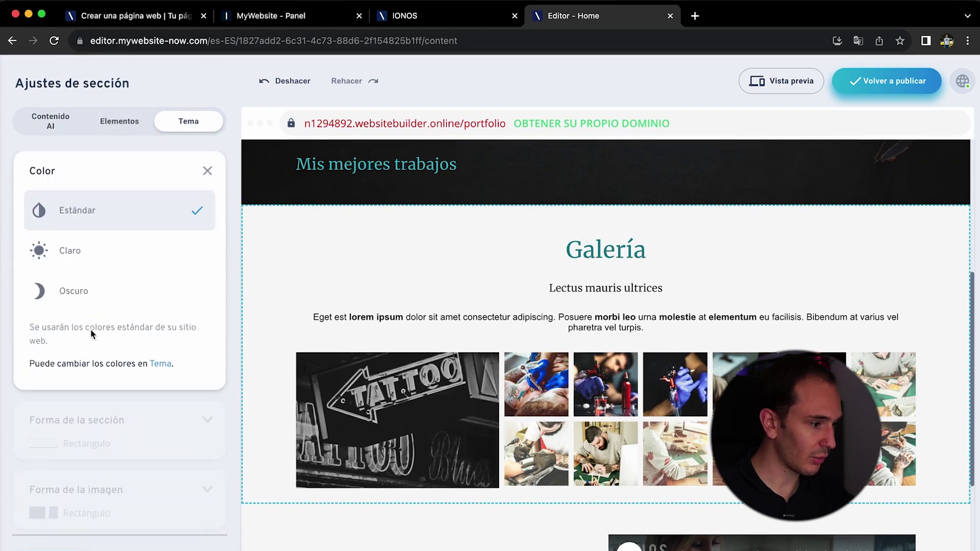
{"action": "left_click", "coordinate": [91, 306]}
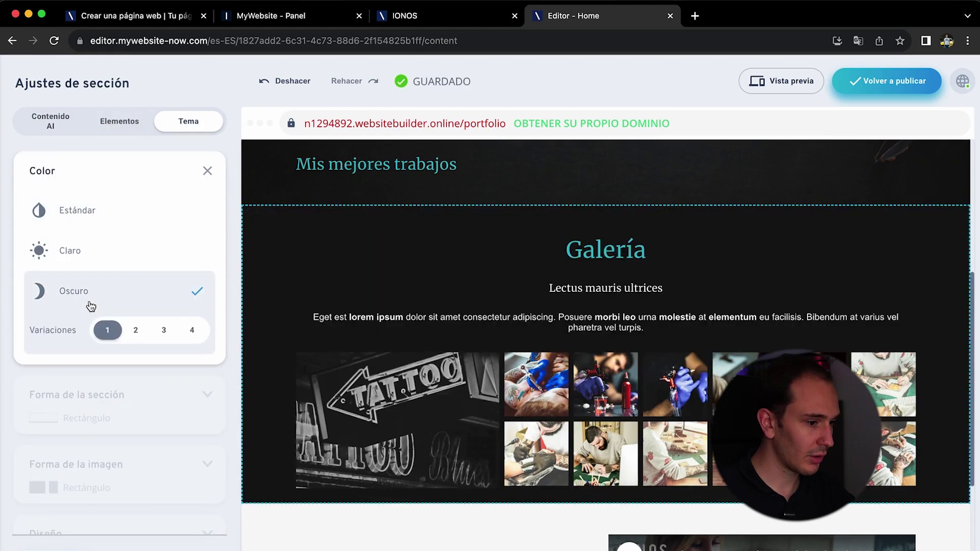
{"action": "left_click", "coordinate": [158, 332]}
{"action": "left_click", "coordinate": [137, 330]}
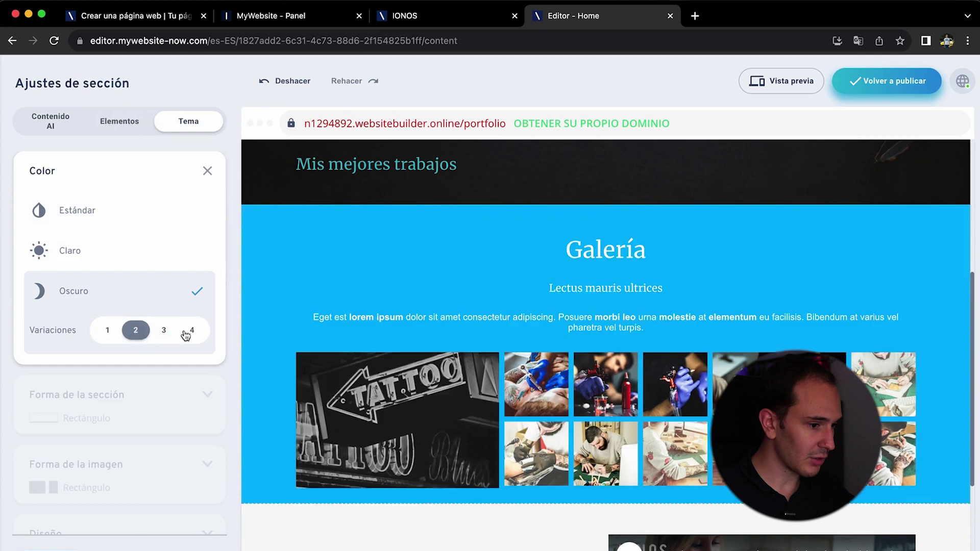
{"action": "left_click", "coordinate": [202, 331]}
{"action": "left_click", "coordinate": [108, 331]}
{"action": "left_click", "coordinate": [166, 332]}
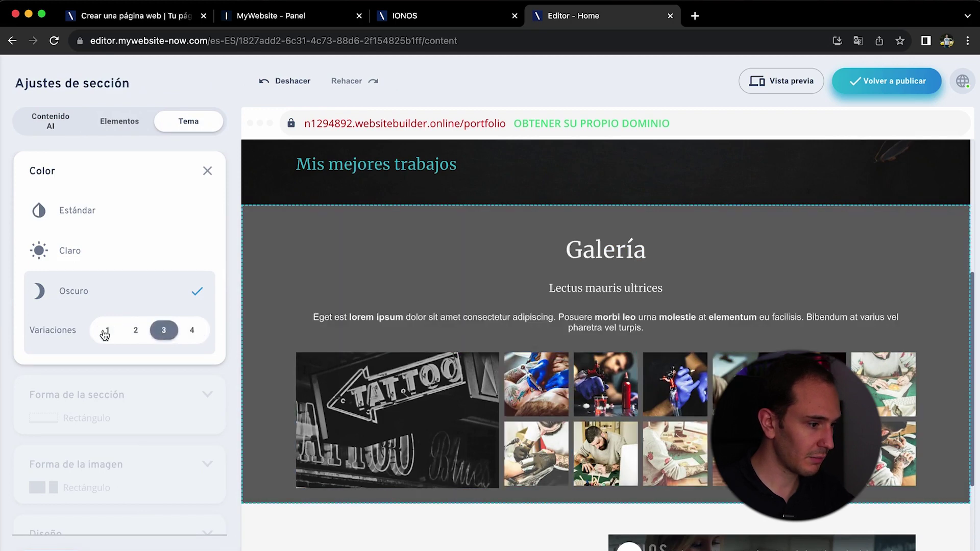
{"action": "left_click", "coordinate": [208, 176]}
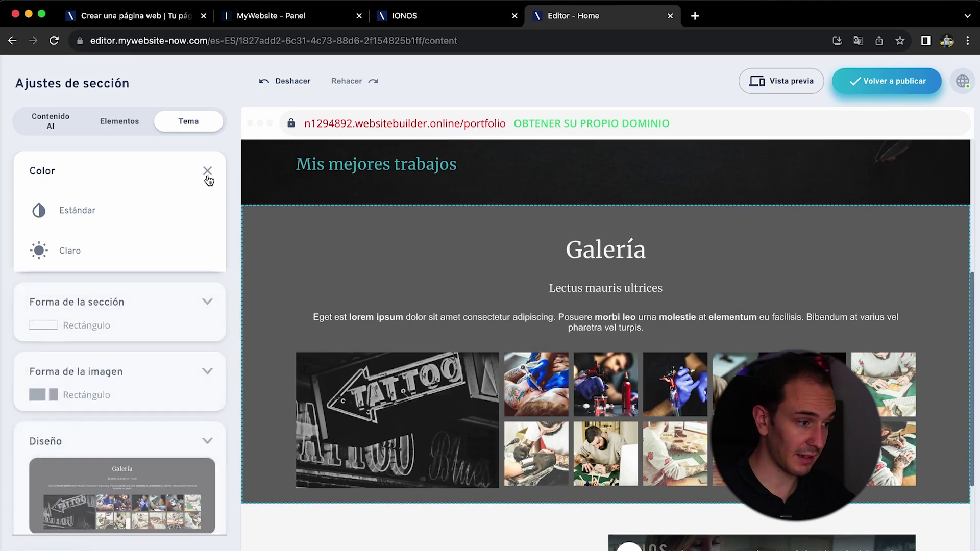
Change the Galería section's shape to Inclinación, check its lower edge, and leave the section settings.
{"action": "left_click", "coordinate": [132, 267]}
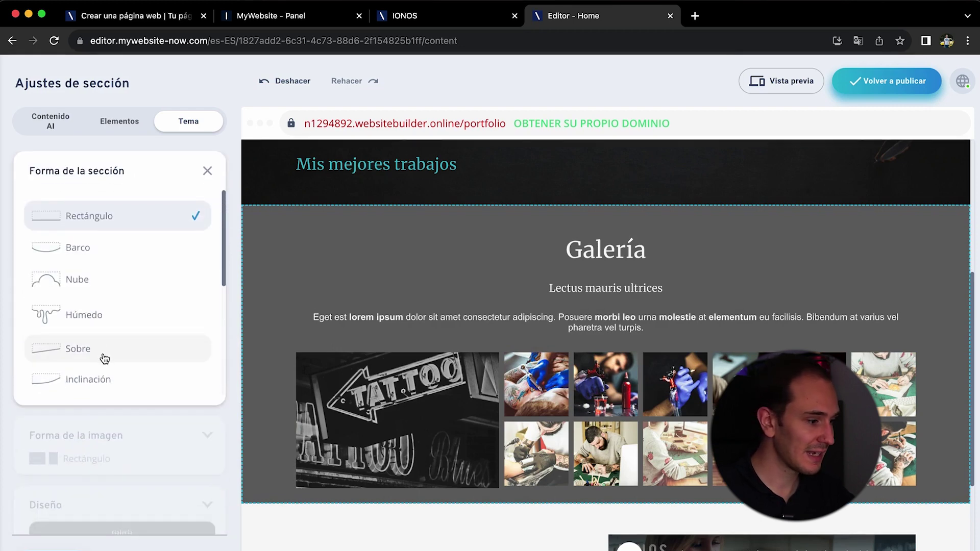
{"action": "left_click", "coordinate": [133, 379]}
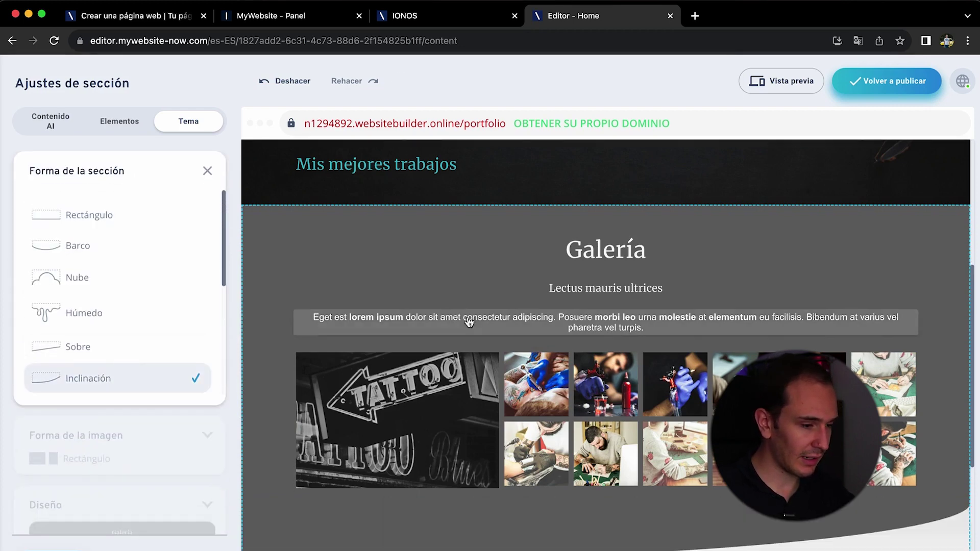
{"action": "scroll", "coordinate": [547, 430], "scroll_direction": "down", "scroll_amount": 4}
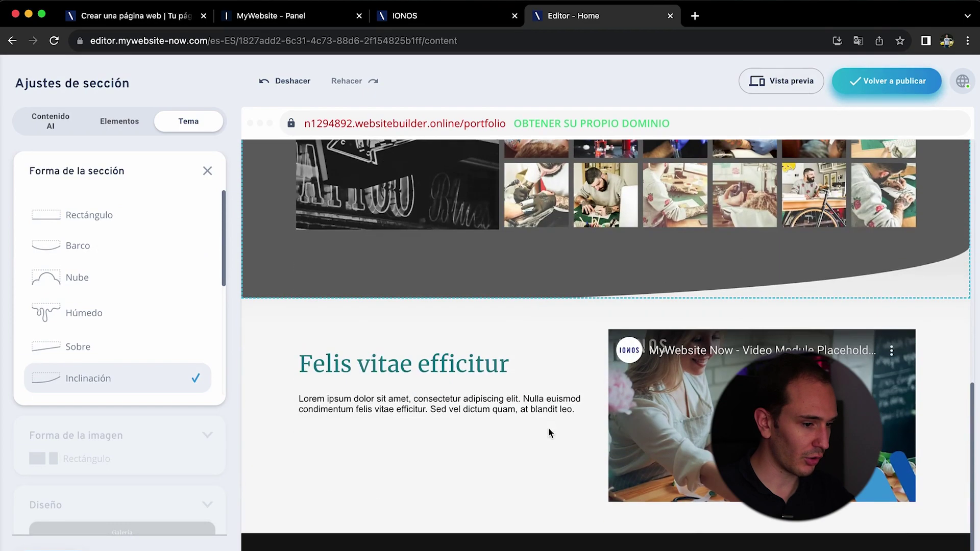
{"action": "left_click", "coordinate": [466, 344]}
Replace the large tattoo image in the gallery section with the uploaded photo of the man by the yellow car and apply its crop.
{"action": "scroll", "coordinate": [544, 409], "scroll_direction": "up", "scroll_amount": 4}
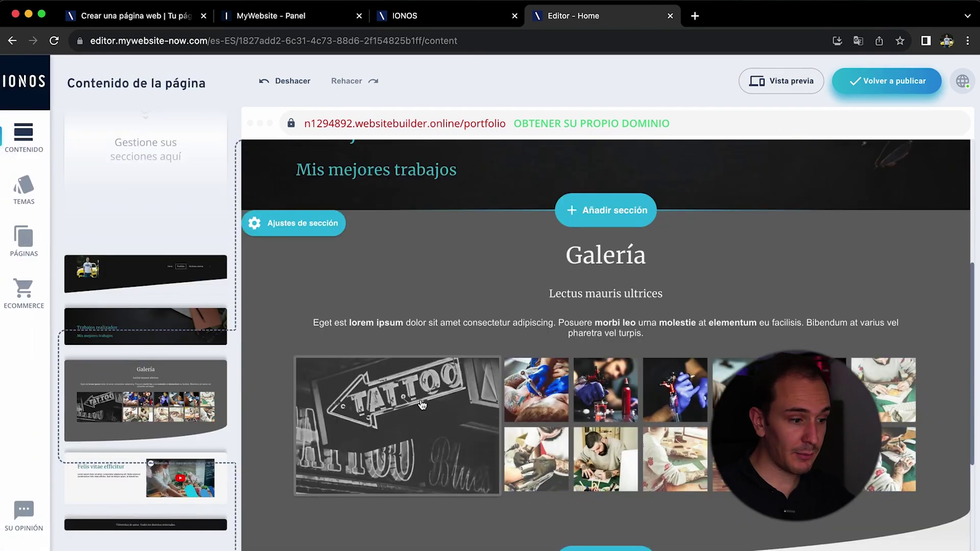
{"action": "left_click", "coordinate": [420, 399]}
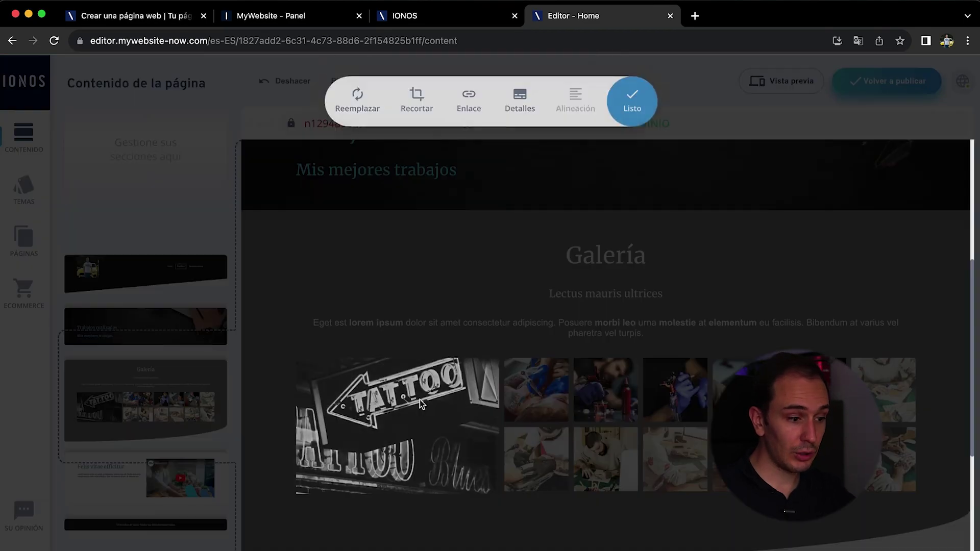
{"action": "left_click", "coordinate": [359, 119]}
{"action": "scroll", "coordinate": [663, 317], "scroll_direction": "down", "scroll_amount": 1}
{"action": "left_click", "coordinate": [669, 408]}
{"action": "left_click", "coordinate": [416, 117]}
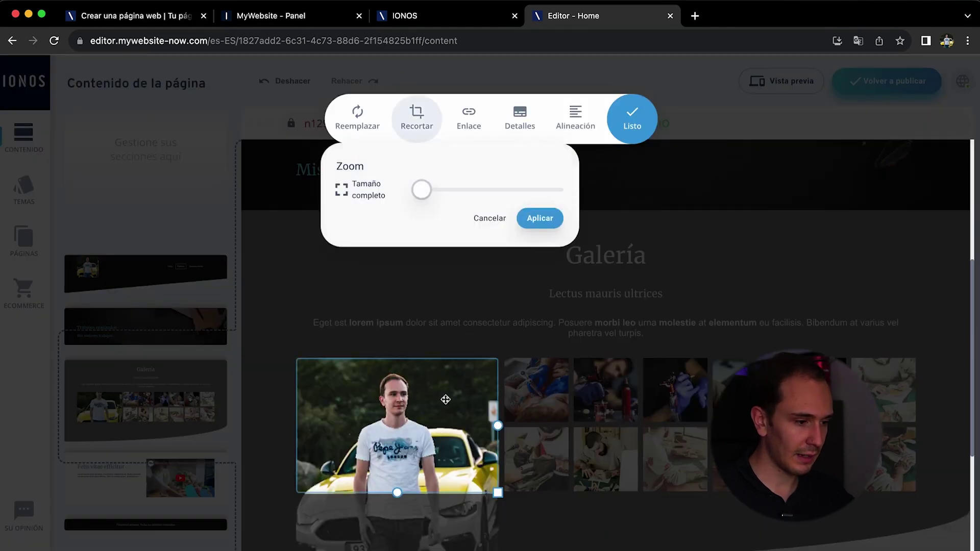
{"action": "left_click", "coordinate": [539, 219]}
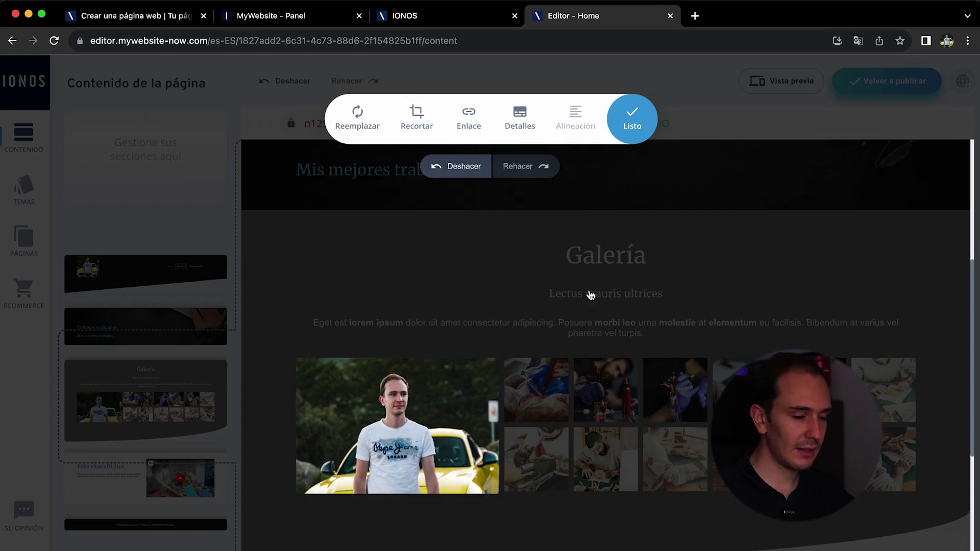
{"action": "left_click", "coordinate": [632, 119]}
Remove all twelve placeholder tattoo images from the small image grid in the Galería section.
{"action": "left_click", "coordinate": [663, 388]}
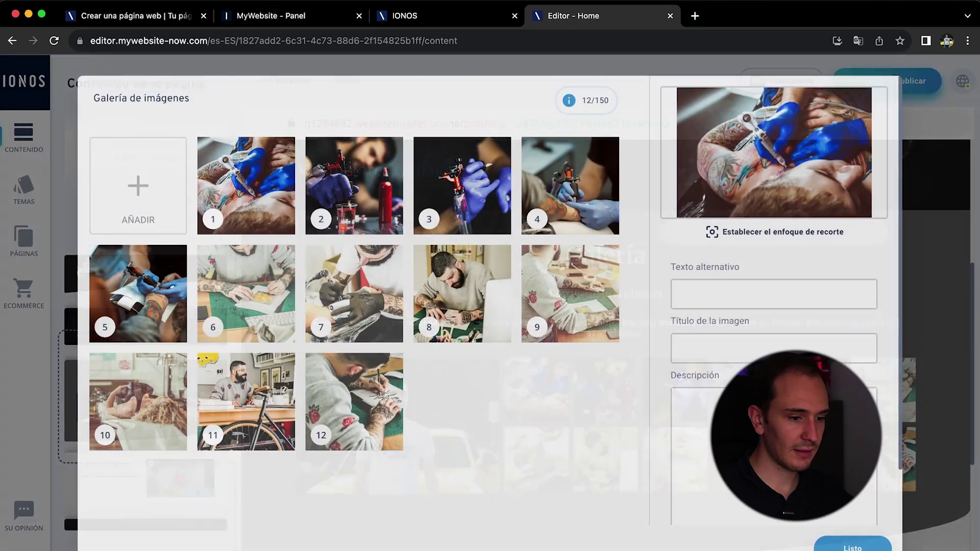
{"action": "left_click", "coordinate": [387, 152]}
{"action": "left_click", "coordinate": [388, 152]}
{"action": "left_click", "coordinate": [279, 153]}
{"action": "left_click", "coordinate": [279, 153]}
{"action": "left_click", "coordinate": [279, 154]}
{"action": "left_click", "coordinate": [279, 153]}
{"action": "left_click", "coordinate": [280, 153]}
{"action": "left_click", "coordinate": [279, 153]}
{"action": "left_click", "coordinate": [280, 153]}
{"action": "left_click", "coordinate": [280, 153]}
{"action": "left_click", "coordinate": [281, 153]}
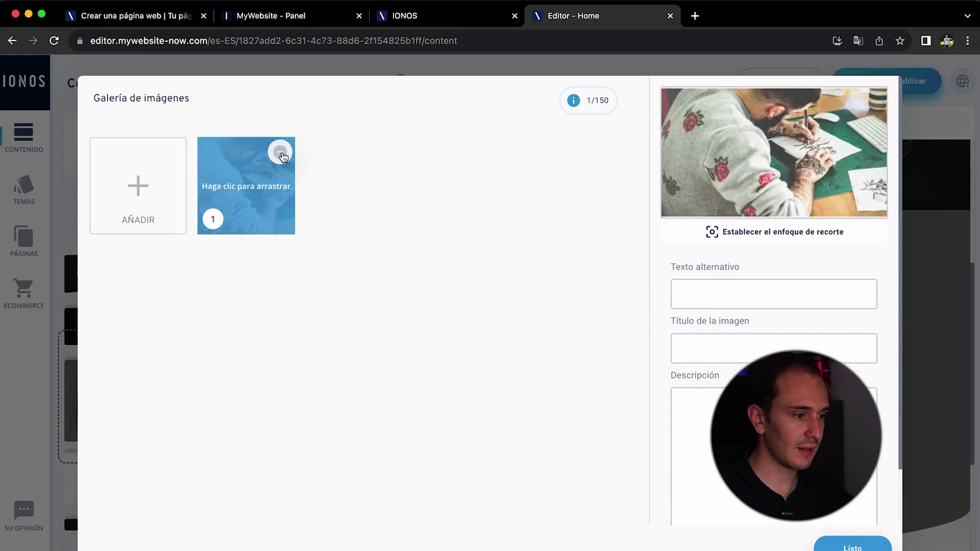
{"action": "left_click", "coordinate": [280, 153]}
Fill the empty image gallery with the nine uploaded car photos from the image library, leaving out the AI-made ones.
{"action": "left_click", "coordinate": [291, 193]}
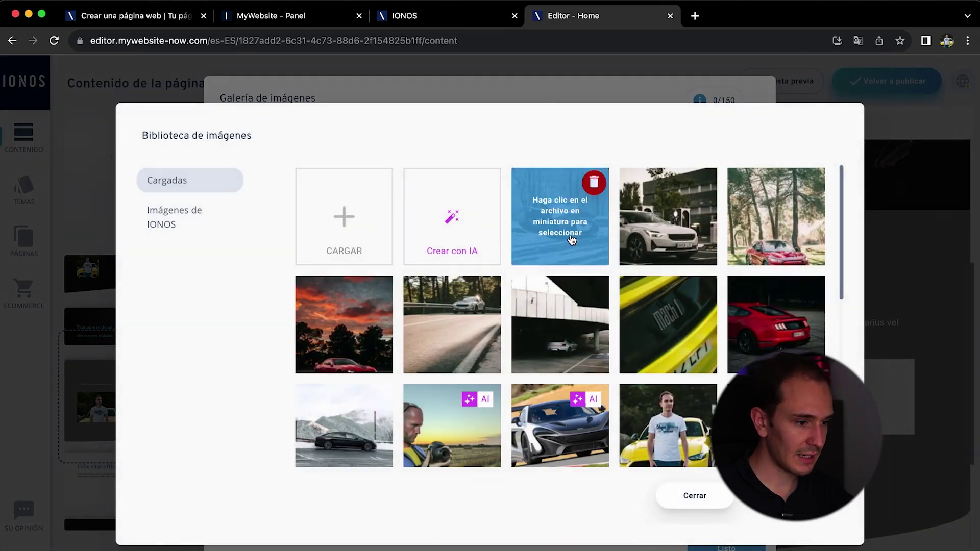
{"action": "left_click", "coordinate": [571, 240]}
{"action": "left_click", "coordinate": [687, 238]}
{"action": "left_click", "coordinate": [775, 238]}
{"action": "left_click", "coordinate": [362, 341]}
{"action": "left_click", "coordinate": [452, 325]}
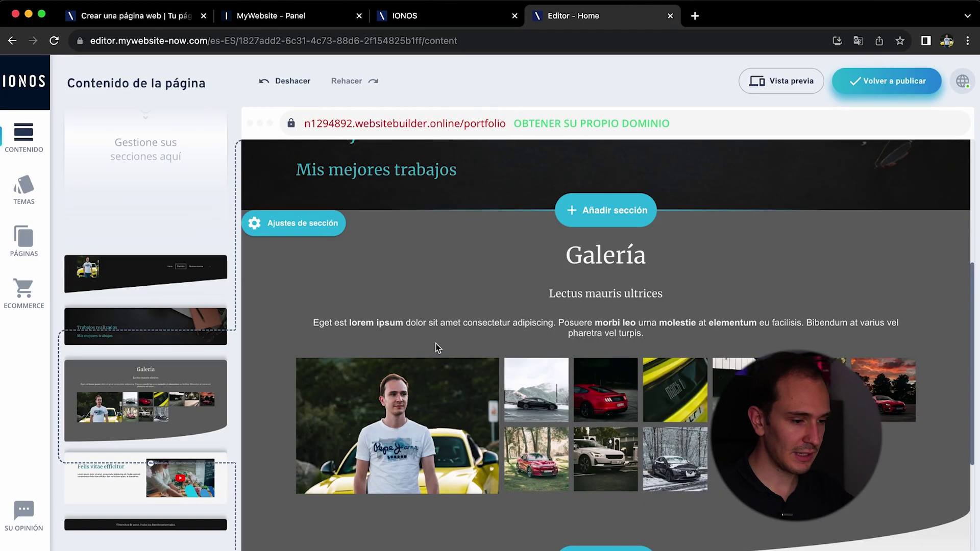
Delete the subtitle and the description from the Galería section's elements.
{"action": "scroll", "coordinate": [510, 286], "scroll_direction": "down", "scroll_amount": 2}
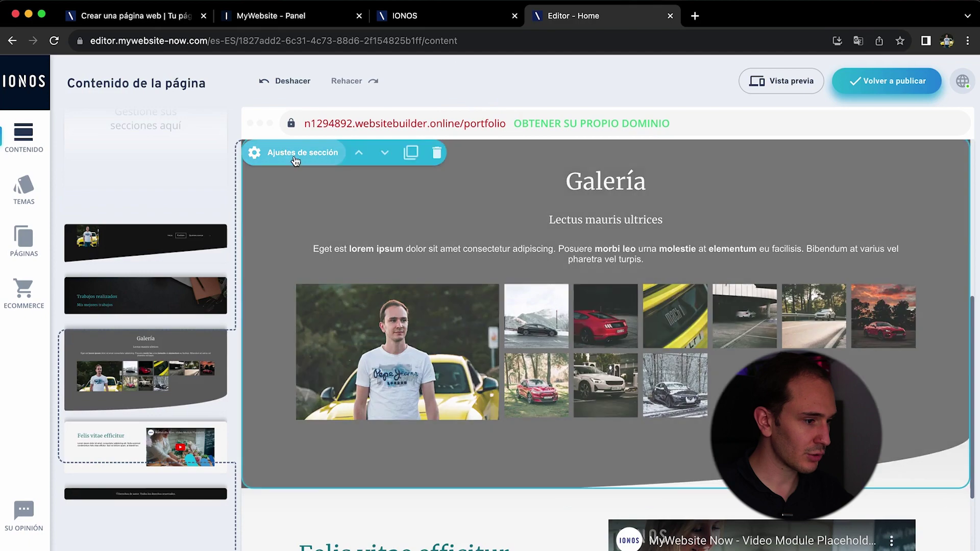
{"action": "left_click", "coordinate": [299, 153]}
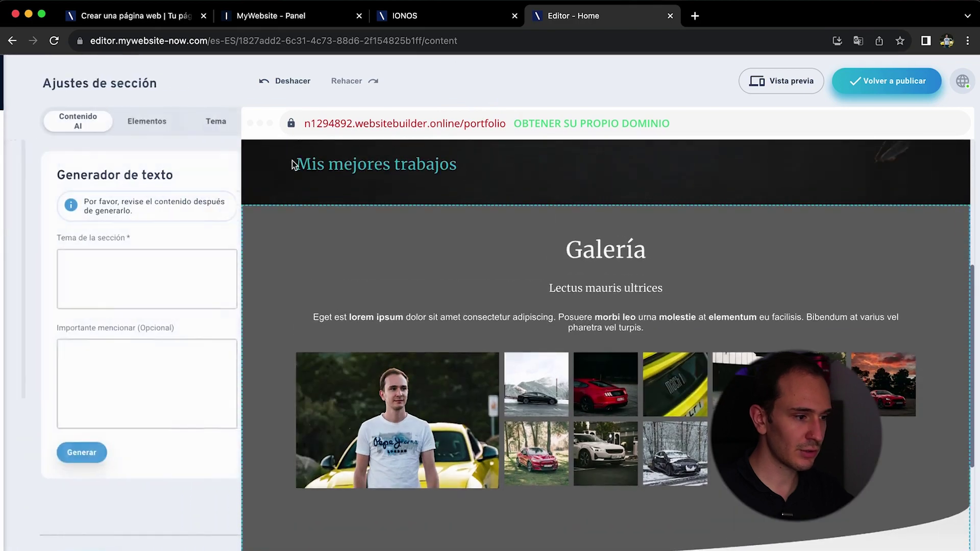
{"action": "left_click", "coordinate": [126, 127]}
{"action": "left_click", "coordinate": [184, 385]}
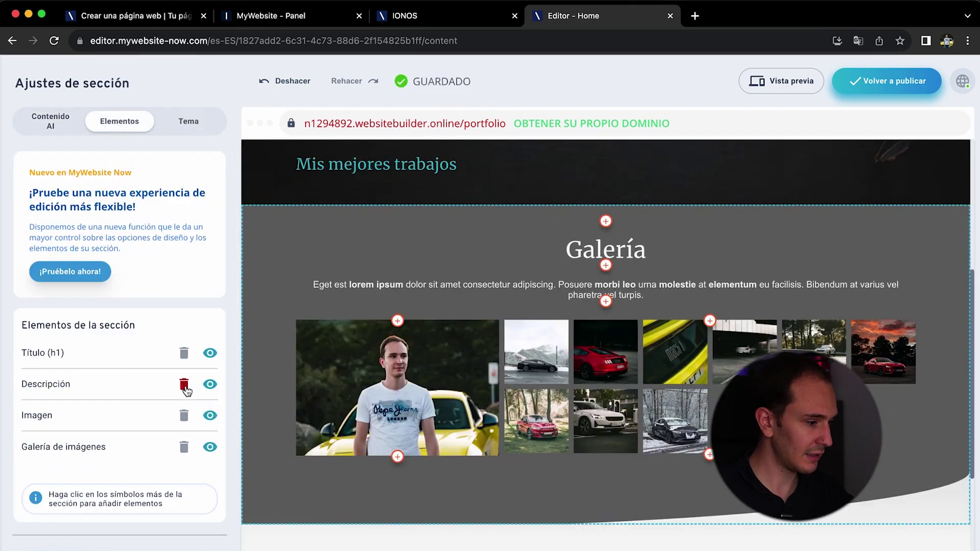
{"action": "left_click", "coordinate": [183, 385]}
Open YouTube in a new browser tab, search for opentecno, and go to the OpenTecno channel's videos.
{"action": "scroll", "coordinate": [534, 372], "scroll_direction": "down", "scroll_amount": 4}
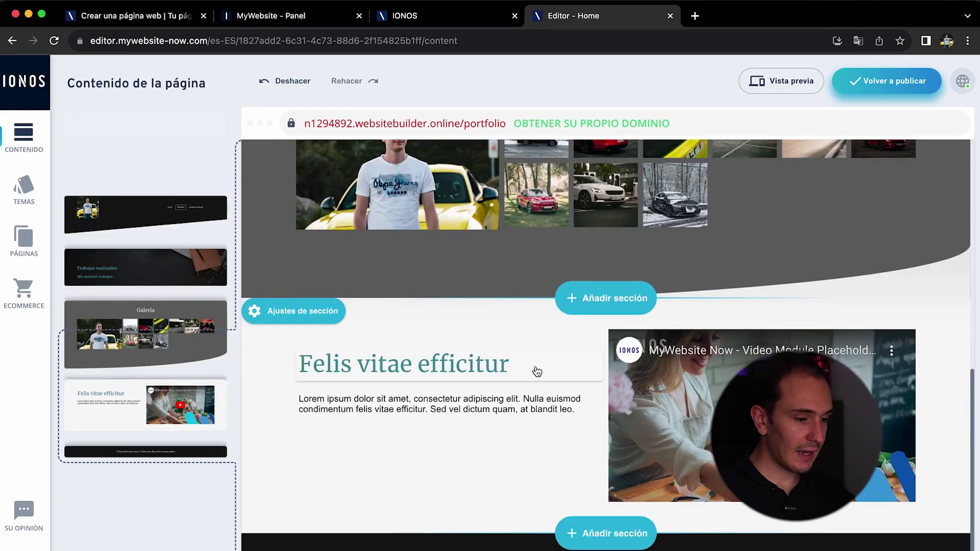
{"action": "left_click", "coordinate": [695, 15]}
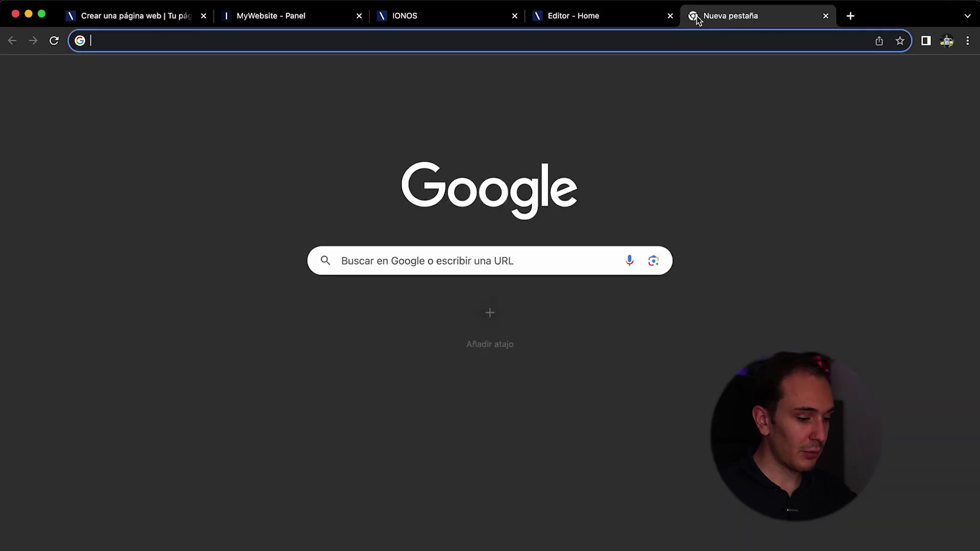
{"action": "type", "text": "youtu"}
{"action": "key", "text": "Return"}
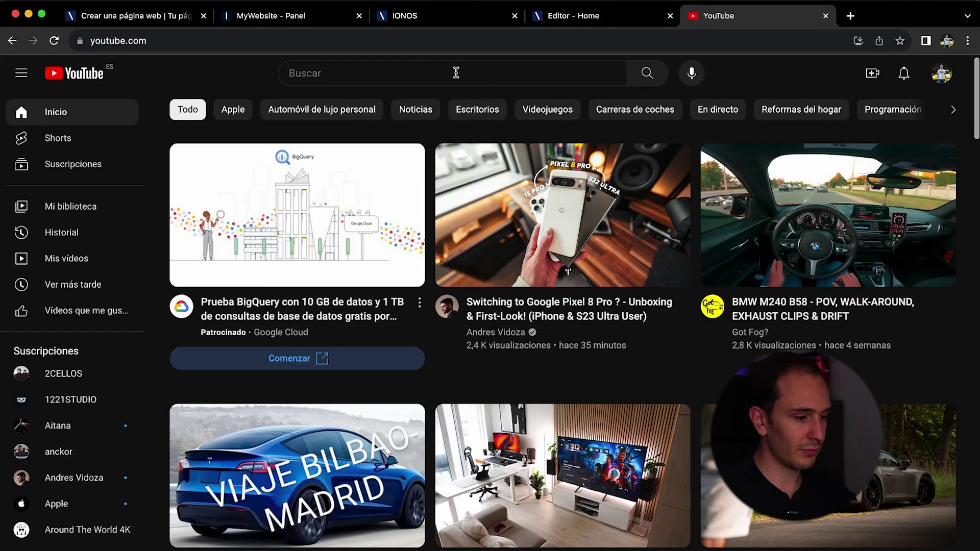
{"action": "left_click", "coordinate": [456, 73]}
{"action": "type", "text": "opentecno"}
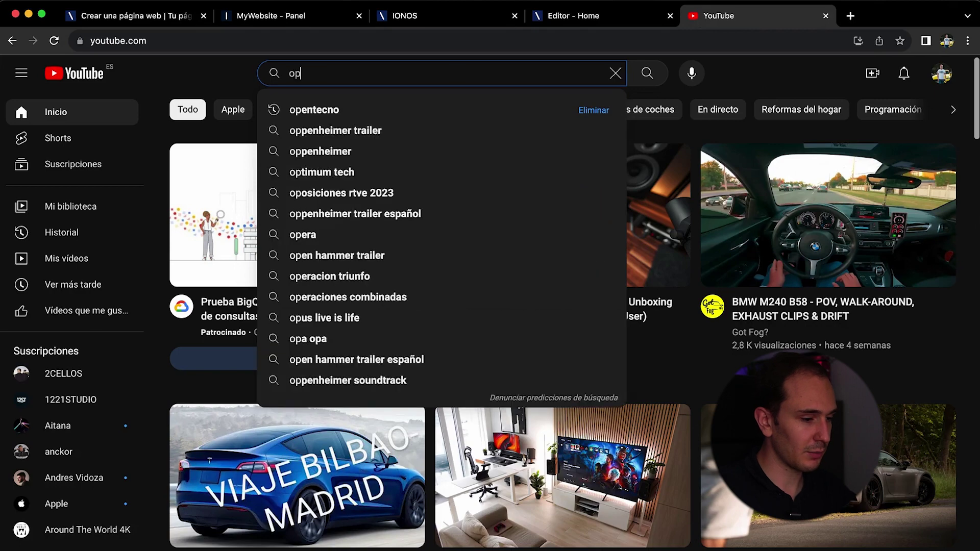
{"action": "key", "text": "Return"}
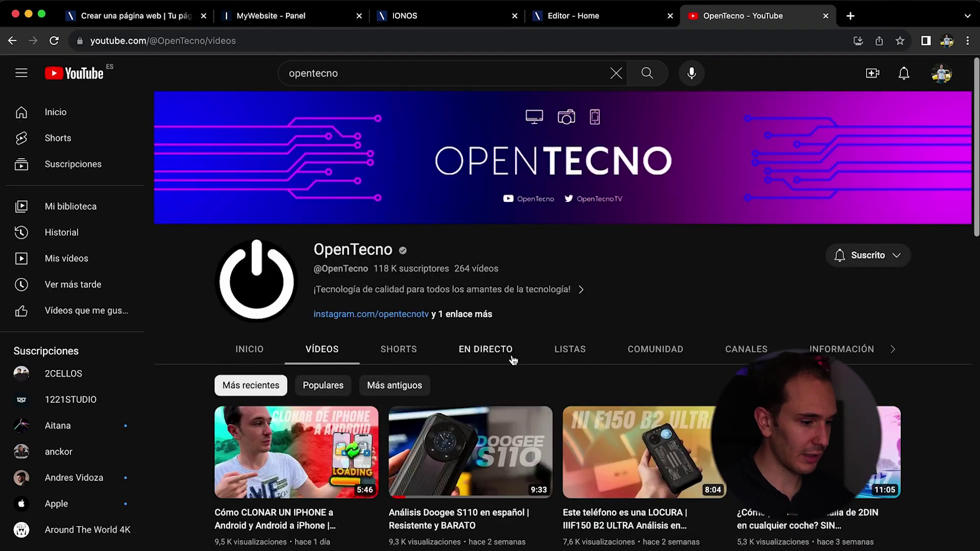
Open the OpenTecno channel's AKASO BRAVE 7 review and copy its share link.
{"action": "scroll", "coordinate": [459, 357], "scroll_direction": "down", "scroll_amount": 4}
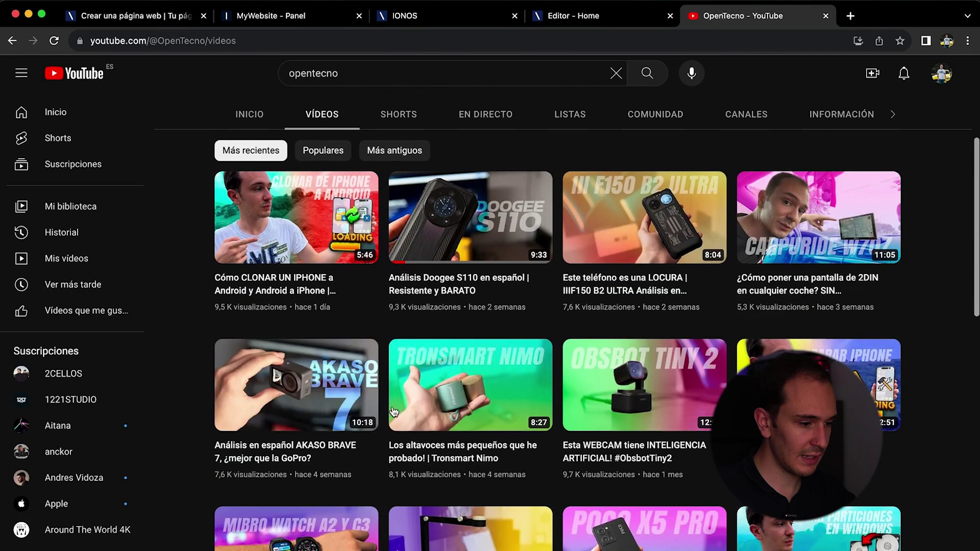
{"action": "left_click", "coordinate": [284, 402]}
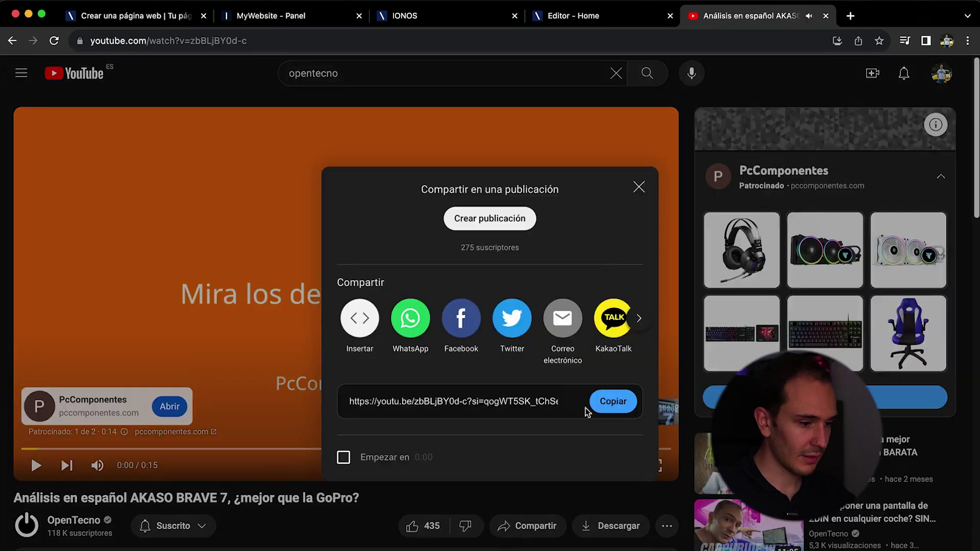
{"action": "left_click", "coordinate": [614, 400]}
Return to the IONOS editor and replace the placeholder video's link with the copied YouTube link.
{"action": "left_click", "coordinate": [572, 16]}
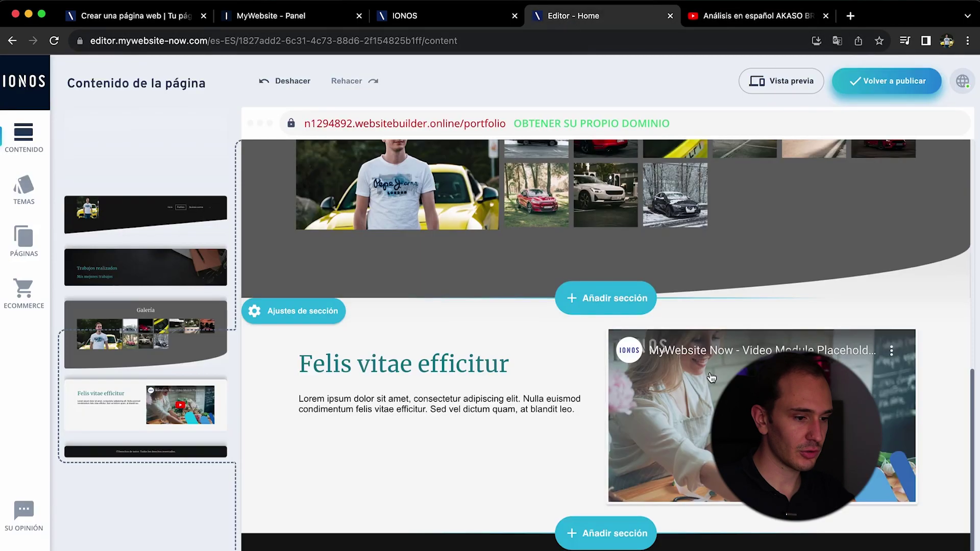
{"action": "left_click", "coordinate": [711, 378]}
{"action": "left_click", "coordinate": [464, 118]}
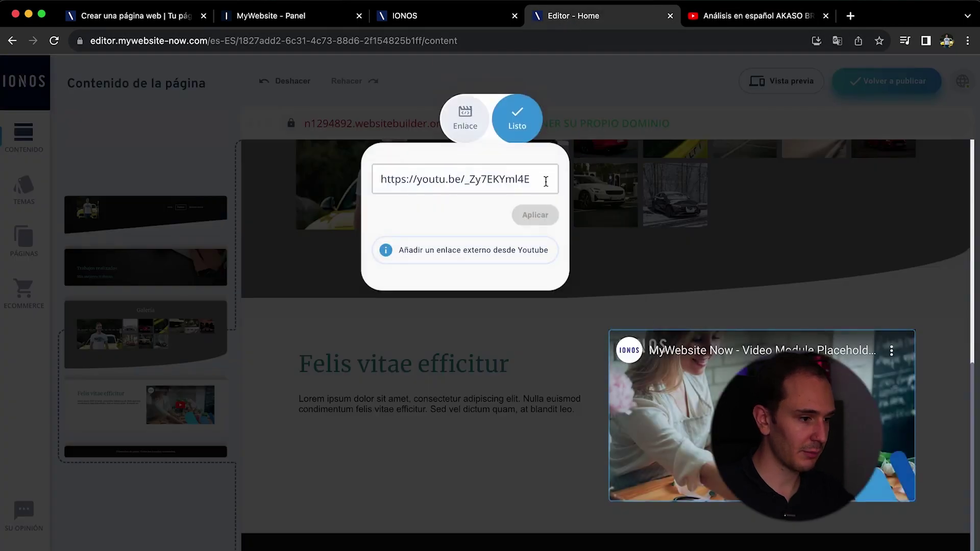
{"action": "left_click_drag", "start_coordinate": [545, 180], "coordinate": [256, 183]}
{"action": "key", "text": "cmd+v"}
{"action": "key", "text": "Return"}
{"action": "left_click", "coordinate": [549, 452]}
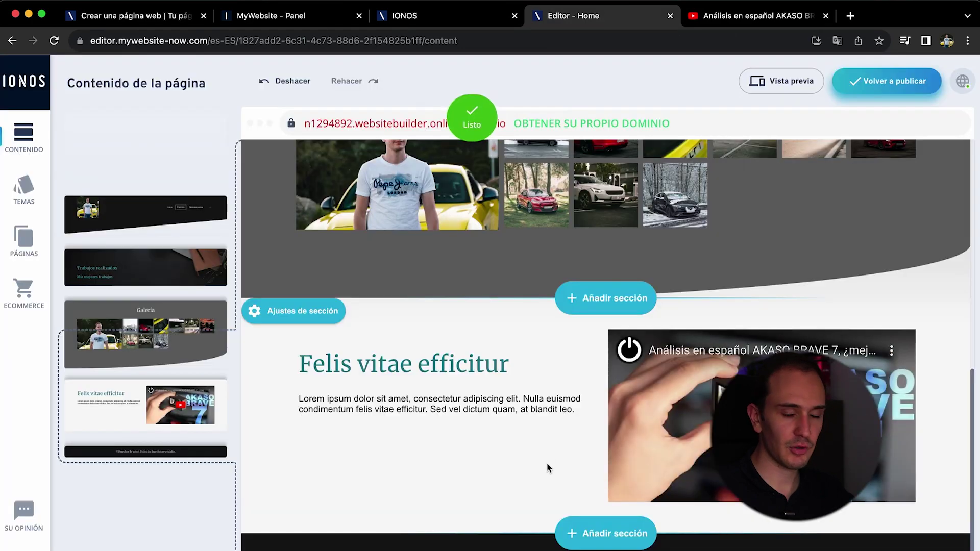
Replace the video section's title with "Análisis Akaso Brave 7".
{"action": "left_click", "coordinate": [524, 364]}
{"action": "left_click_drag", "start_coordinate": [524, 364], "coordinate": [292, 367]}
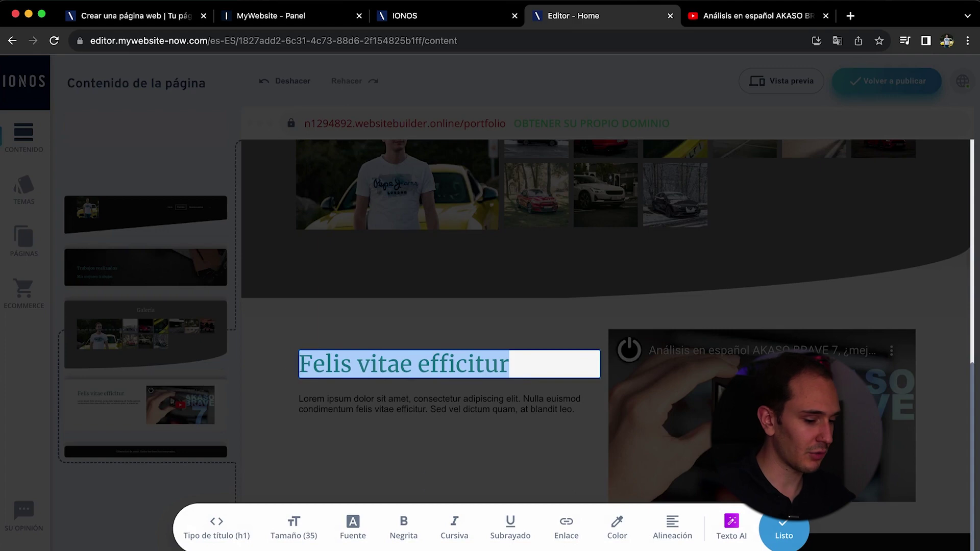
{"action": "type", "text": "Análisis"}
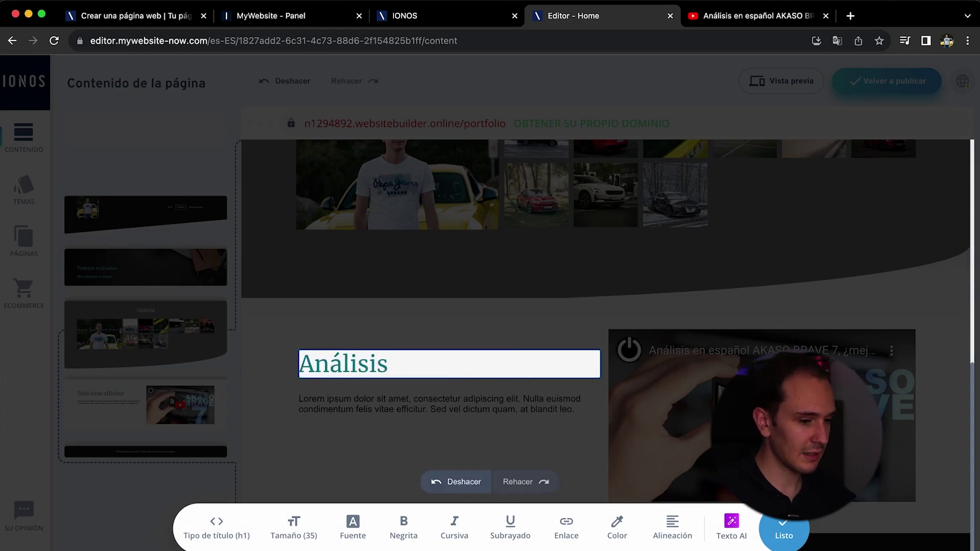
{"action": "type", "text": " Akaso Brave 7"}
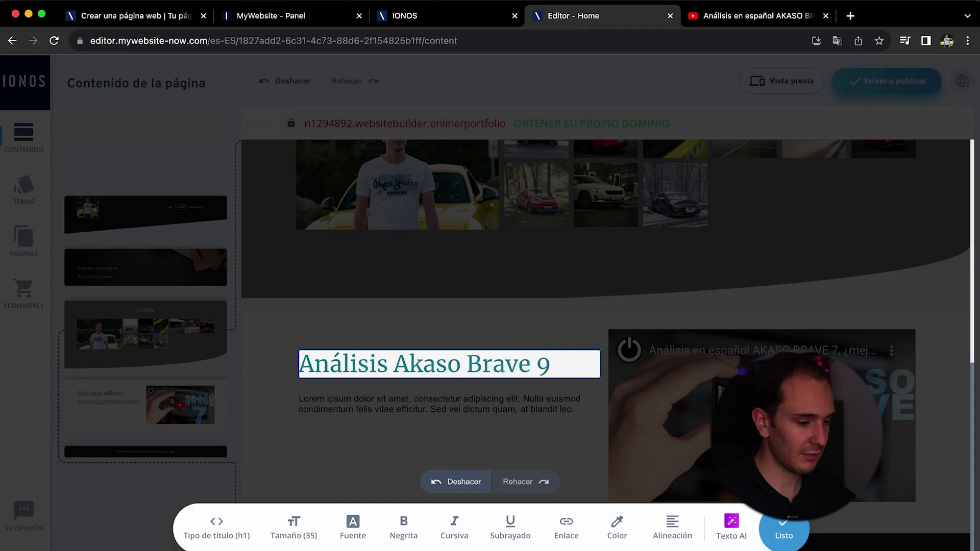
{"action": "left_click", "coordinate": [514, 431]}
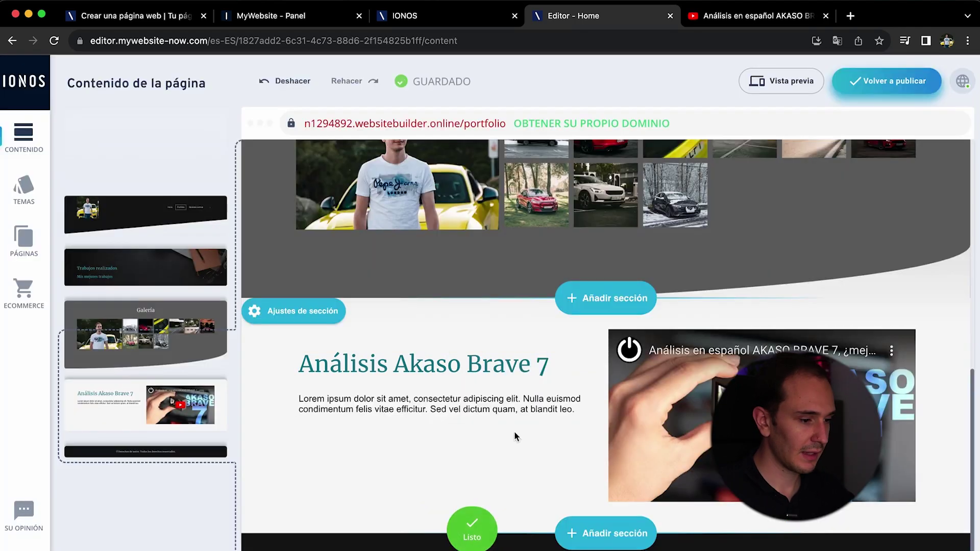
Replace the video section's placeholder paragraph with AI-generated text for company type "Cámara" and topic "Cámara deportiva", mentioning the camera review.
{"action": "left_click", "coordinate": [552, 408]}
{"action": "left_click", "coordinate": [771, 119]}
{"action": "type", "text": "c"}
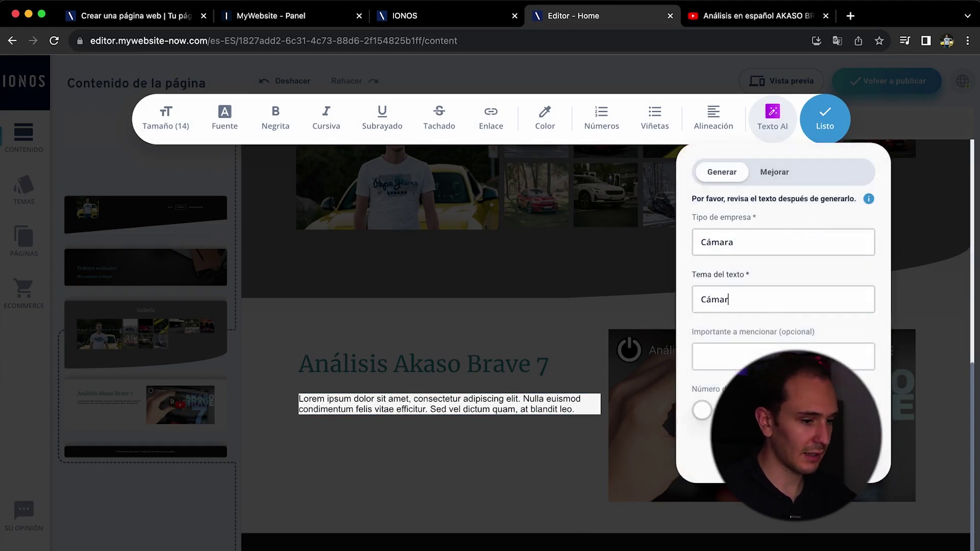
{"action": "key", "text": "BackSpace"}
{"action": "type", "text": "a deportiva"}
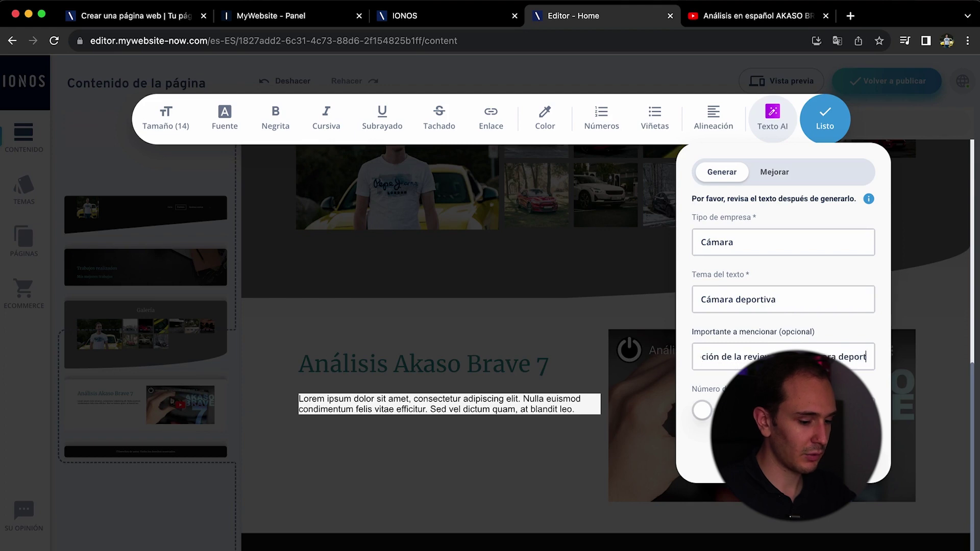
{"action": "left_click", "coordinate": [832, 460]}
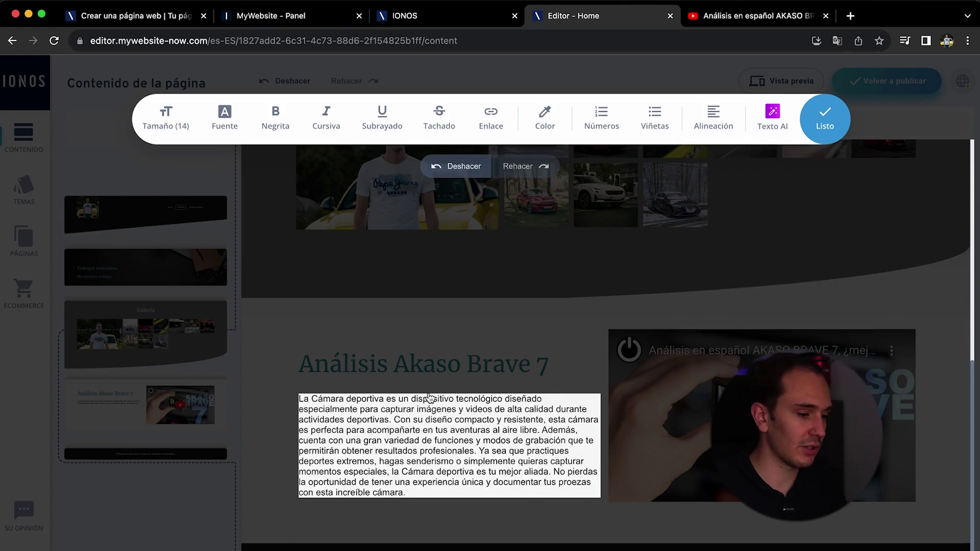
{"action": "left_click", "coordinate": [821, 123]}
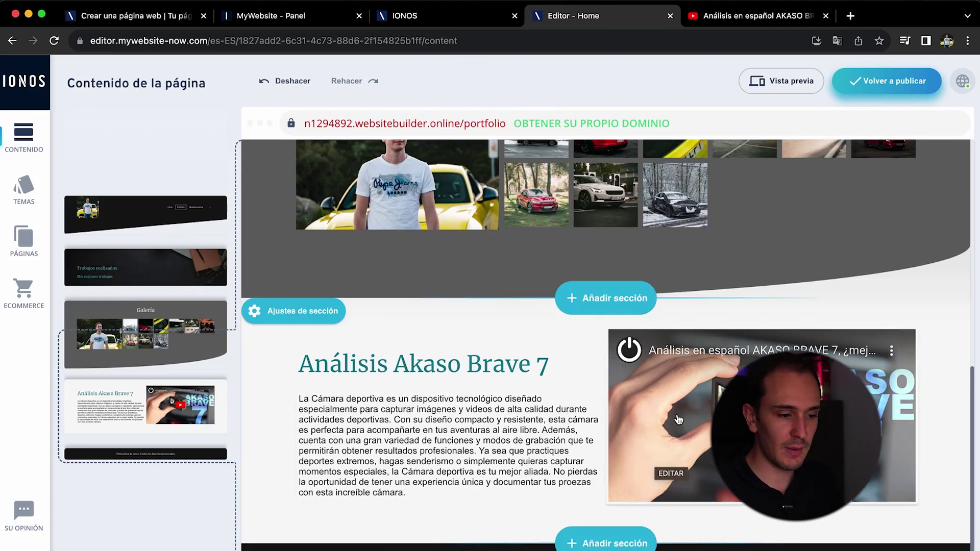
Preview the Portfolio page in smartphone format and browse through the enlarged gallery photos.
{"action": "scroll", "coordinate": [561, 335], "scroll_direction": "up", "scroll_amount": 15}
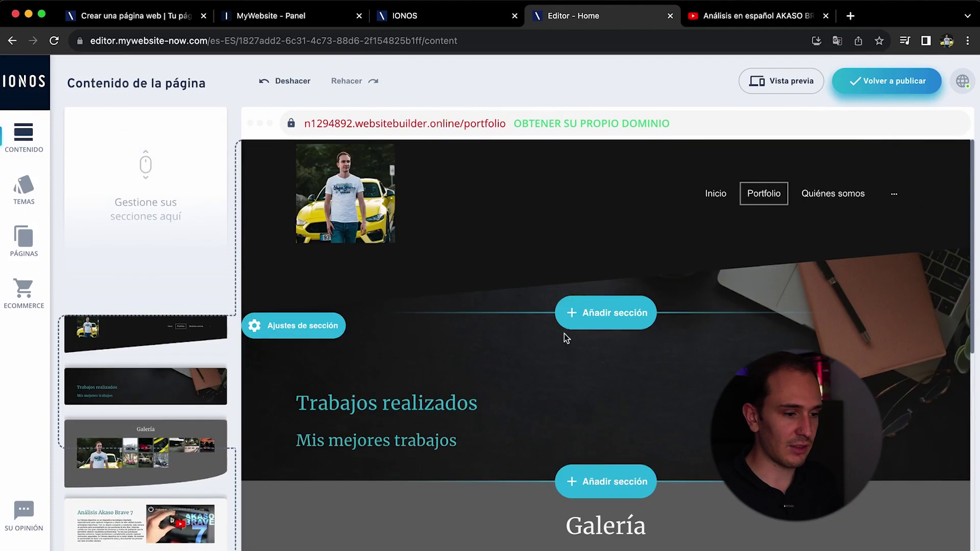
{"action": "left_click", "coordinate": [785, 81]}
{"action": "scroll", "coordinate": [505, 408], "scroll_direction": "down", "scroll_amount": 2}
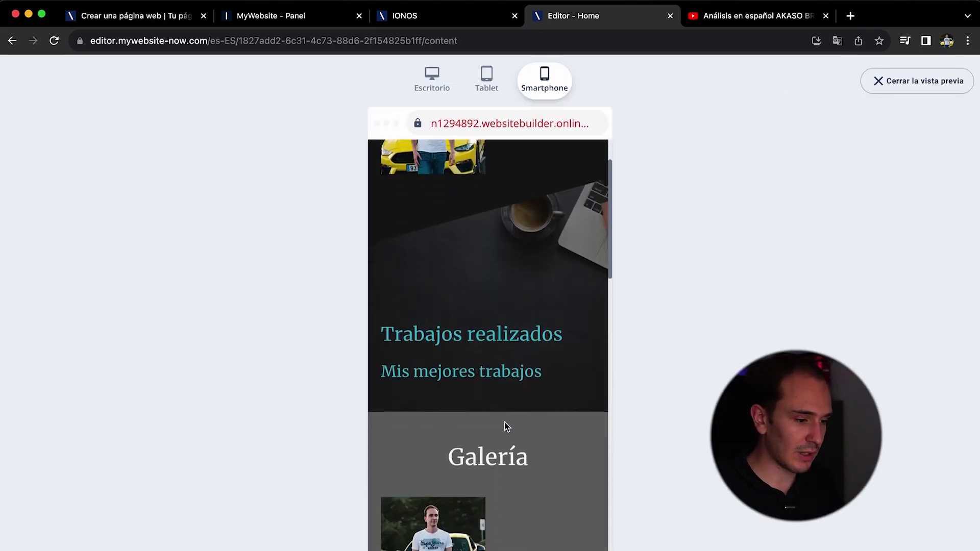
{"action": "scroll", "coordinate": [505, 427], "scroll_direction": "down", "scroll_amount": 5}
{"action": "left_click", "coordinate": [458, 408]}
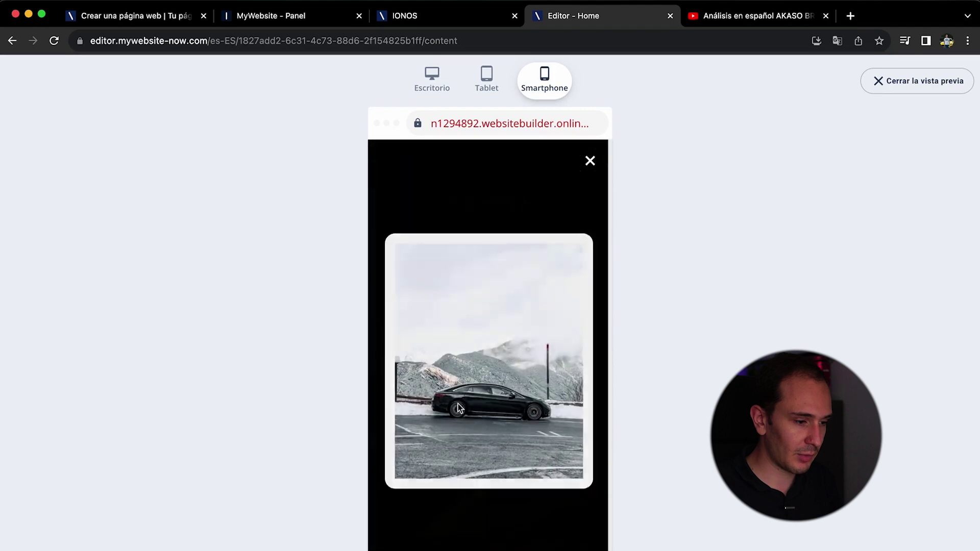
{"action": "left_click", "coordinate": [491, 385]}
{"action": "left_click", "coordinate": [492, 385]}
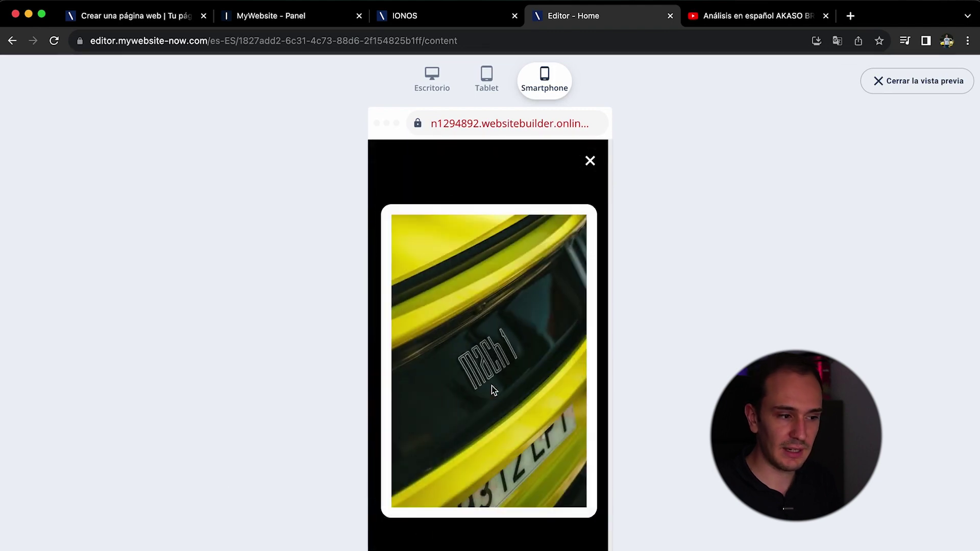
{"action": "left_click", "coordinate": [491, 384]}
{"action": "left_click", "coordinate": [492, 385]}
{"action": "left_click", "coordinate": [492, 385]}
{"action": "left_click", "coordinate": [492, 385]}
{"action": "left_click", "coordinate": [492, 385]}
{"action": "left_click", "coordinate": [491, 385]}
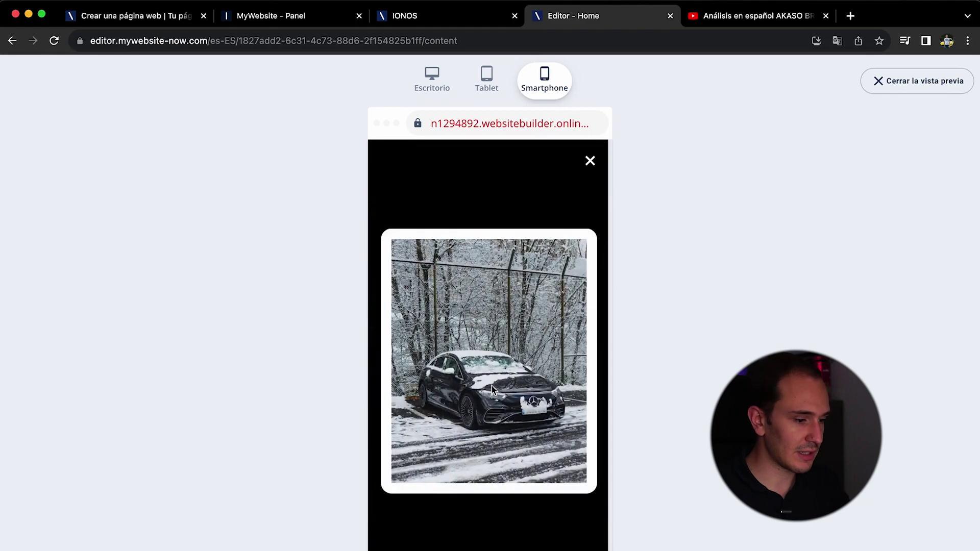
{"action": "key", "text": "Escape"}
Check the Akaso Brave 7 section in the smartphone preview, play its video, and switch the preview to desktop format.
{"action": "scroll", "coordinate": [491, 385], "scroll_direction": "down", "scroll_amount": 10}
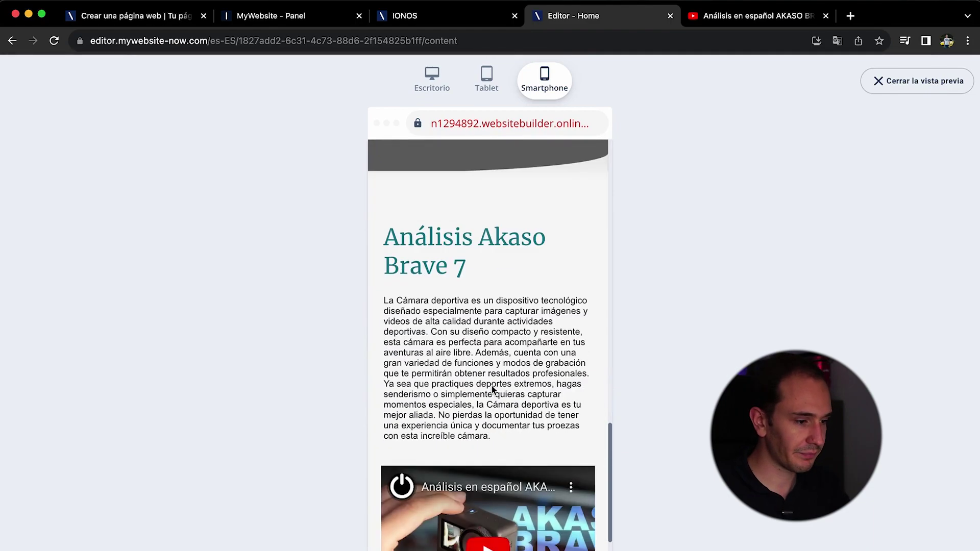
{"action": "scroll", "coordinate": [493, 390], "scroll_direction": "down", "scroll_amount": 2}
{"action": "left_click", "coordinate": [480, 504]}
{"action": "scroll", "coordinate": [480, 504], "scroll_direction": "down", "scroll_amount": 1}
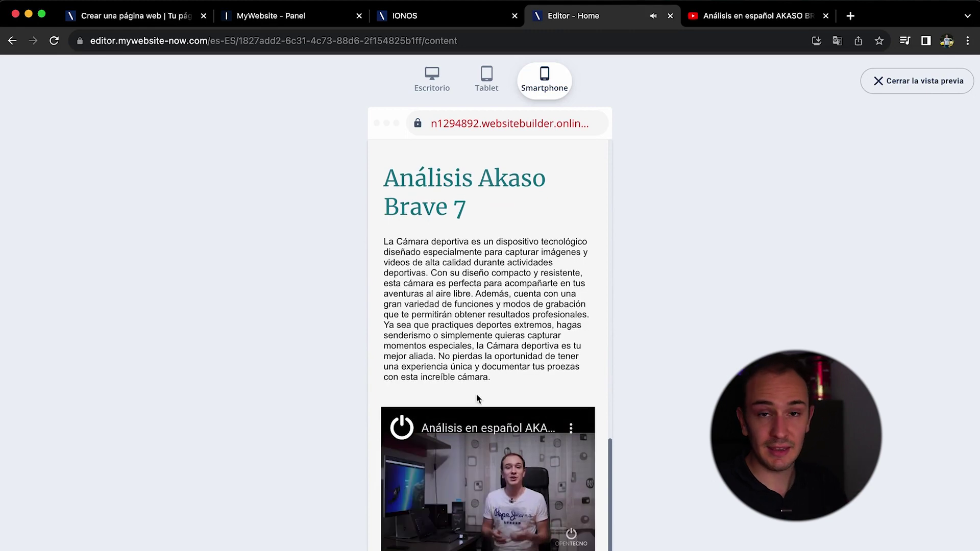
{"action": "scroll", "coordinate": [514, 341], "scroll_direction": "down", "scroll_amount": 3}
{"action": "scroll", "coordinate": [513, 341], "scroll_direction": "up", "scroll_amount": 20}
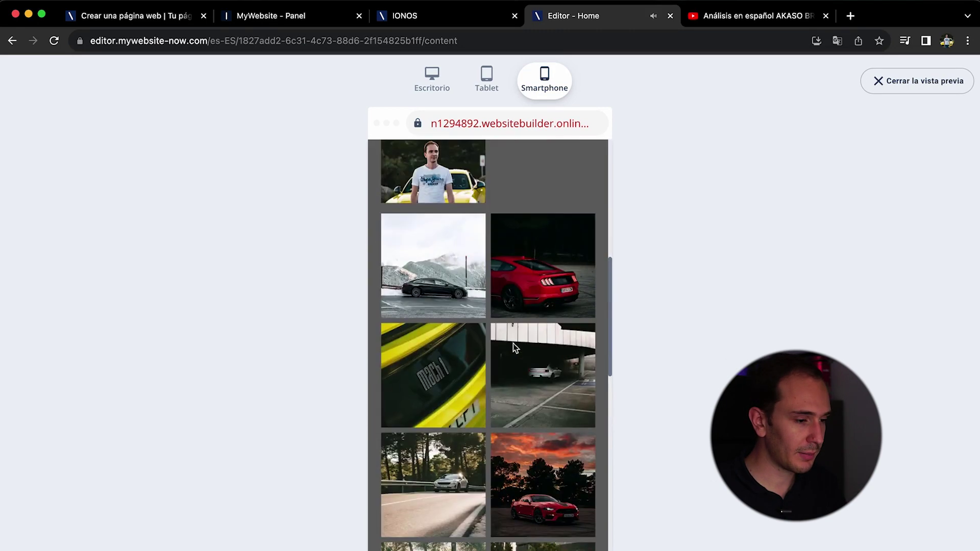
{"action": "left_click", "coordinate": [440, 82]}
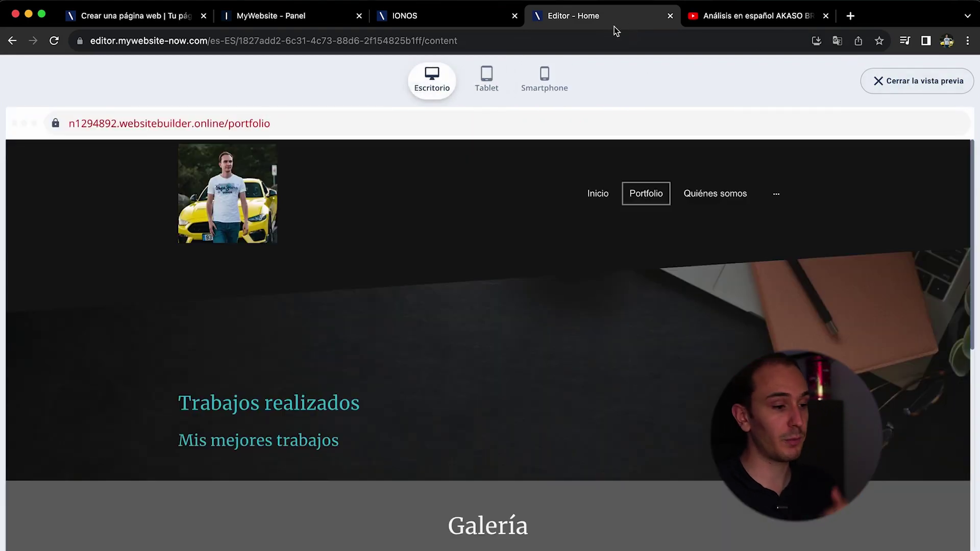
Close the contract overview, return to the MyWebsite dashboard, and start connecting an existing domain to the website.
{"action": "left_click", "coordinate": [426, 17]}
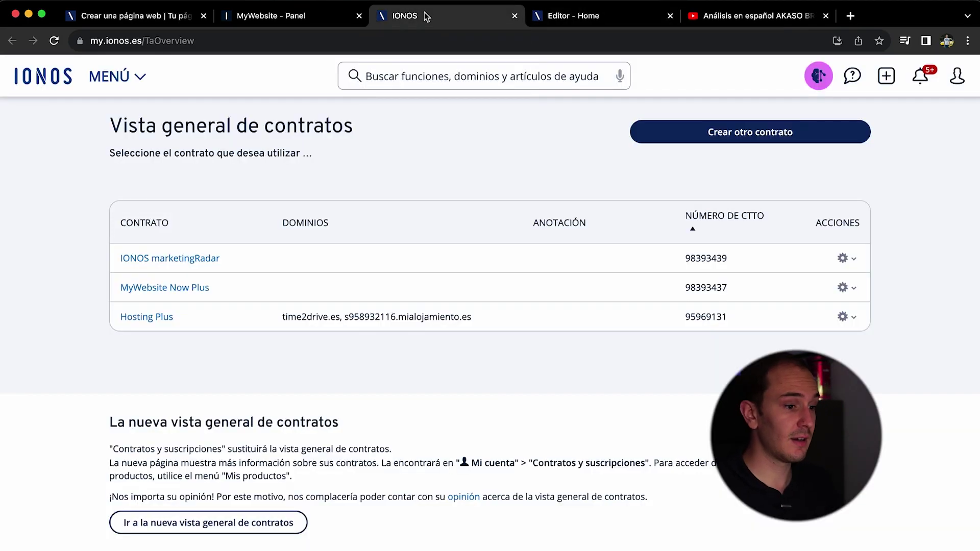
{"action": "left_click", "coordinate": [340, 14]}
{"action": "left_click", "coordinate": [514, 16]}
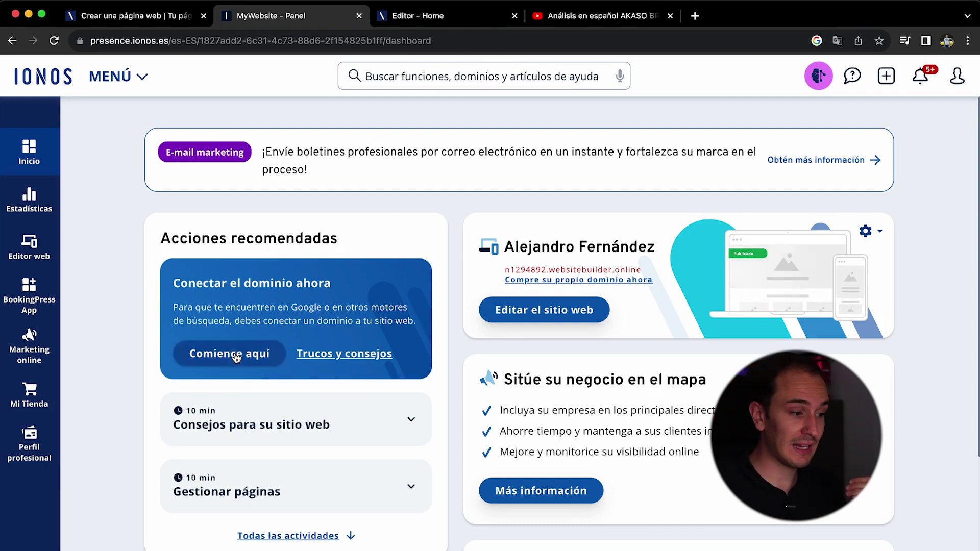
{"action": "left_click", "coordinate": [237, 357]}
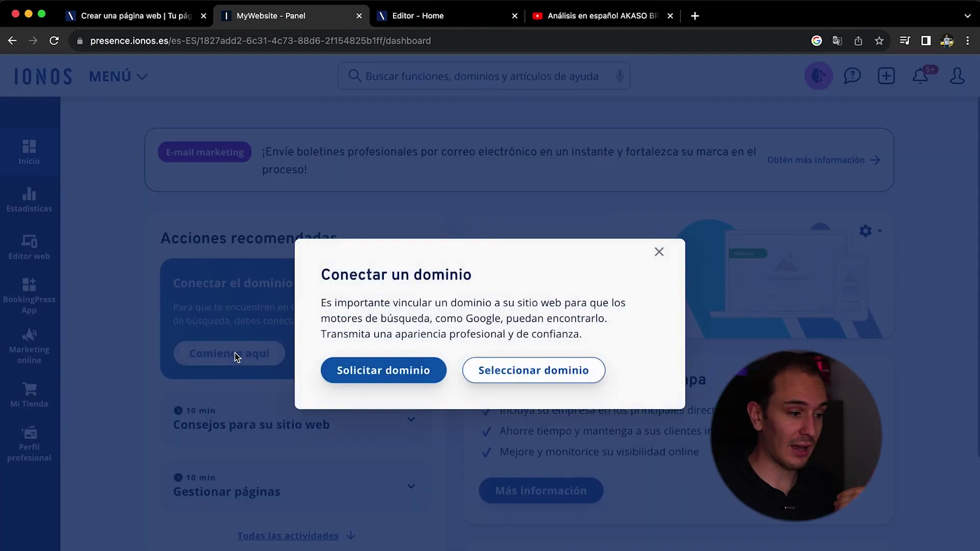
{"action": "left_click", "coordinate": [515, 369]}
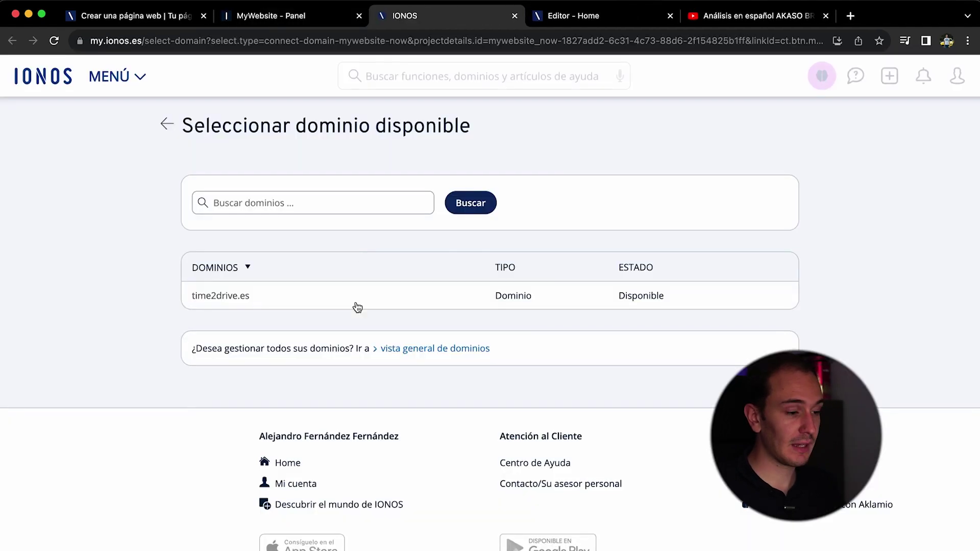